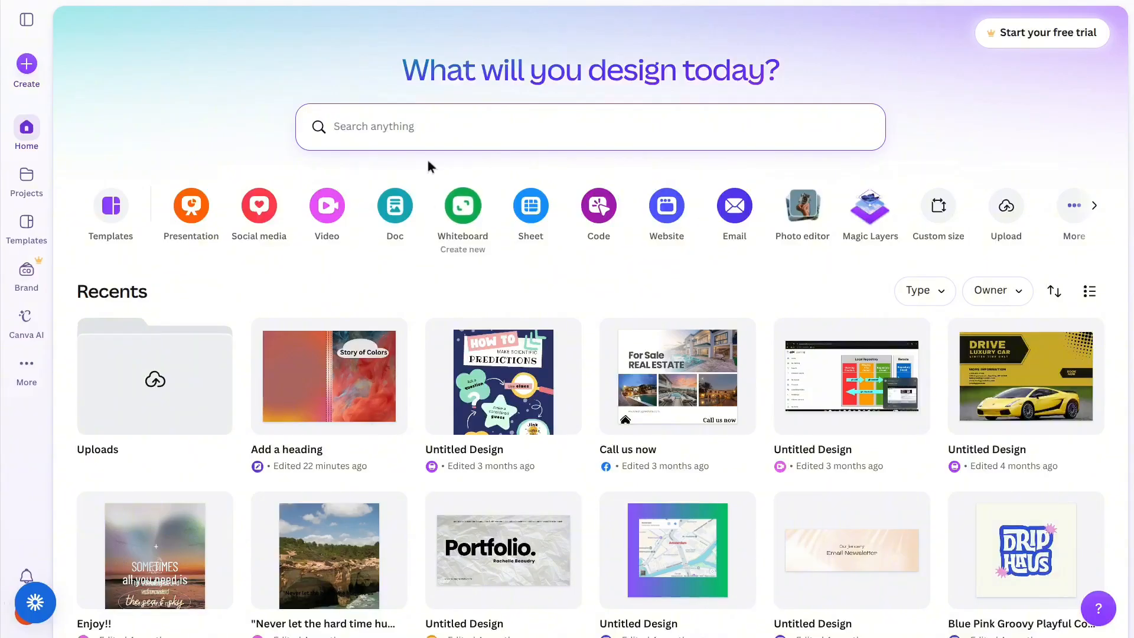
Step: Search for poster designs using the term "poster"
{"action": "type", "text": "p"}
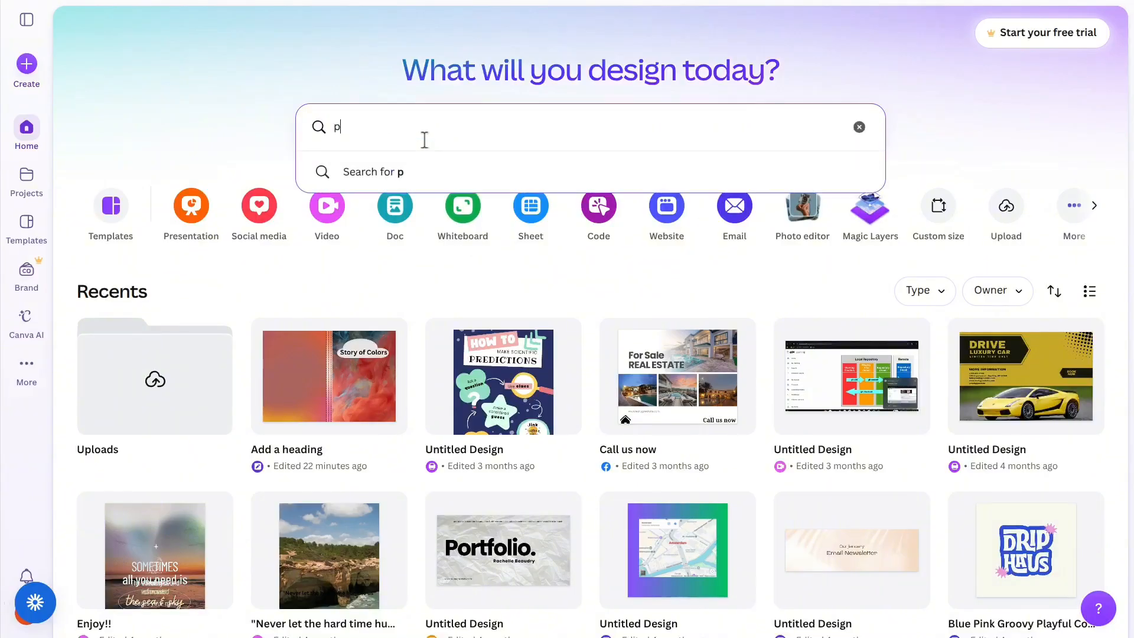
{"action": "type", "text": "oster"}
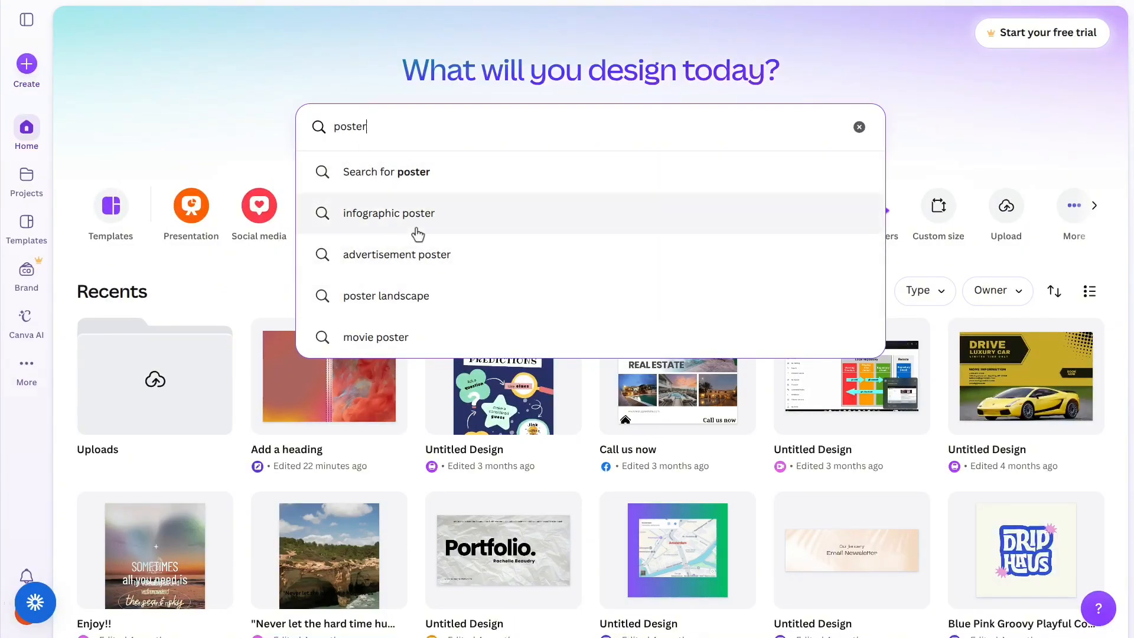
{"action": "key", "text": "Return"}
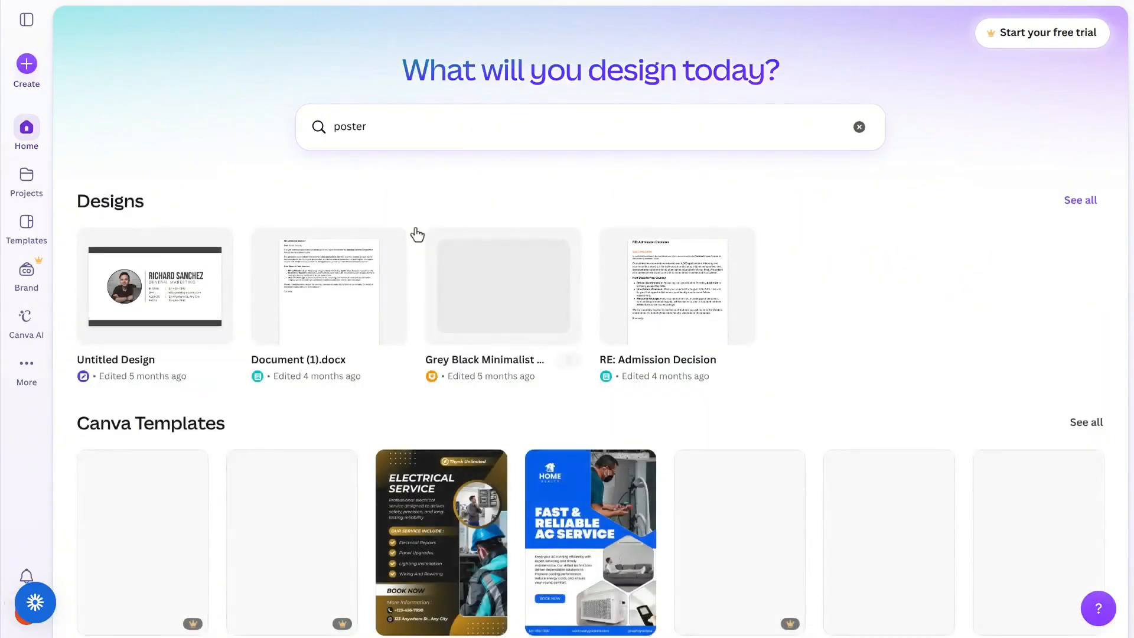
Step: Browse the poster templates in the search results, loading further batches of templates each time the list ends
{"action": "scroll", "coordinate": [807, 290], "scroll_direction": "down", "scroll_amount": 2}
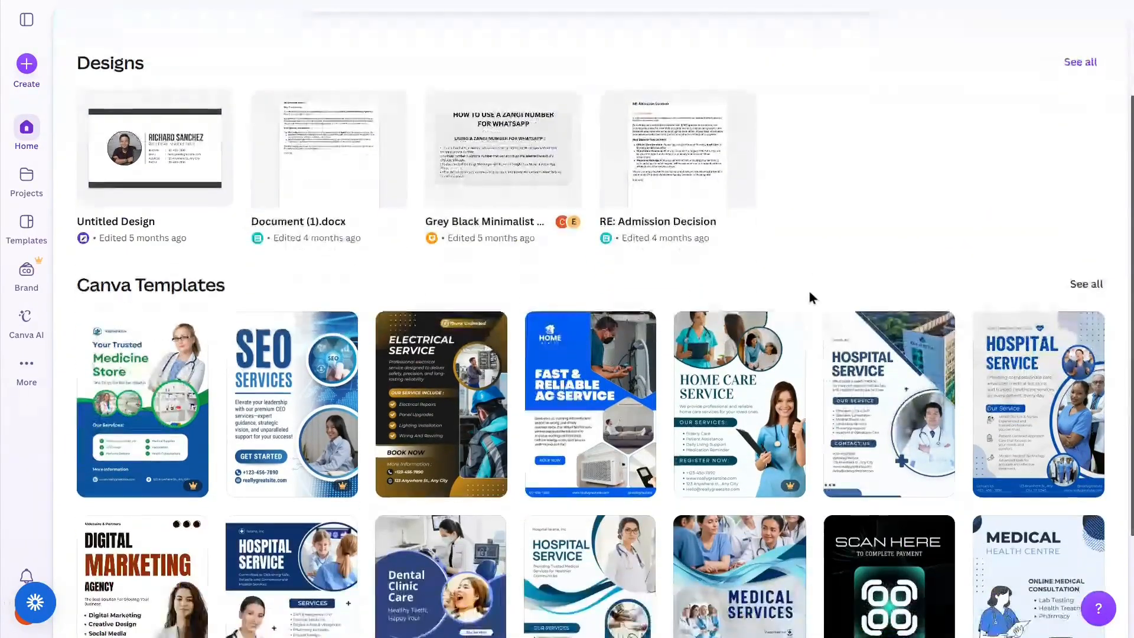
{"action": "scroll", "coordinate": [849, 230], "scroll_direction": "down", "scroll_amount": 2}
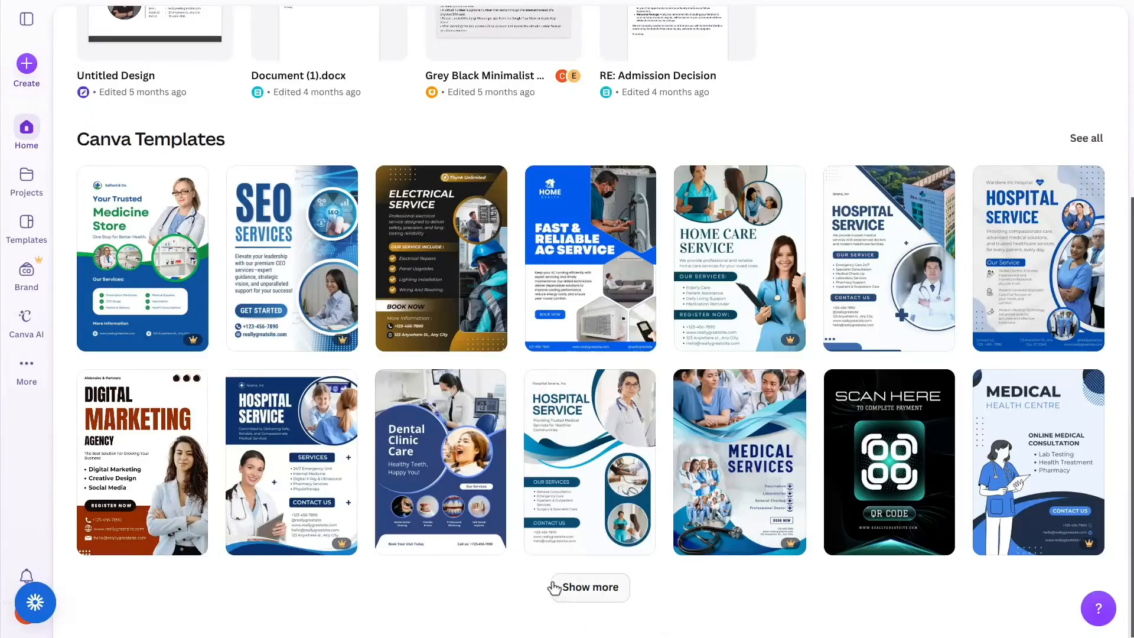
{"action": "left_click", "coordinate": [554, 587]}
{"action": "scroll", "coordinate": [679, 442], "scroll_direction": "down", "scroll_amount": 3}
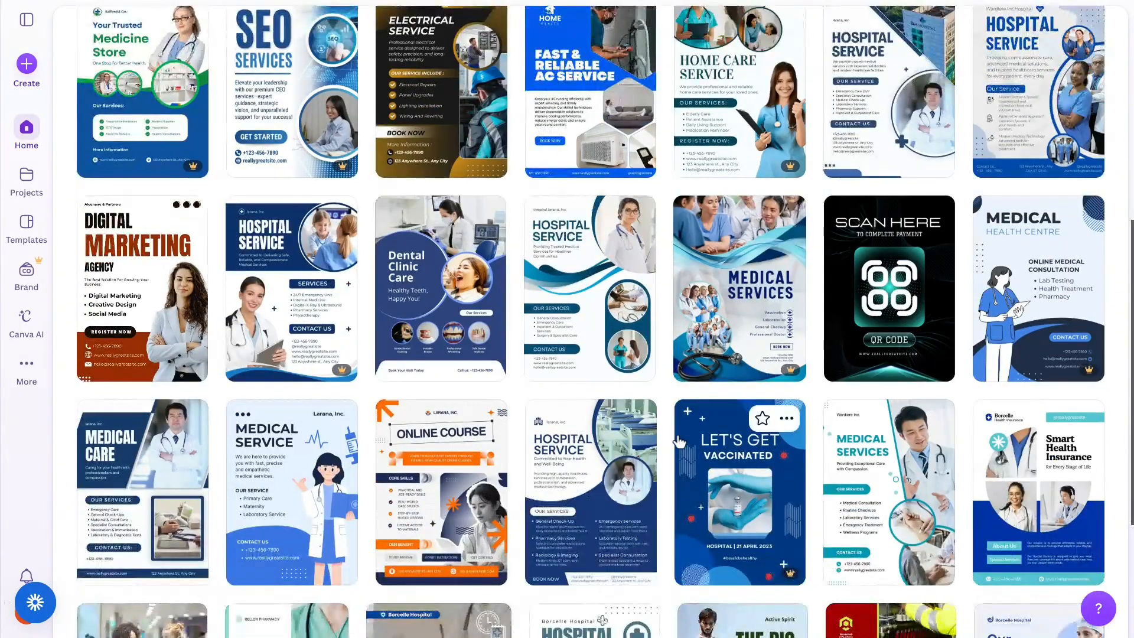
{"action": "scroll", "coordinate": [699, 394], "scroll_direction": "down", "scroll_amount": 4}
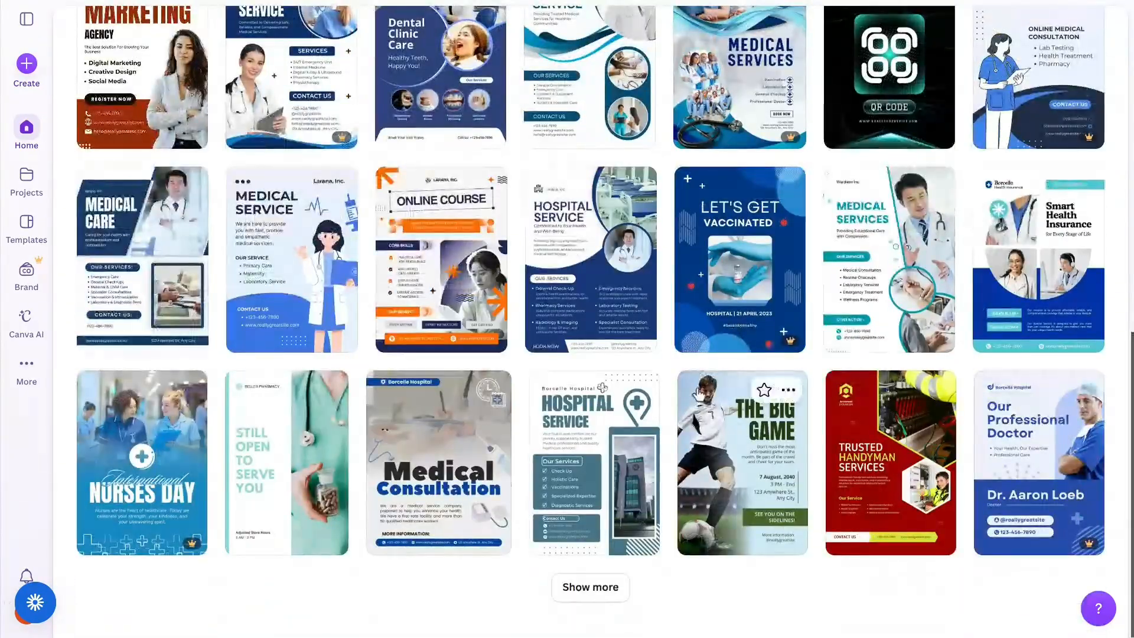
{"action": "left_click", "coordinate": [589, 587]}
{"action": "scroll", "coordinate": [653, 400], "scroll_direction": "down", "scroll_amount": 2}
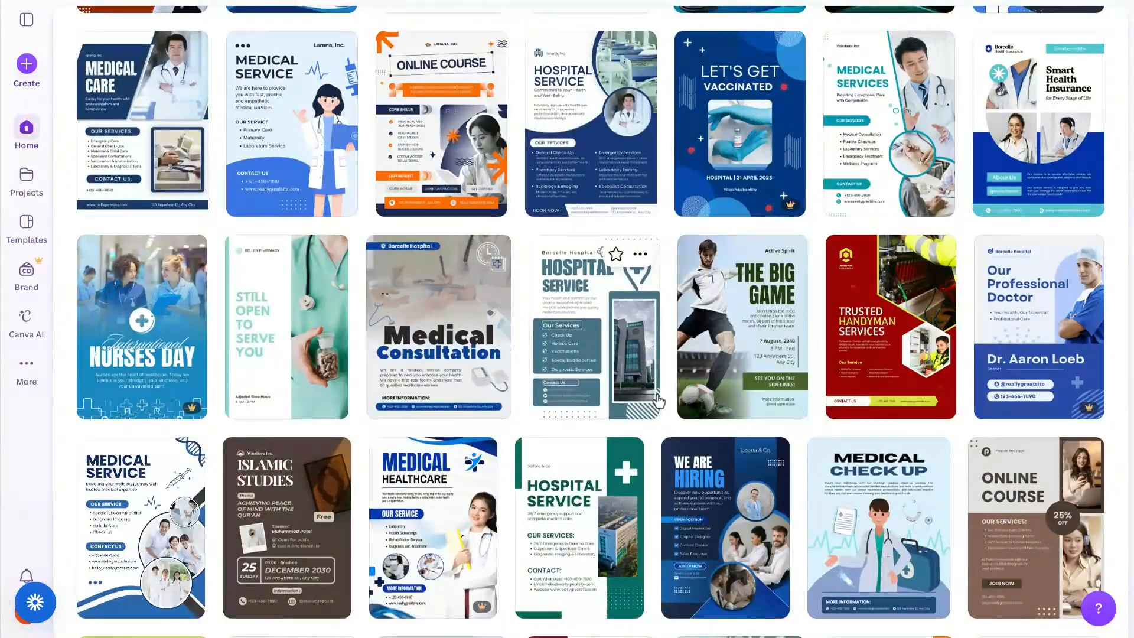
{"action": "scroll", "coordinate": [657, 402], "scroll_direction": "down", "scroll_amount": 5}
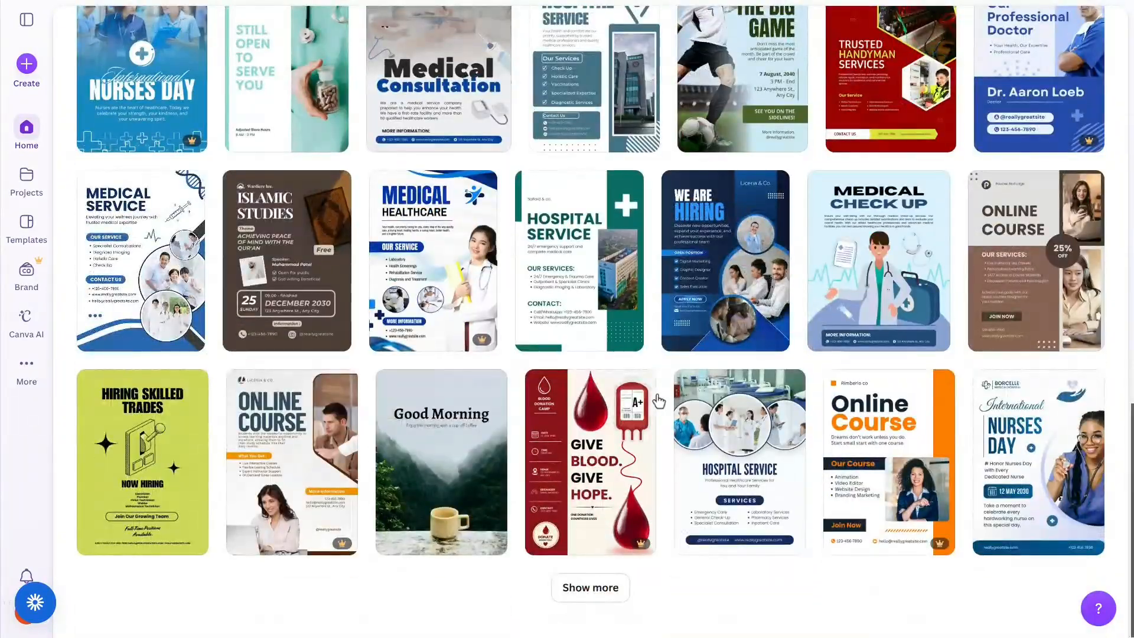
{"action": "left_click", "coordinate": [585, 586]}
{"action": "scroll", "coordinate": [529, 351], "scroll_direction": "down", "scroll_amount": 5}
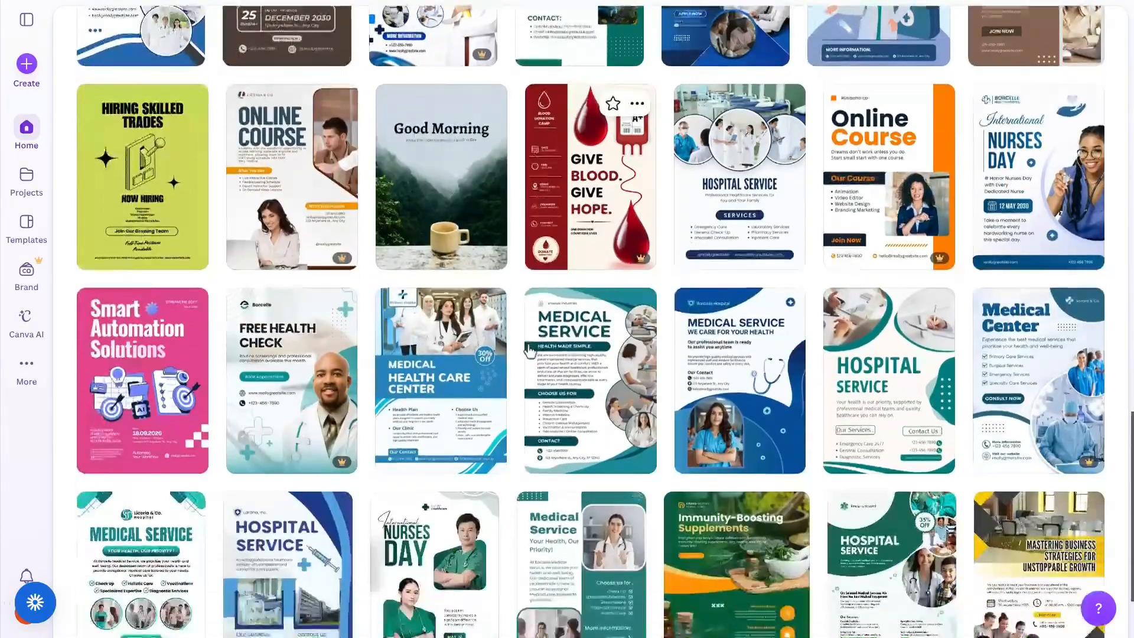
{"action": "scroll", "coordinate": [530, 351], "scroll_direction": "down", "scroll_amount": 2}
{"action": "left_click", "coordinate": [585, 586]}
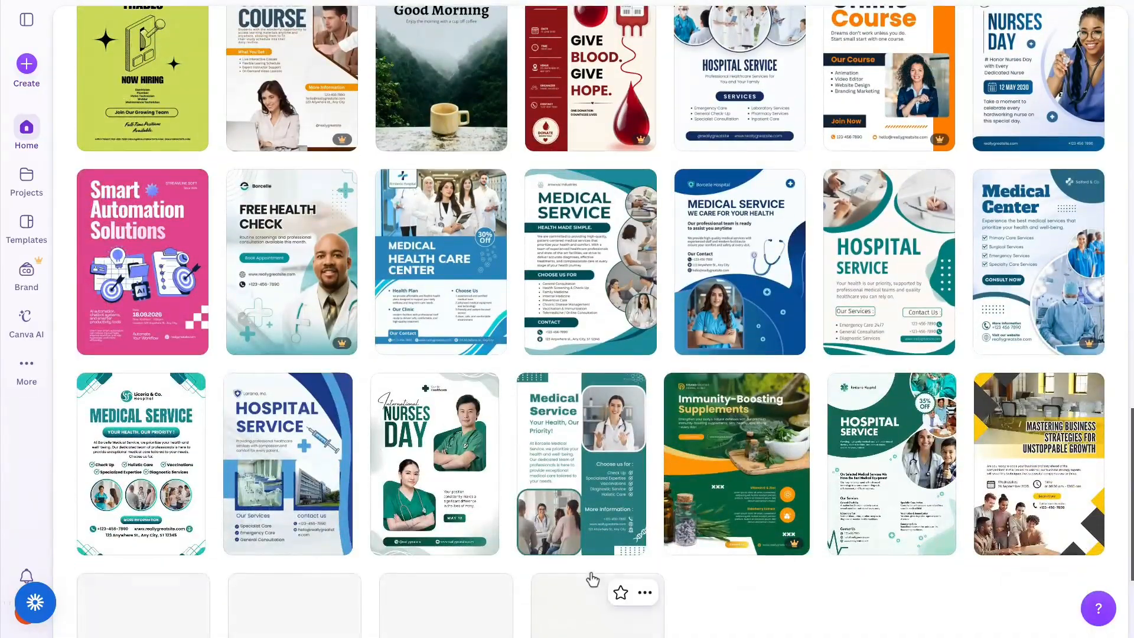
{"action": "scroll", "coordinate": [593, 580], "scroll_direction": "down", "scroll_amount": 4}
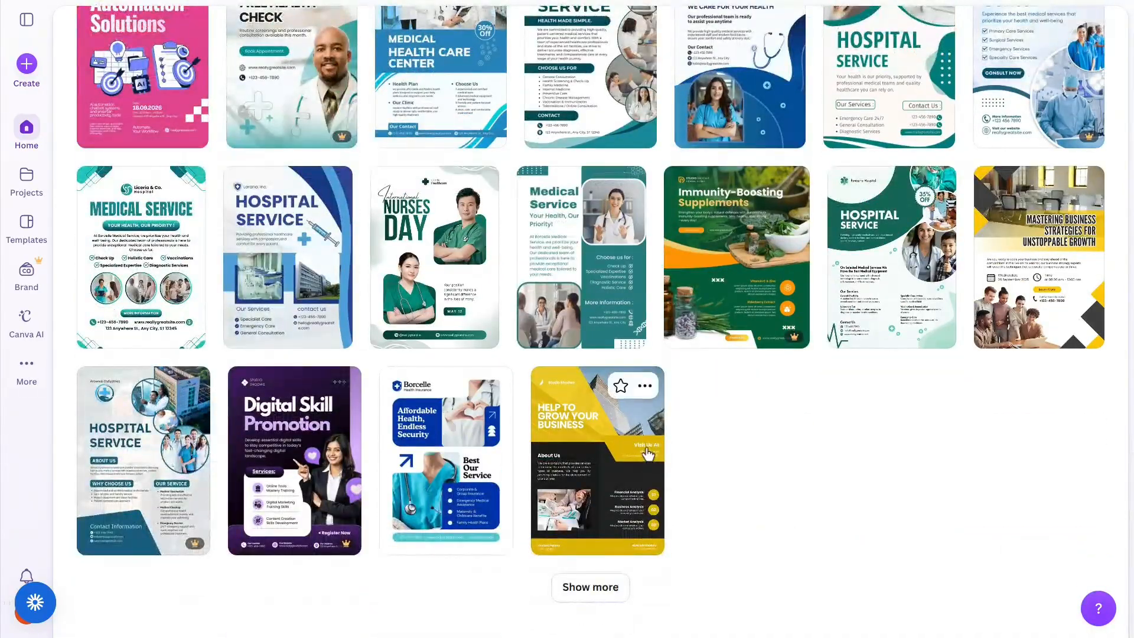
{"action": "left_click", "coordinate": [613, 588]}
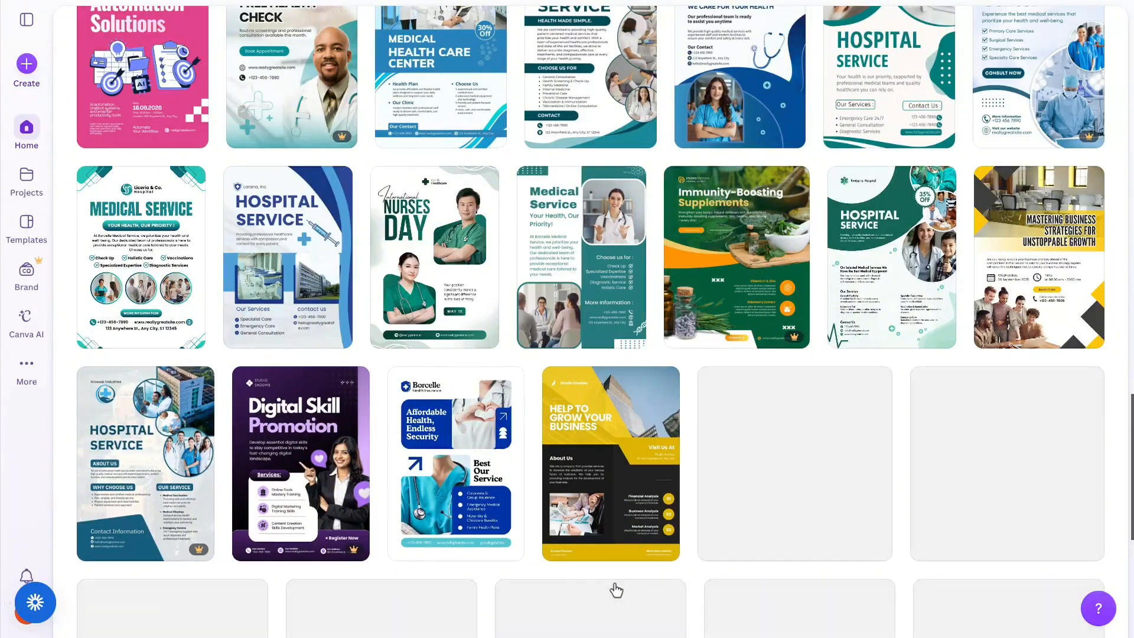
{"action": "scroll", "coordinate": [759, 413], "scroll_direction": "down", "scroll_amount": 3}
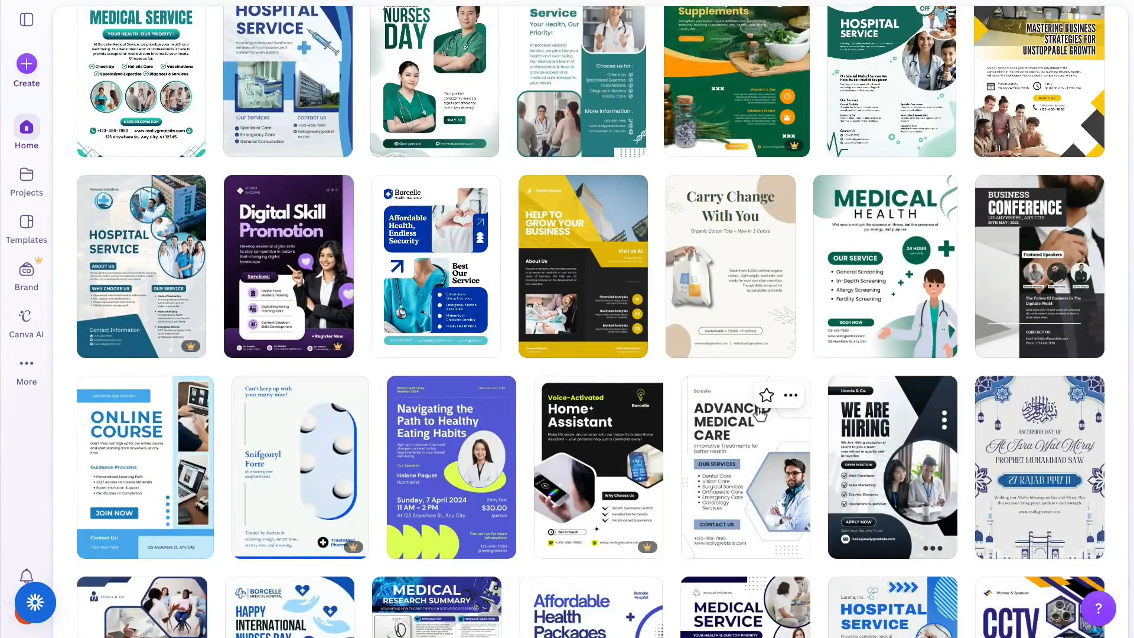
{"action": "scroll", "coordinate": [760, 415], "scroll_direction": "down", "scroll_amount": 6}
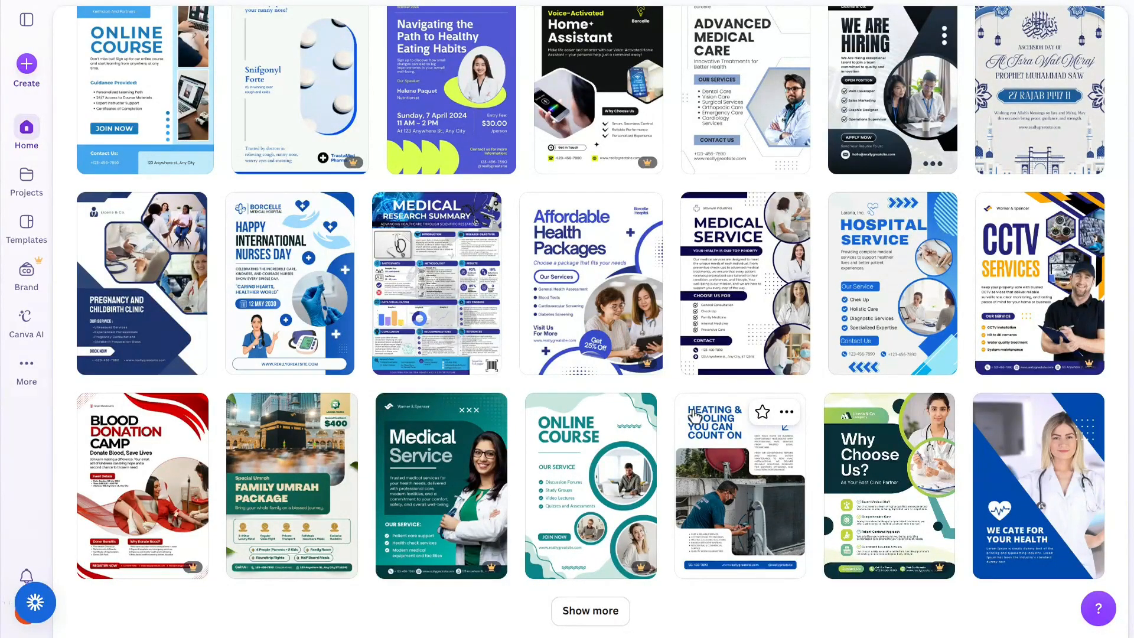
Step: Preview the Blue White Modern International Nurses Day Poster template with its similar designs, and close the preview
{"action": "left_click", "coordinate": [282, 256]}
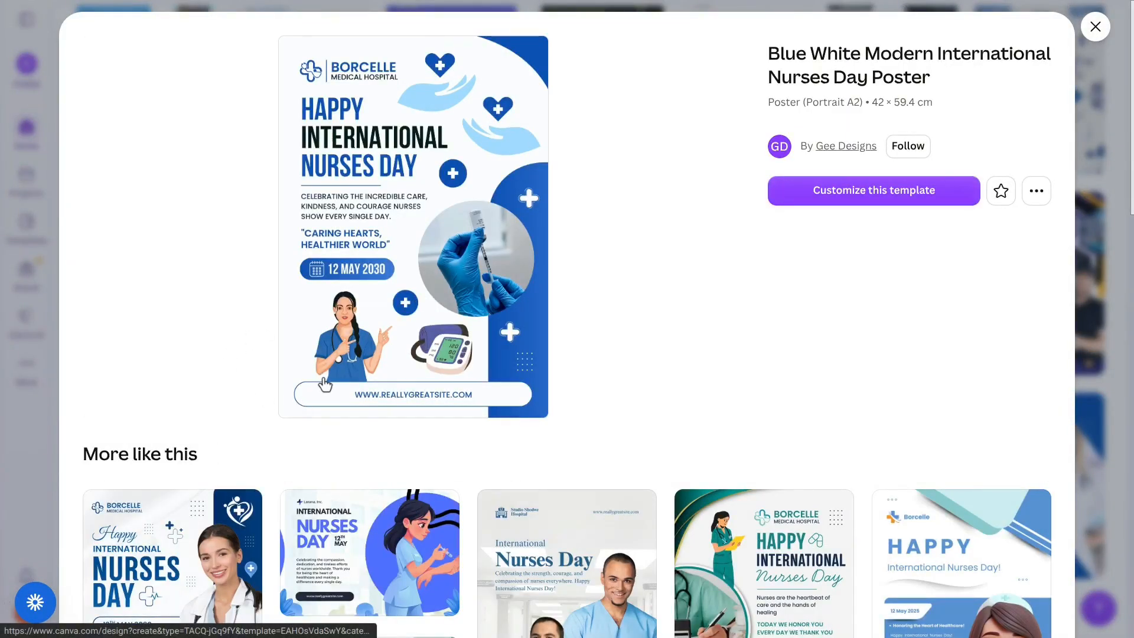
{"action": "scroll", "coordinate": [727, 454], "scroll_direction": "down", "scroll_amount": 1}
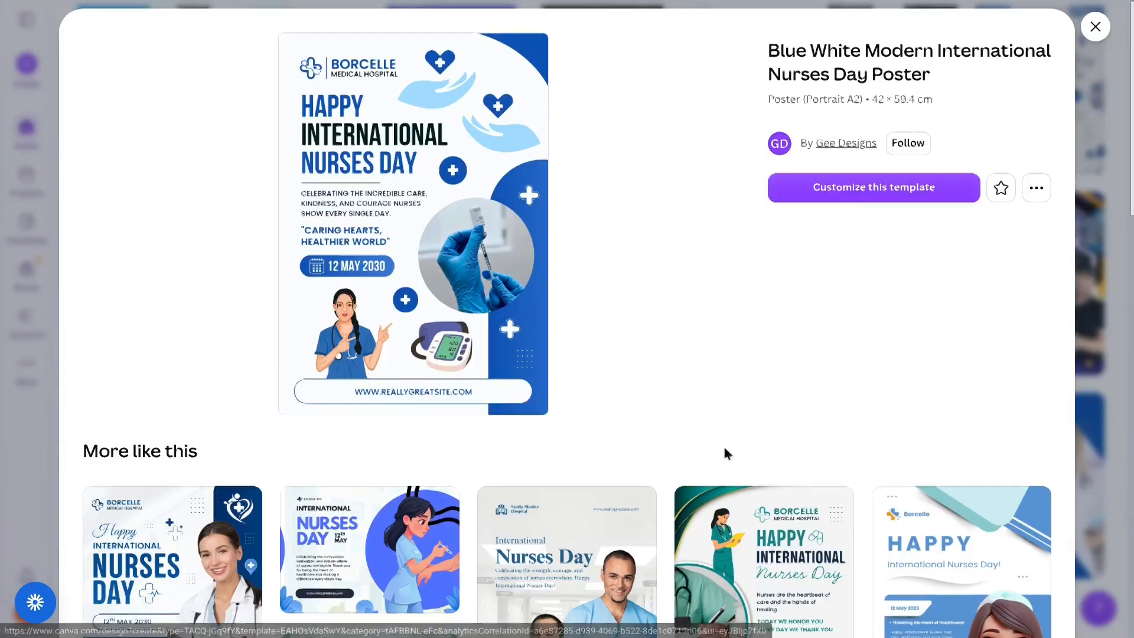
{"action": "scroll", "coordinate": [827, 283], "scroll_direction": "down", "scroll_amount": 3}
{"action": "scroll", "coordinate": [916, 153], "scroll_direction": "up", "scroll_amount": 3}
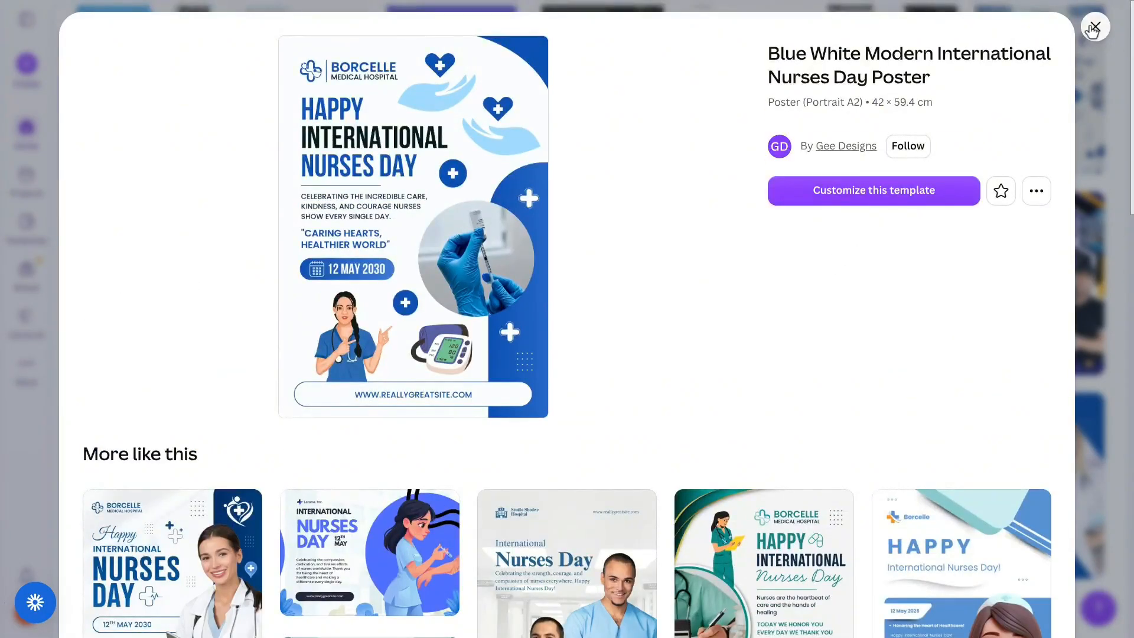
{"action": "left_click", "coordinate": [1095, 26]}
Step: Switch the search to the suggested term "advertisement poster" and browse an extended list of the matching templates
{"action": "scroll", "coordinate": [861, 324], "scroll_direction": "up", "scroll_amount": 10}
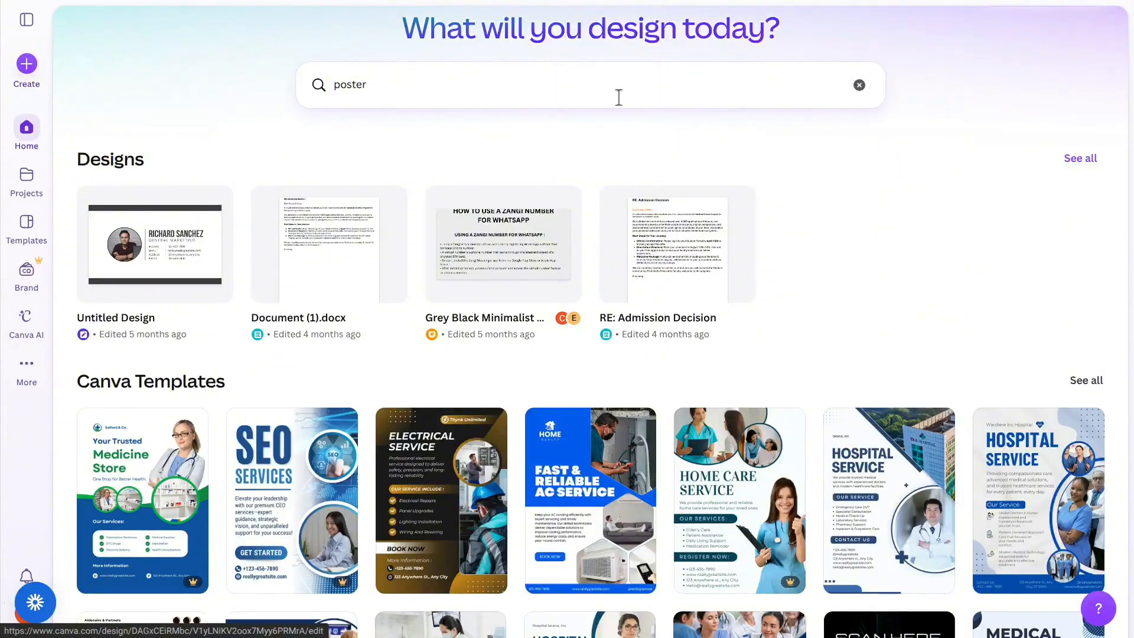
{"action": "left_click", "coordinate": [482, 97]}
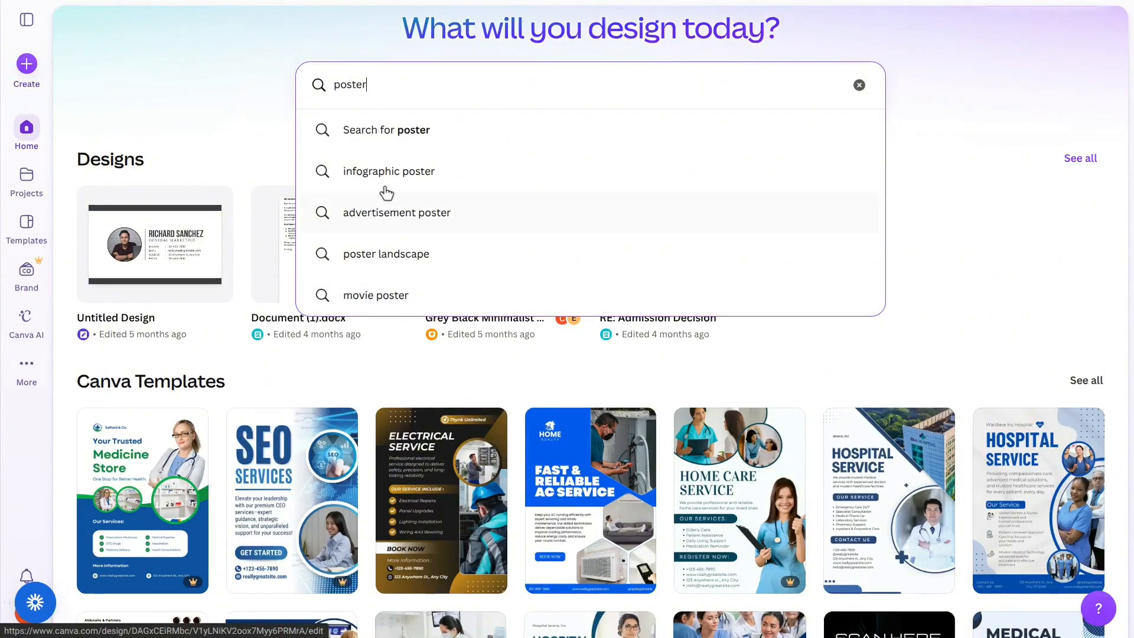
{"action": "left_click", "coordinate": [384, 212]}
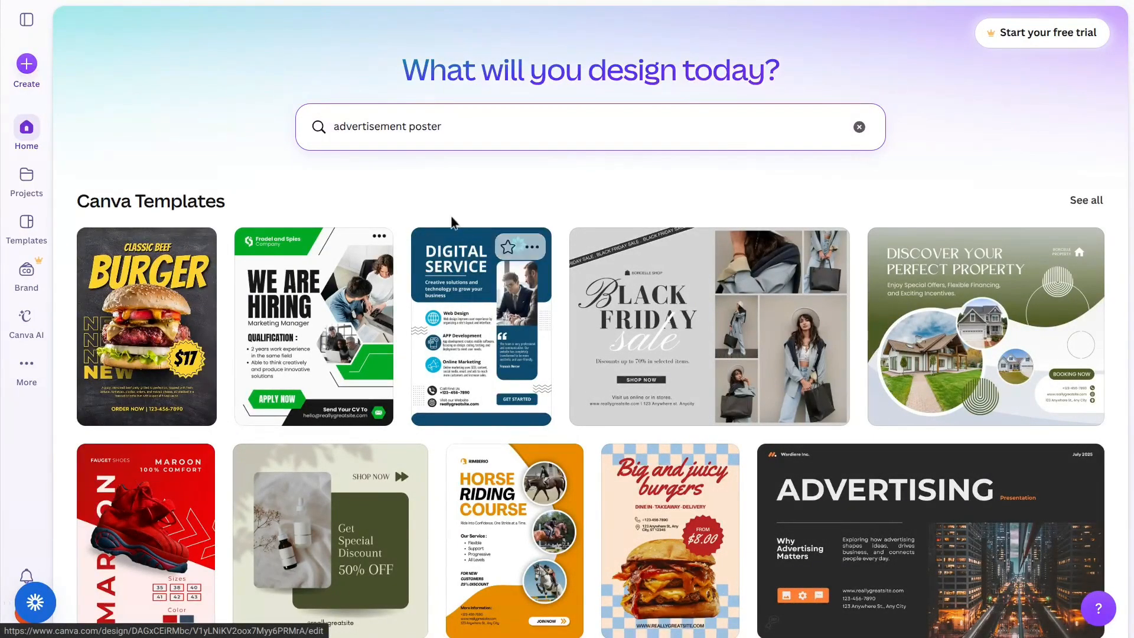
{"action": "scroll", "coordinate": [828, 355], "scroll_direction": "down", "scroll_amount": 2}
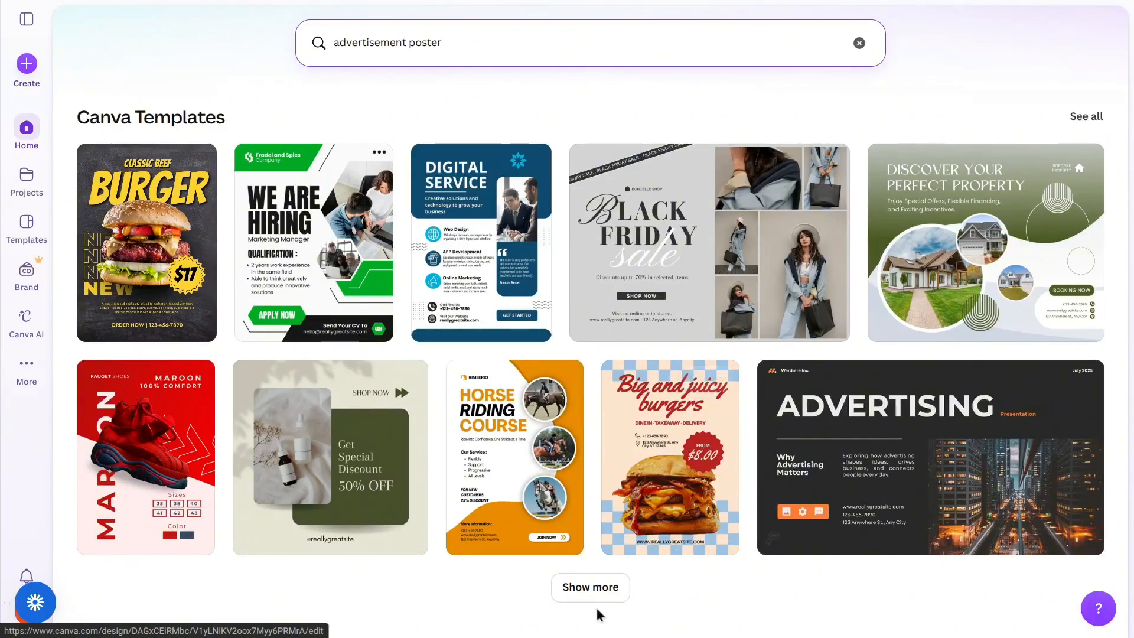
{"action": "left_click", "coordinate": [568, 587]}
{"action": "scroll", "coordinate": [578, 319], "scroll_direction": "down", "scroll_amount": 4}
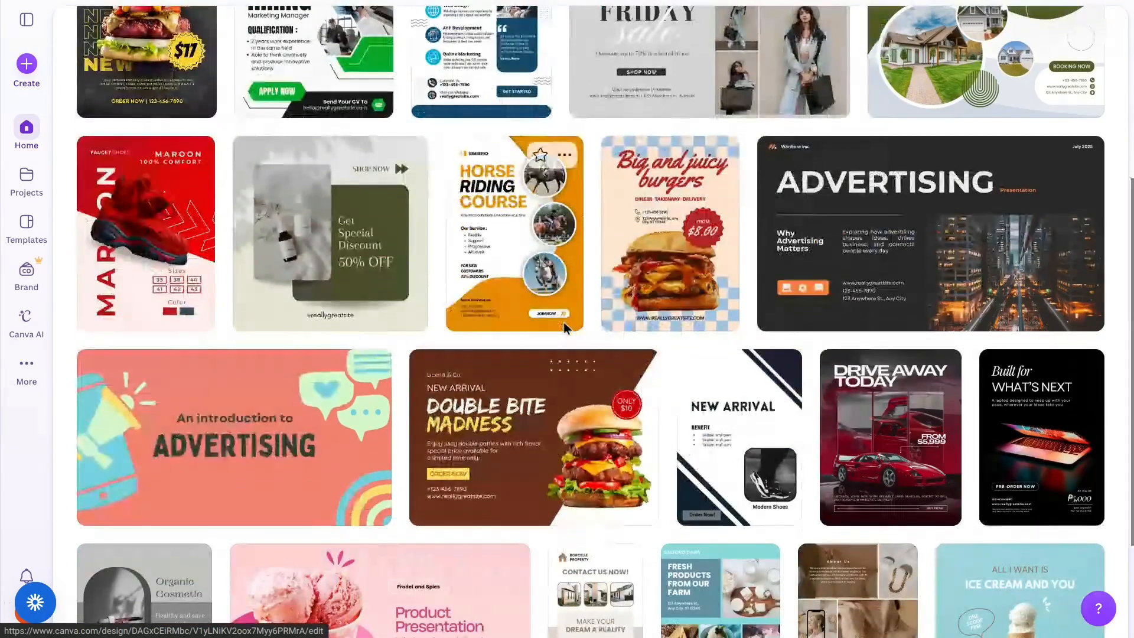
Step: Preview the Cosmetic Beauty Serum Promo template with its similar designs, and close the preview
{"action": "left_click", "coordinate": [361, 254]}
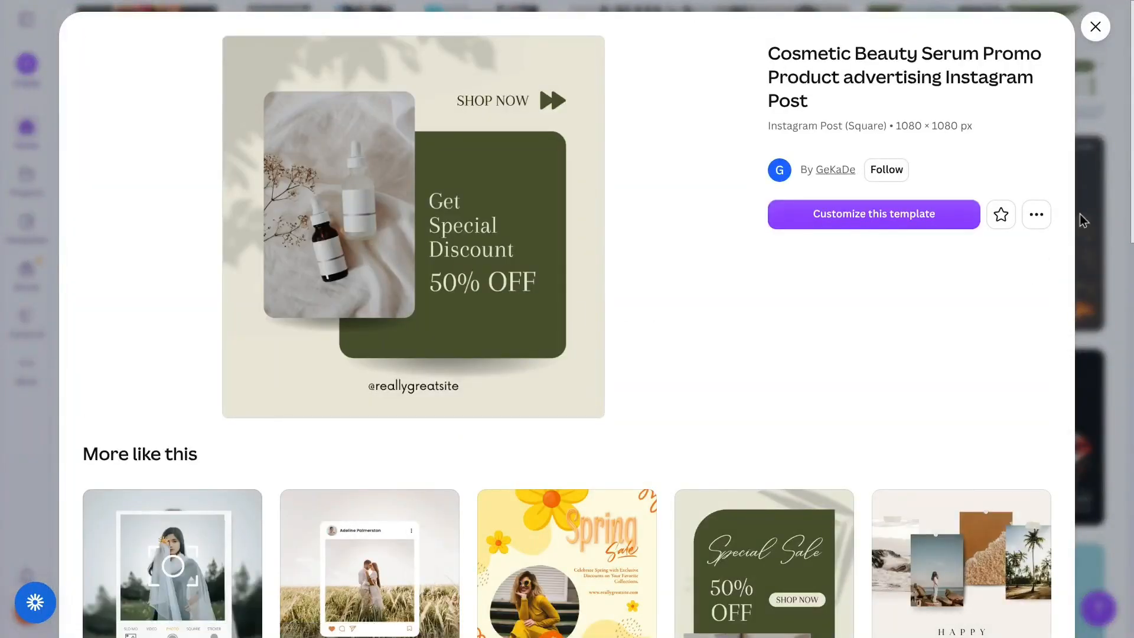
{"action": "left_click", "coordinate": [1039, 222]}
{"action": "left_click", "coordinate": [944, 310]}
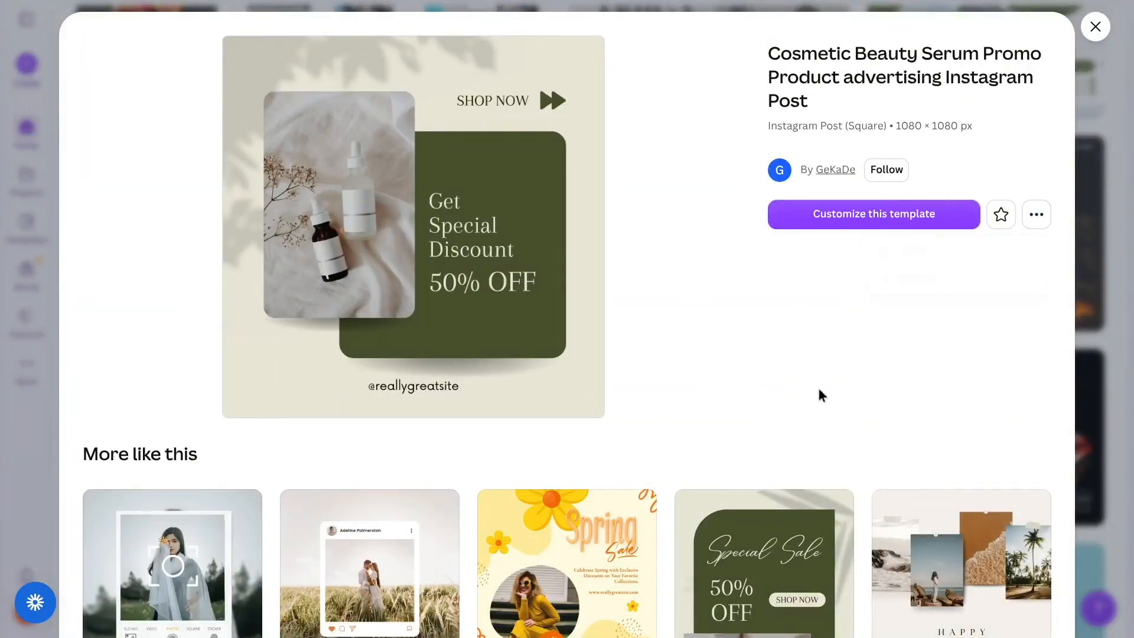
{"action": "scroll", "coordinate": [749, 331], "scroll_direction": "down", "scroll_amount": 4}
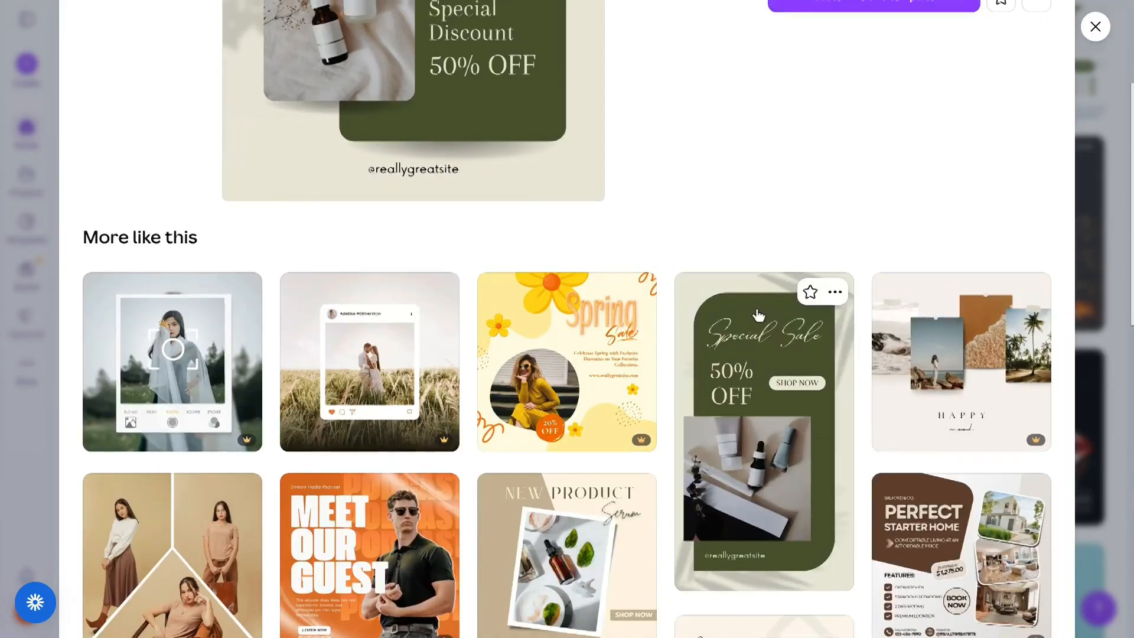
{"action": "scroll", "coordinate": [759, 316], "scroll_direction": "up", "scroll_amount": 4}
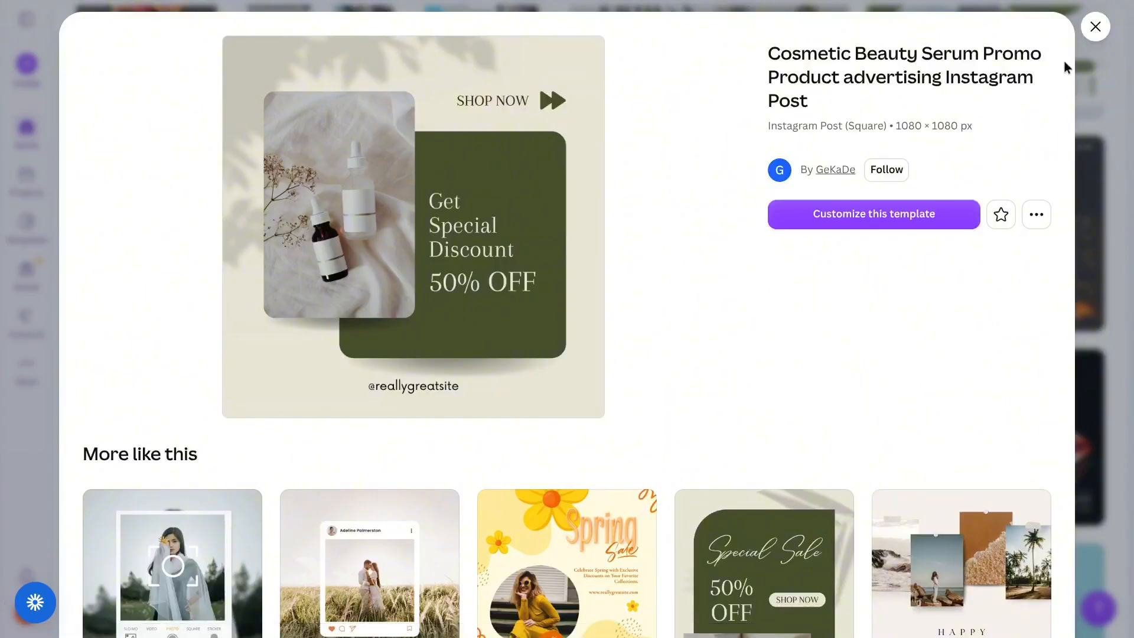
{"action": "left_click", "coordinate": [1096, 27]}
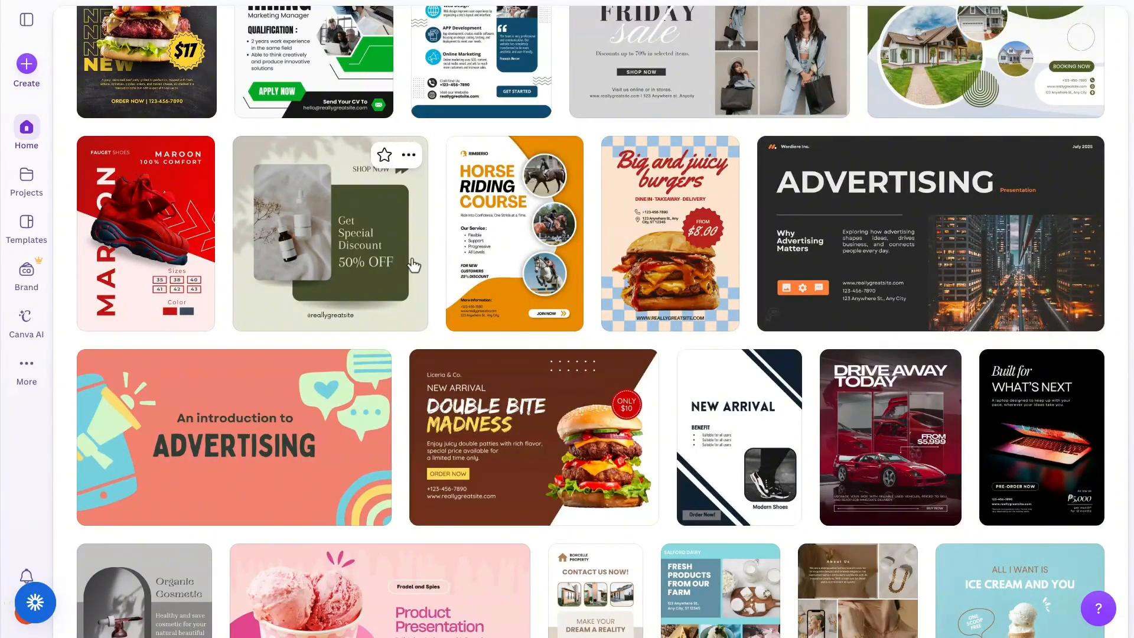
Step: Clear the advertisement poster search and open the Poster category of the template library
{"action": "scroll", "coordinate": [413, 265], "scroll_direction": "up", "scroll_amount": 5}
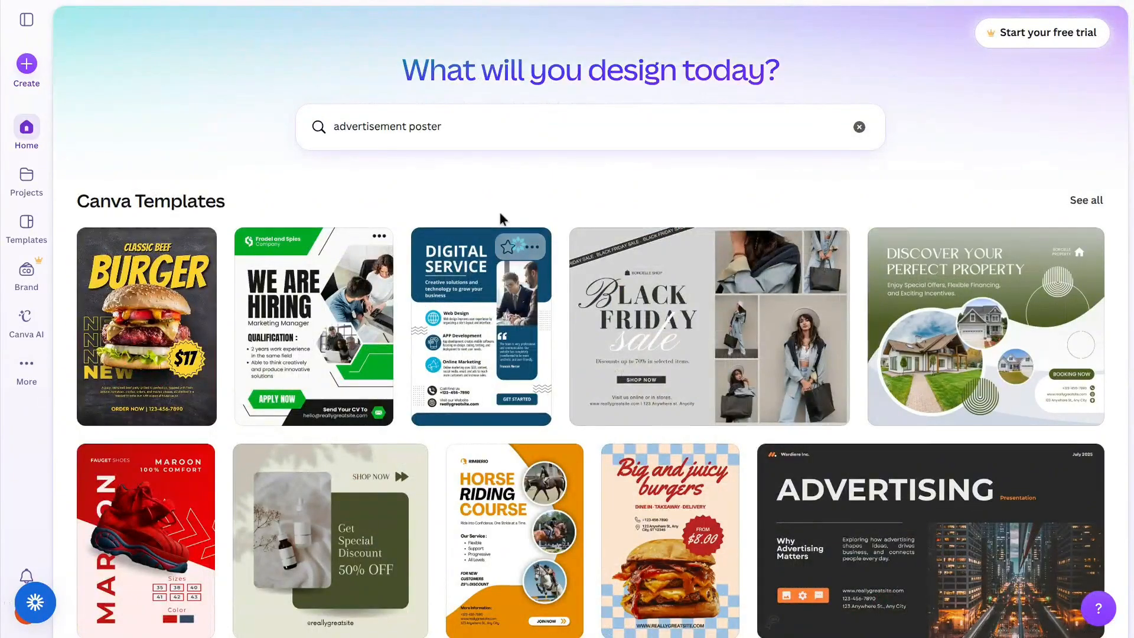
{"action": "triple_click", "coordinate": [372, 127]}
{"action": "key", "text": "BackSpace"}
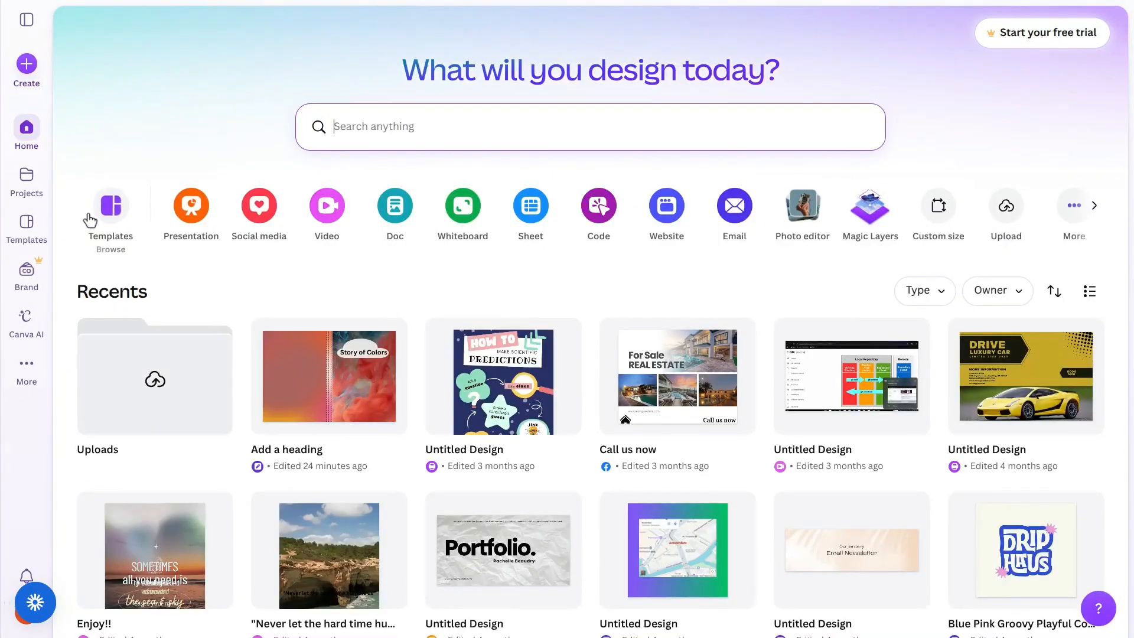
{"action": "left_click", "coordinate": [90, 219]}
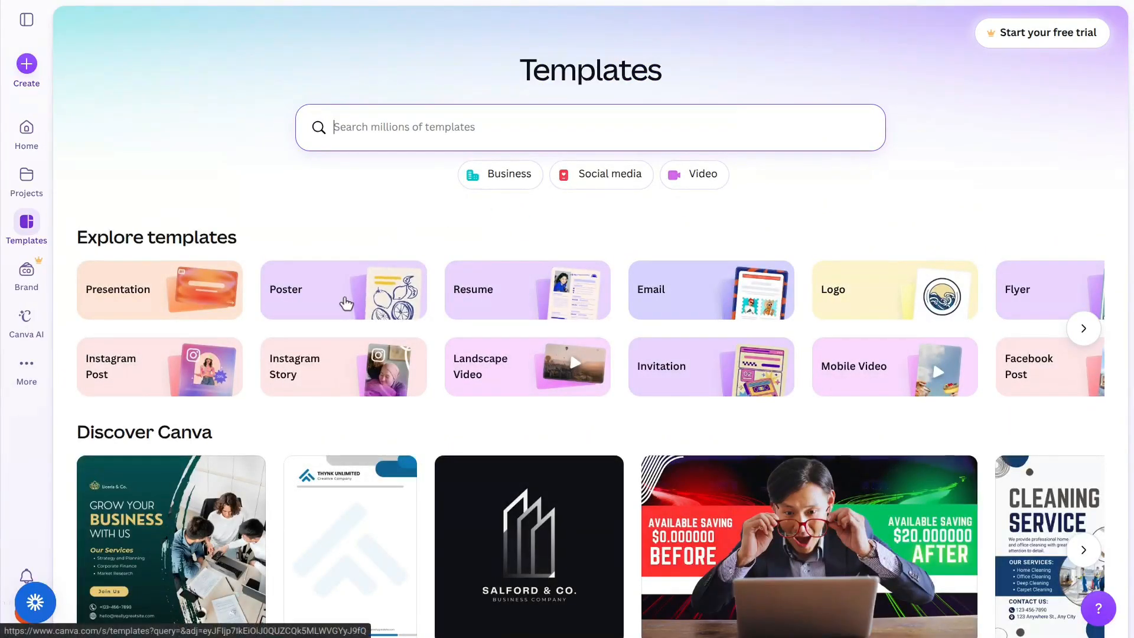
{"action": "left_click", "coordinate": [346, 303]}
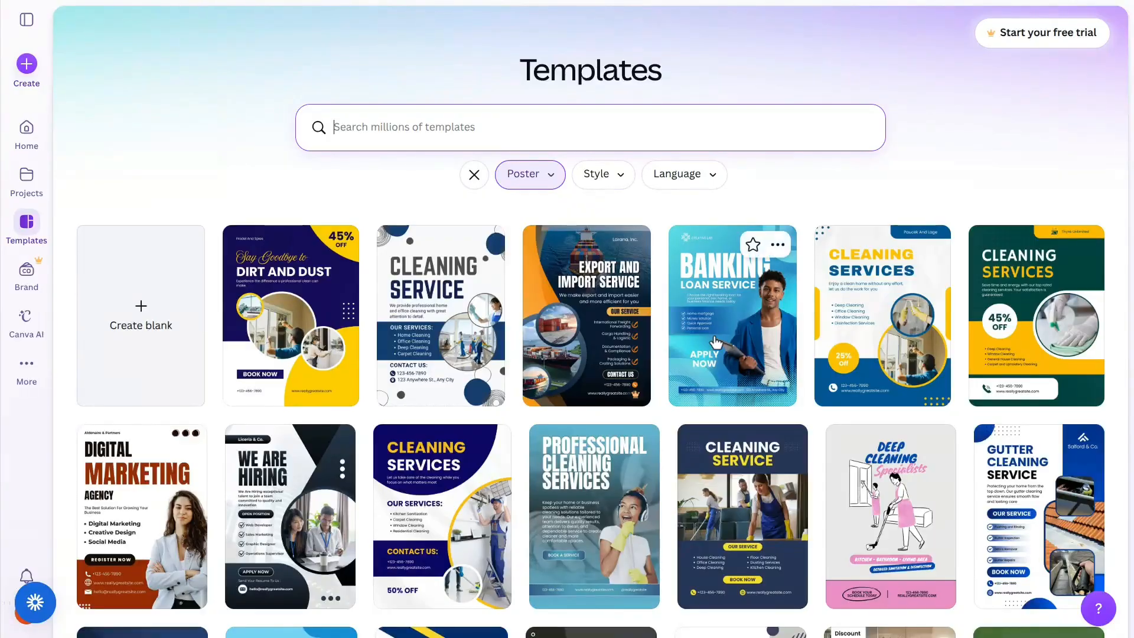
Step: Browse the Poster category's templates down to the end of the loaded list and return to the template search
{"action": "scroll", "coordinate": [557, 367], "scroll_direction": "down", "scroll_amount": 8}
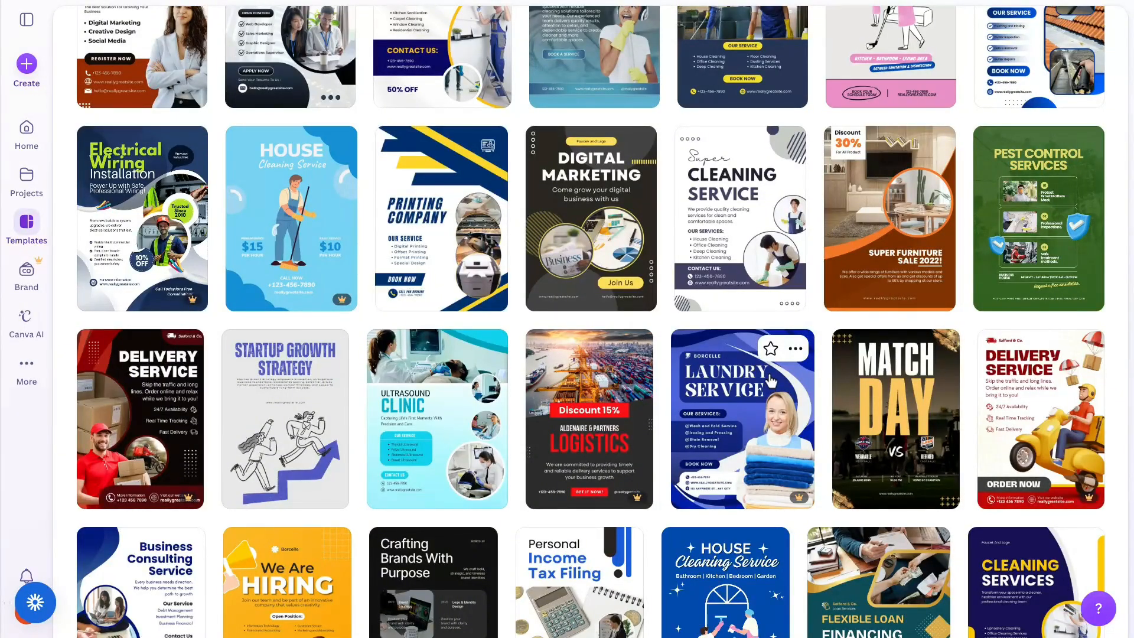
{"action": "scroll", "coordinate": [771, 385], "scroll_direction": "down", "scroll_amount": 10}
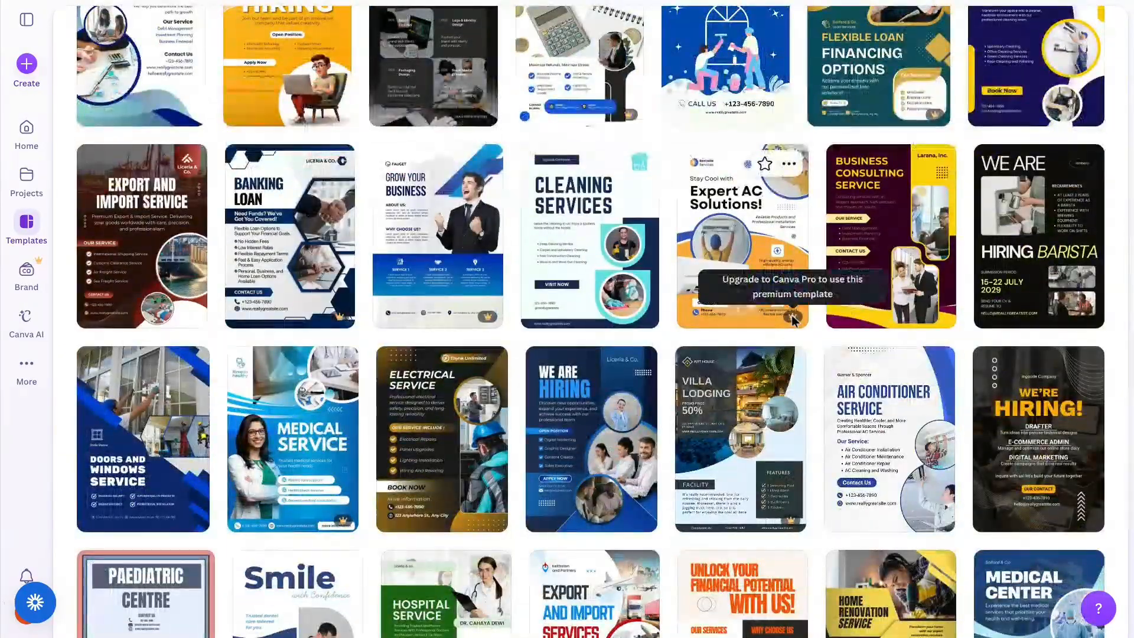
{"action": "scroll", "coordinate": [794, 320], "scroll_direction": "down", "scroll_amount": 5}
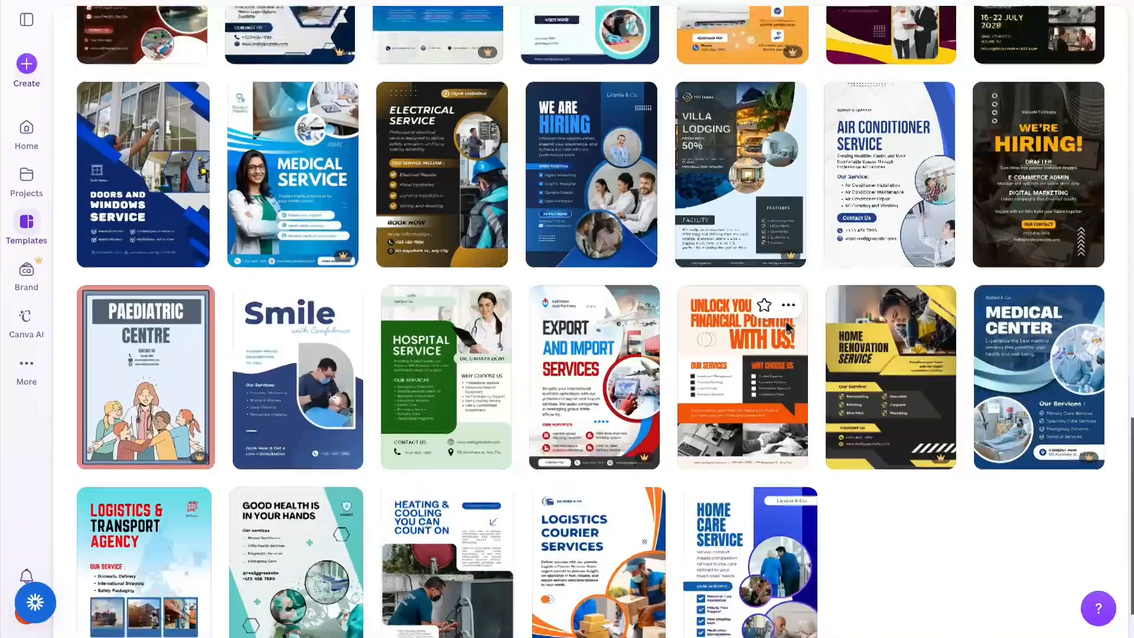
{"action": "scroll", "coordinate": [789, 327], "scroll_direction": "up", "scroll_amount": 15}
{"action": "scroll", "coordinate": [787, 327], "scroll_direction": "up", "scroll_amount": 8}
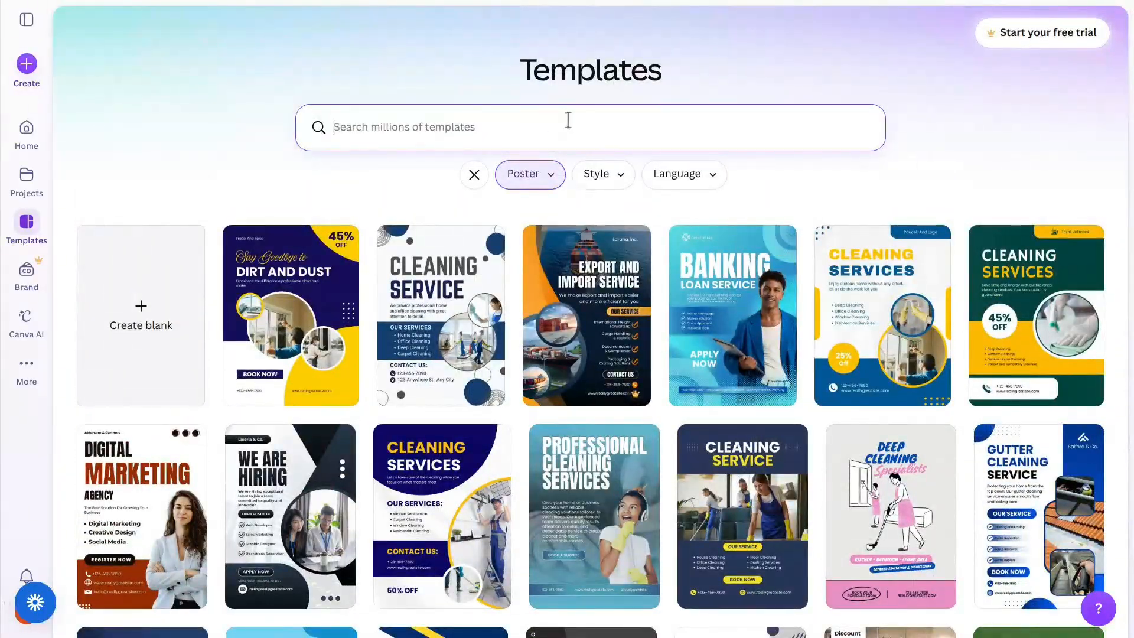
Step: Search the poster templates for "discount", preview the Red Christmas Sale Discount Poster template, and close the preview
{"action": "left_click", "coordinate": [568, 120]}
{"action": "type", "text": "disc"}
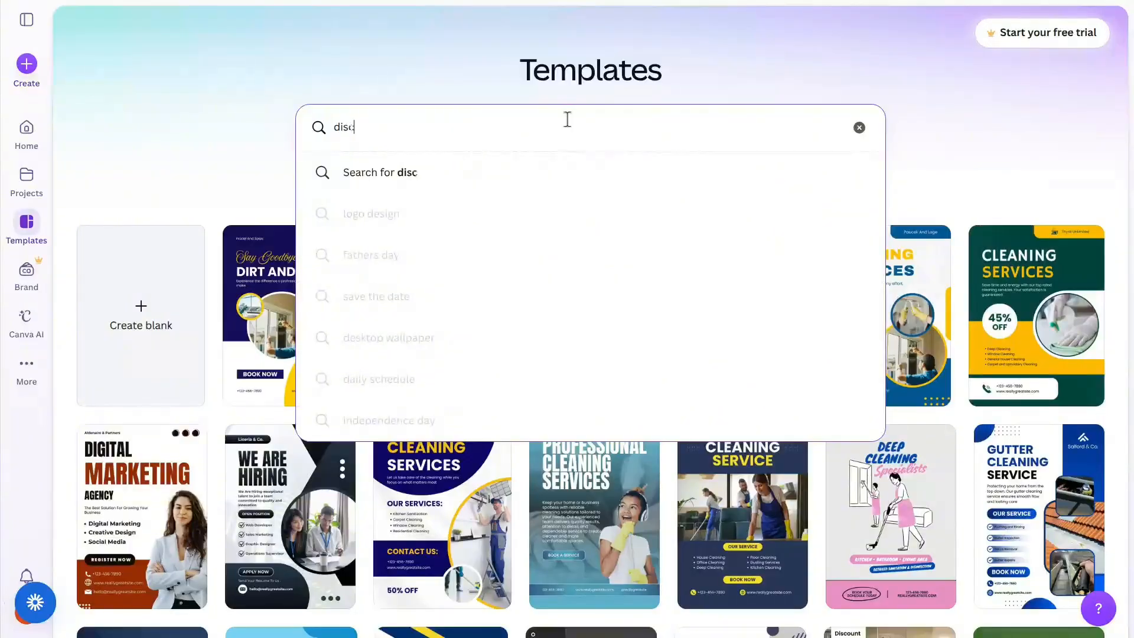
{"action": "type", "text": "ount"}
{"action": "key", "text": "Return"}
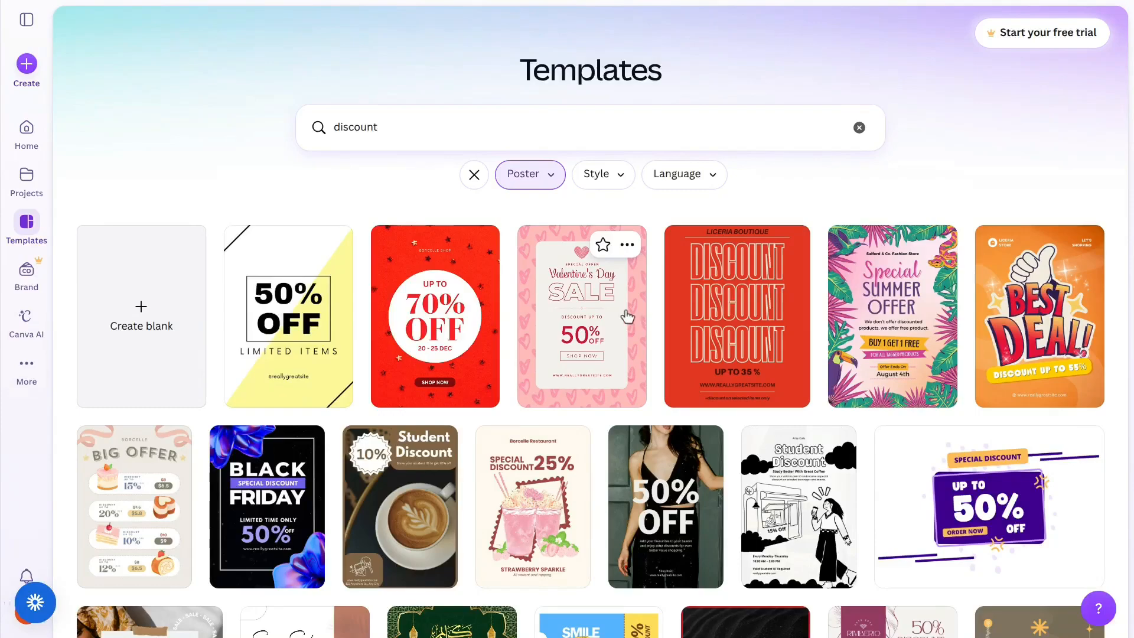
{"action": "left_click", "coordinate": [477, 304]}
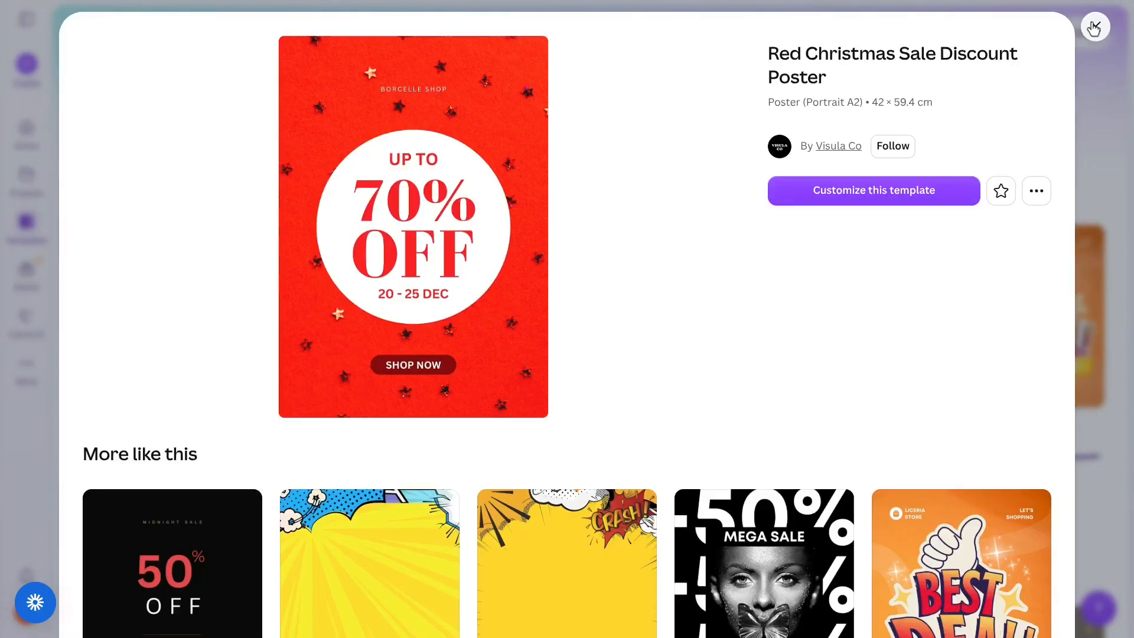
{"action": "left_click", "coordinate": [1094, 27]}
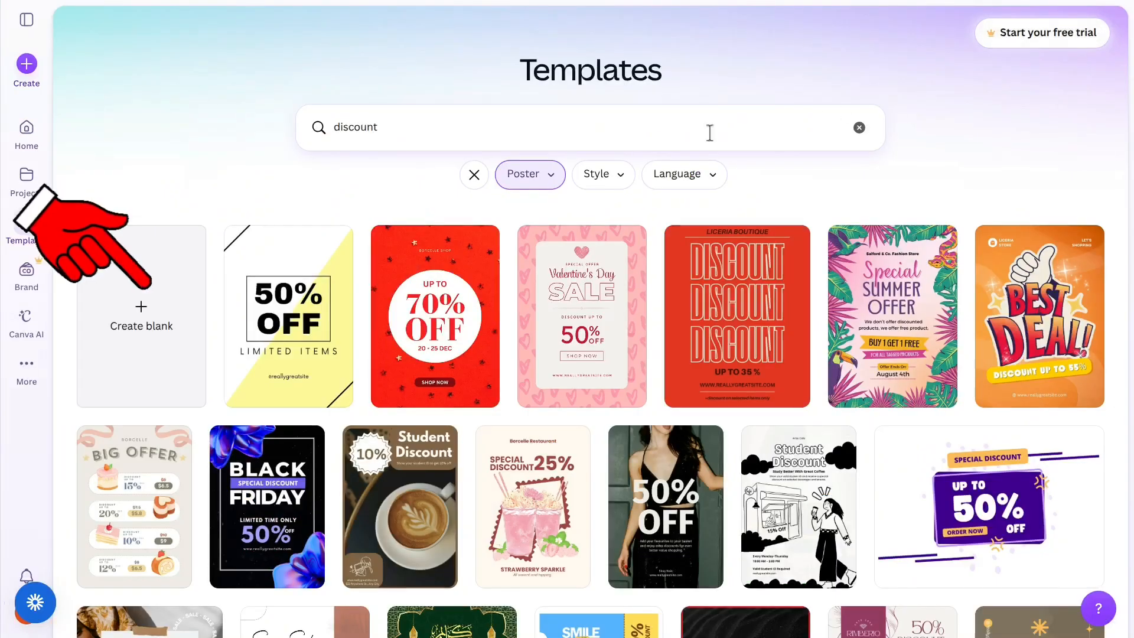
Step: Create a blank poster and fill its page background with the default teal-to-green gradient
{"action": "left_click", "coordinate": [145, 329]}
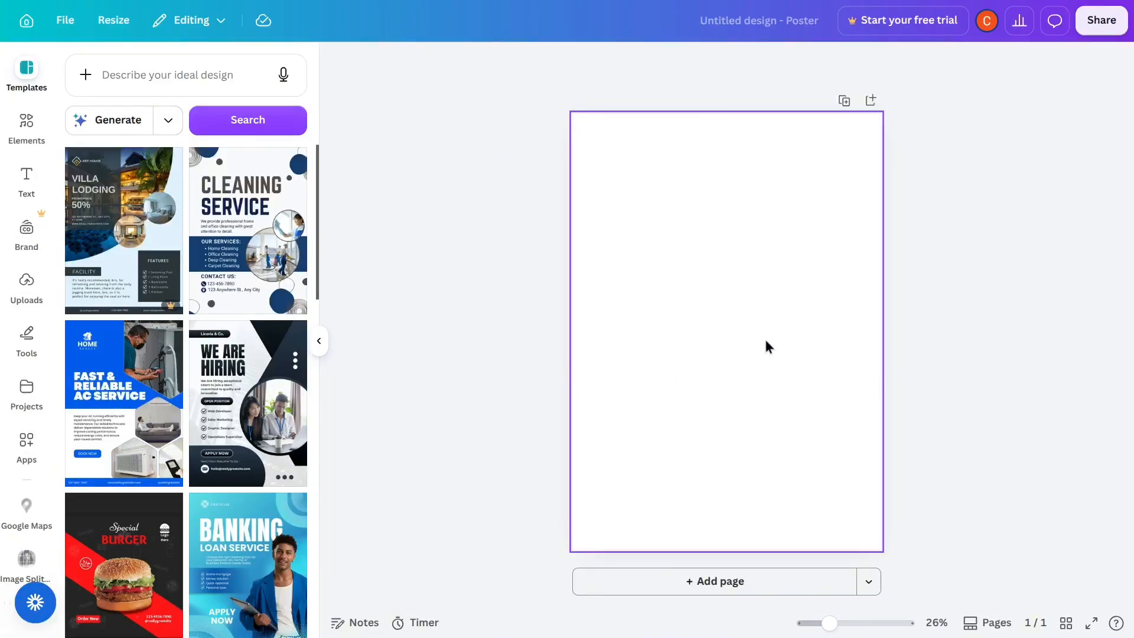
{"action": "left_click", "coordinate": [814, 277]}
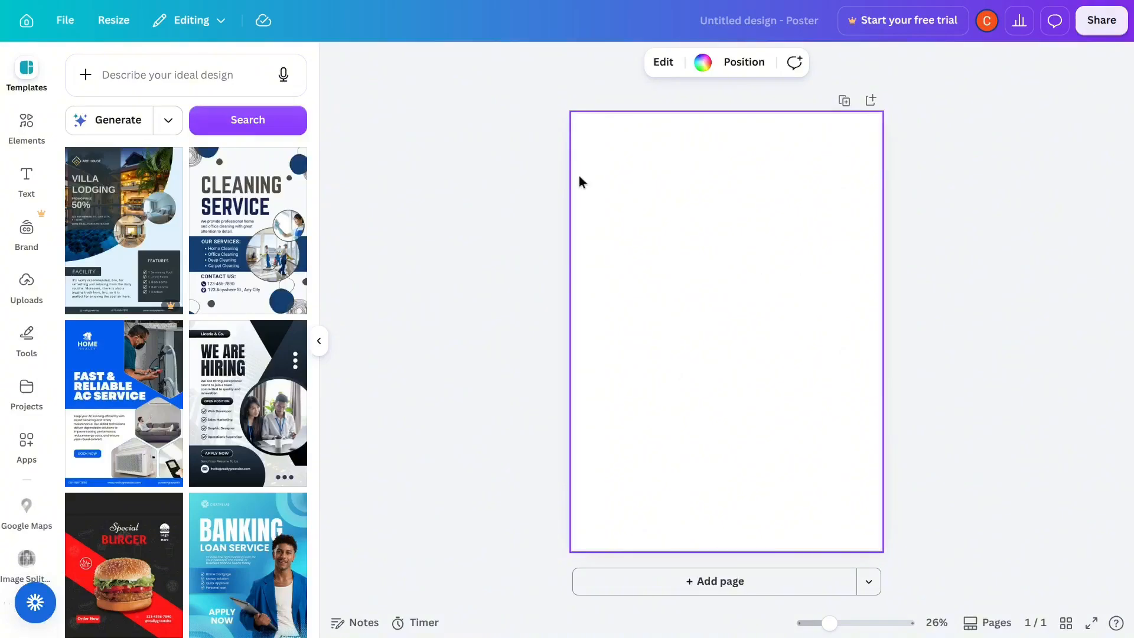
{"action": "left_click", "coordinate": [703, 62]}
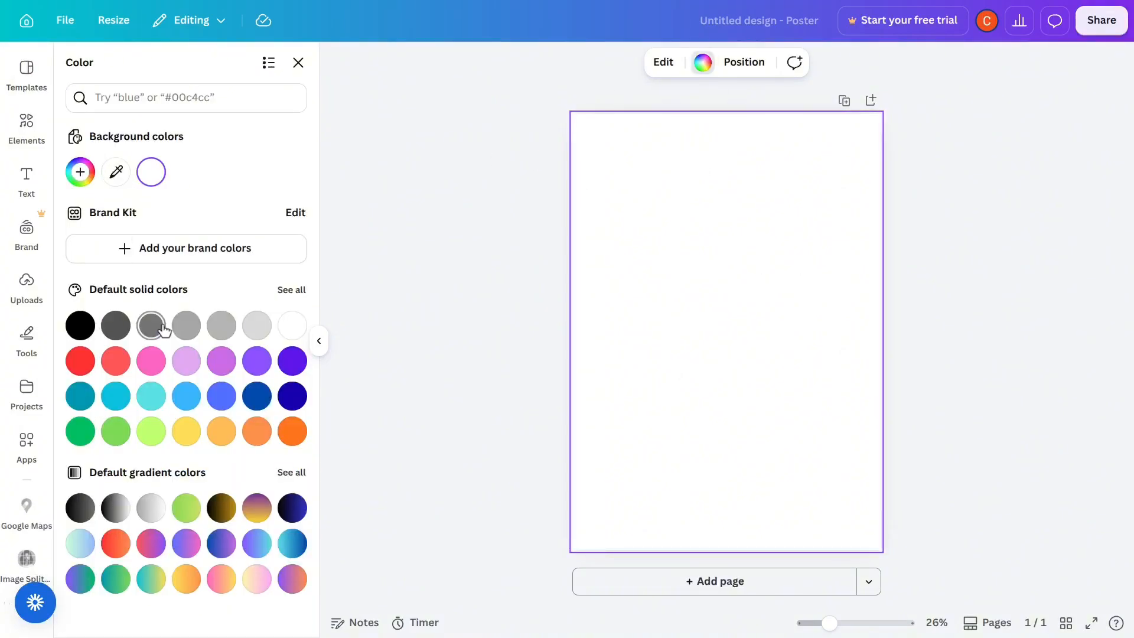
{"action": "left_click", "coordinate": [249, 397]}
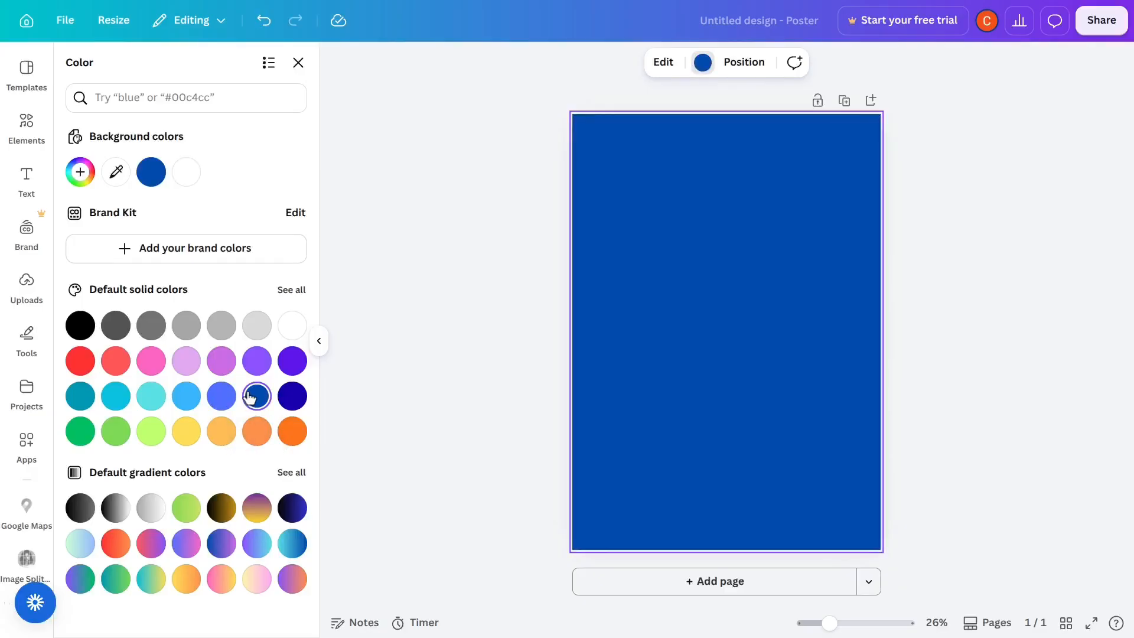
{"action": "left_click", "coordinate": [116, 361]}
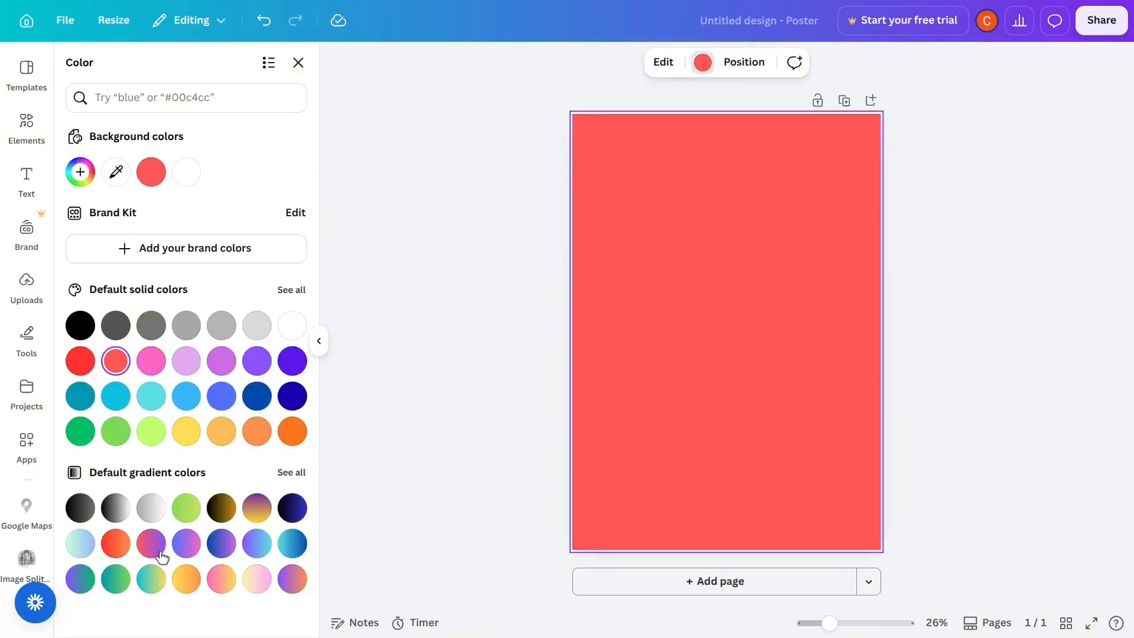
{"action": "left_click", "coordinate": [118, 543]}
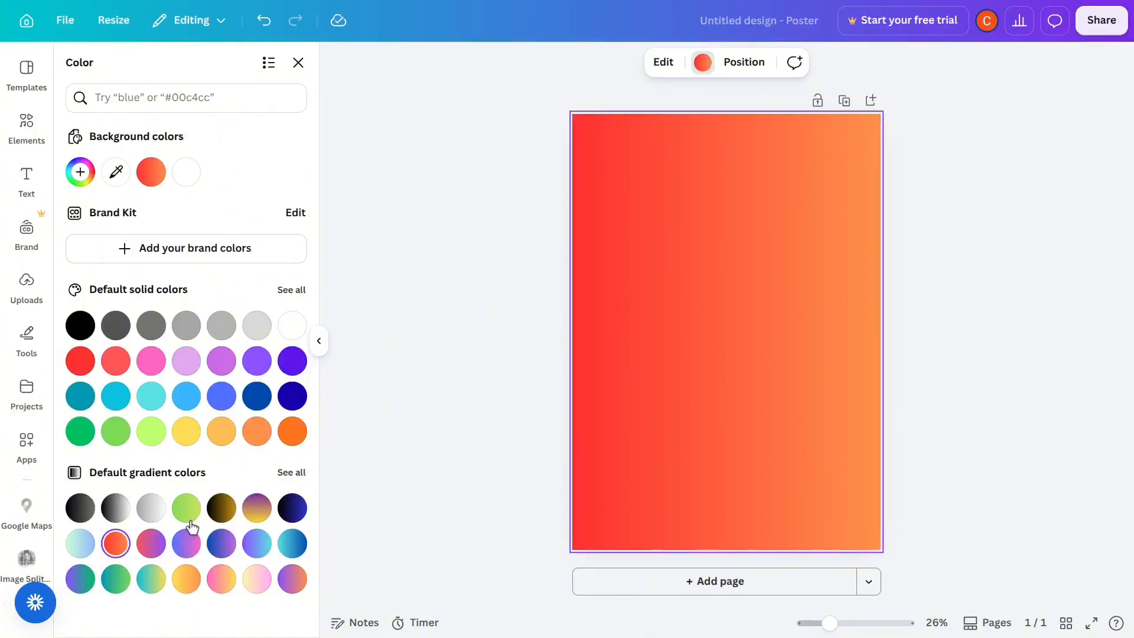
{"action": "left_click", "coordinate": [127, 580]}
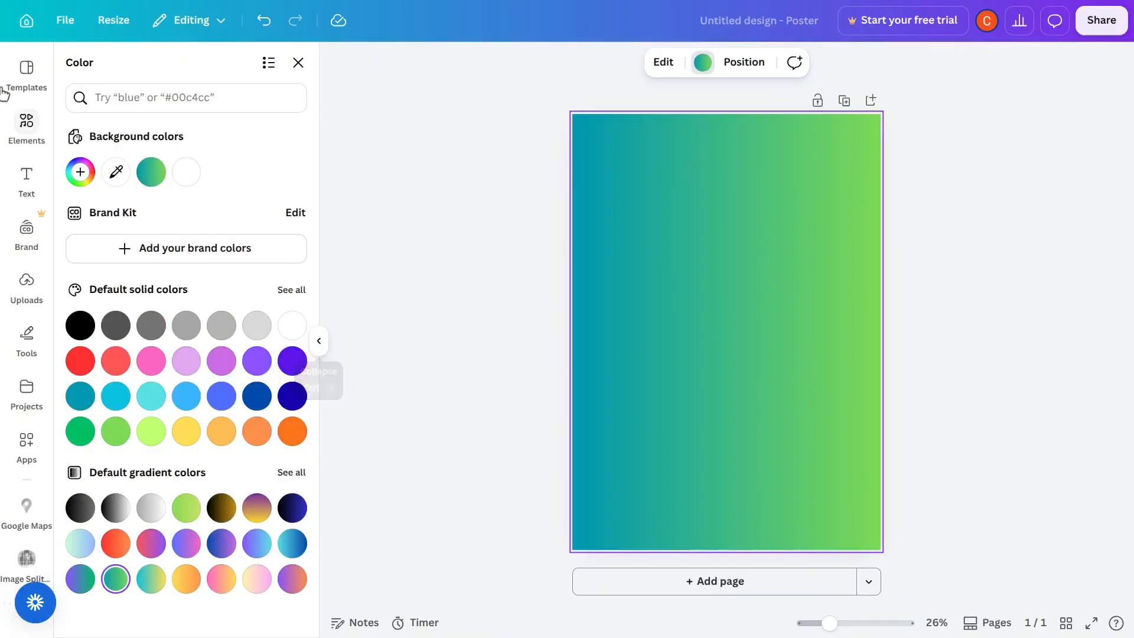
Step: Add a circle from the basic shapes to the poster and enlarge it to roughly twice its inserted size
{"action": "left_click", "coordinate": [8, 126]}
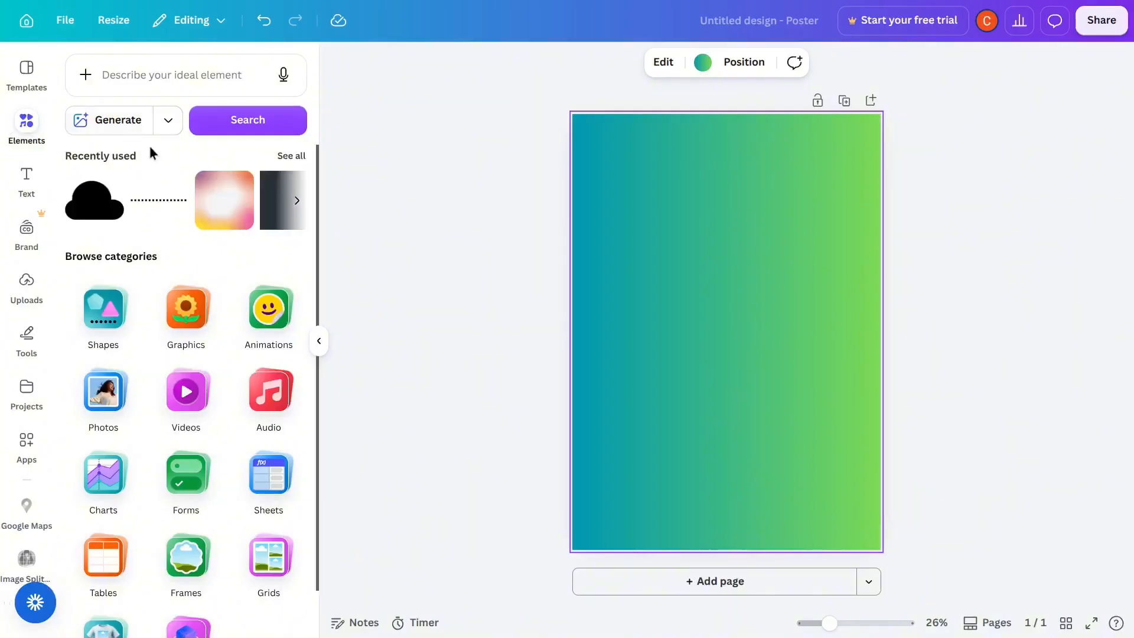
{"action": "left_click", "coordinate": [121, 315]}
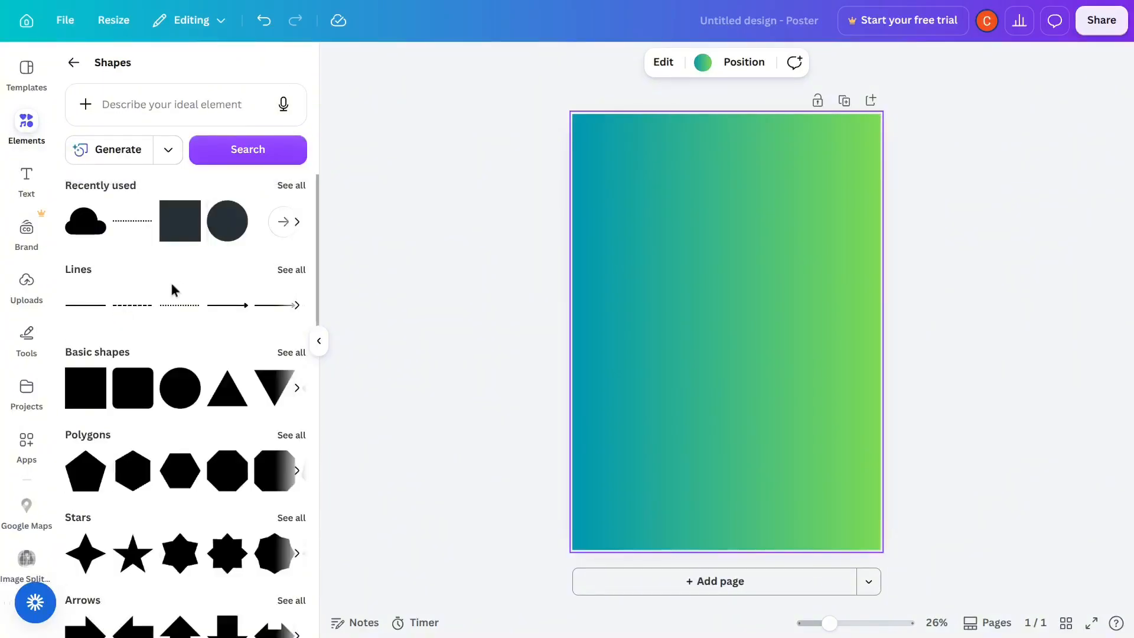
{"action": "left_click", "coordinate": [182, 397]}
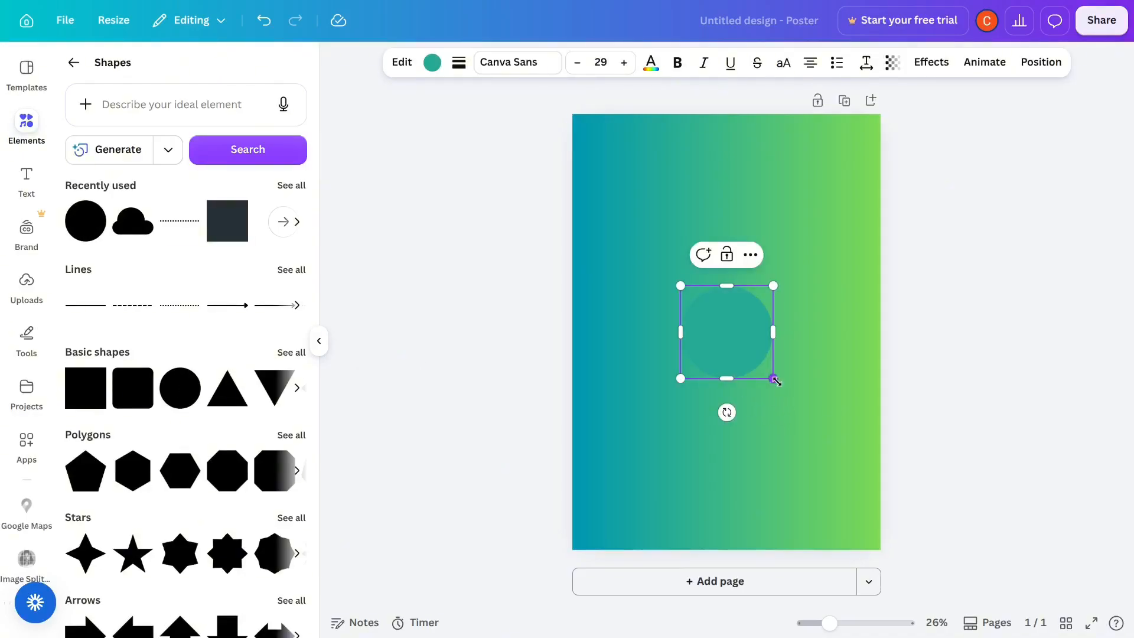
{"action": "left_click_drag", "start_coordinate": [773, 378], "coordinate": [870, 475]}
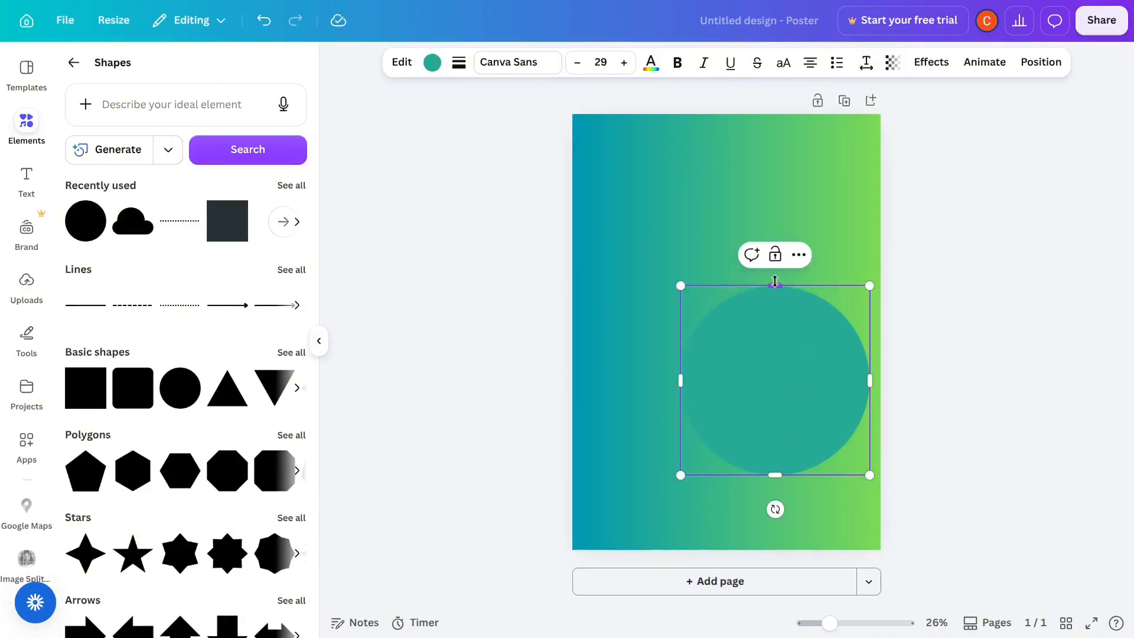
Step: Try stretching the circle sideways into a wide ellipse, and undo the stretch
{"action": "left_click_drag", "start_coordinate": [680, 383], "coordinate": [629, 383]}
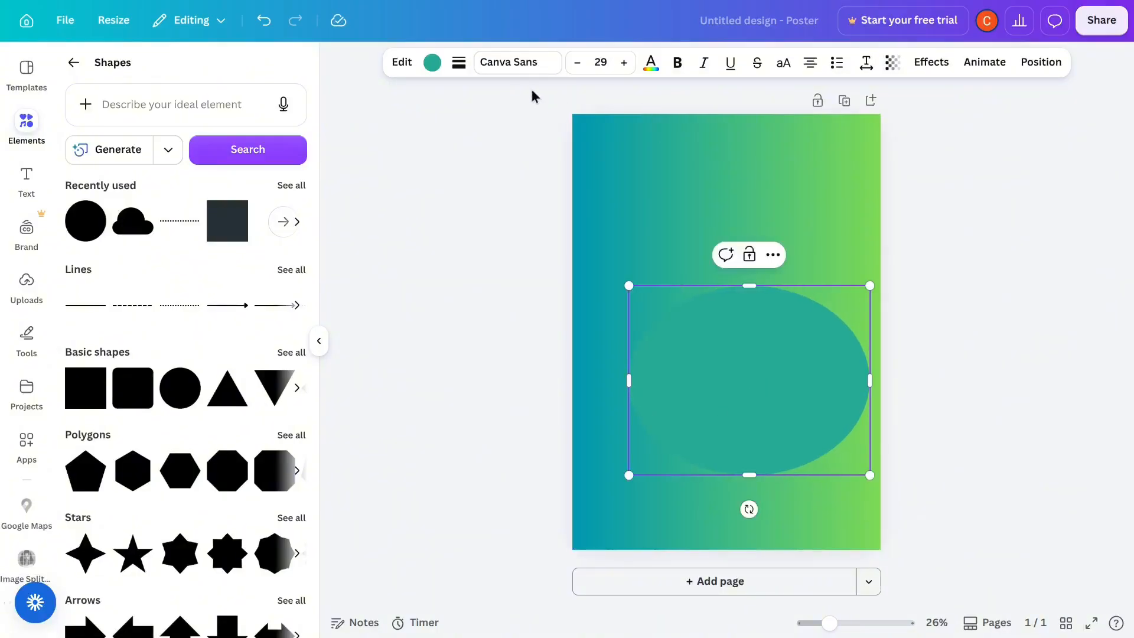
{"action": "left_click", "coordinate": [264, 22]}
Step: Enlarge the circle to about three quarters of the page width and centre it horizontally, slightly above the page's middle
{"action": "left_click_drag", "start_coordinate": [781, 378], "coordinate": [732, 306]}
{"action": "left_click_drag", "start_coordinate": [821, 409], "coordinate": [846, 467]}
{"action": "left_click_drag", "start_coordinate": [760, 309], "coordinate": [737, 283]}
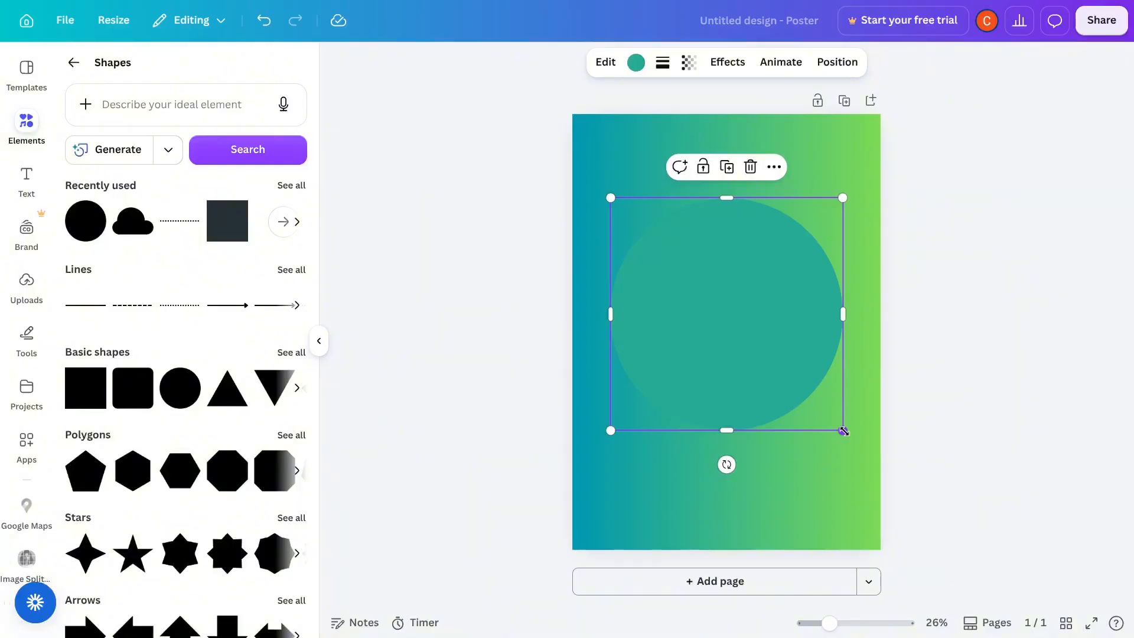
Step: Fill the circle with the lightest solid grey from the default colours, and close the colour choices
{"action": "left_click", "coordinate": [636, 62]}
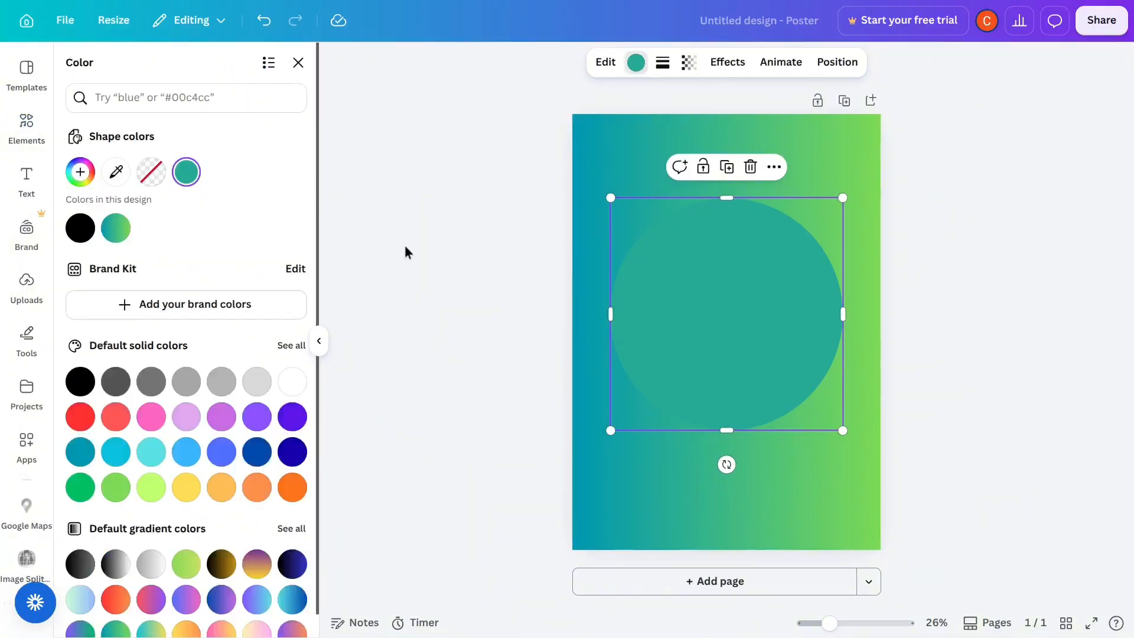
{"action": "left_click", "coordinate": [288, 390]}
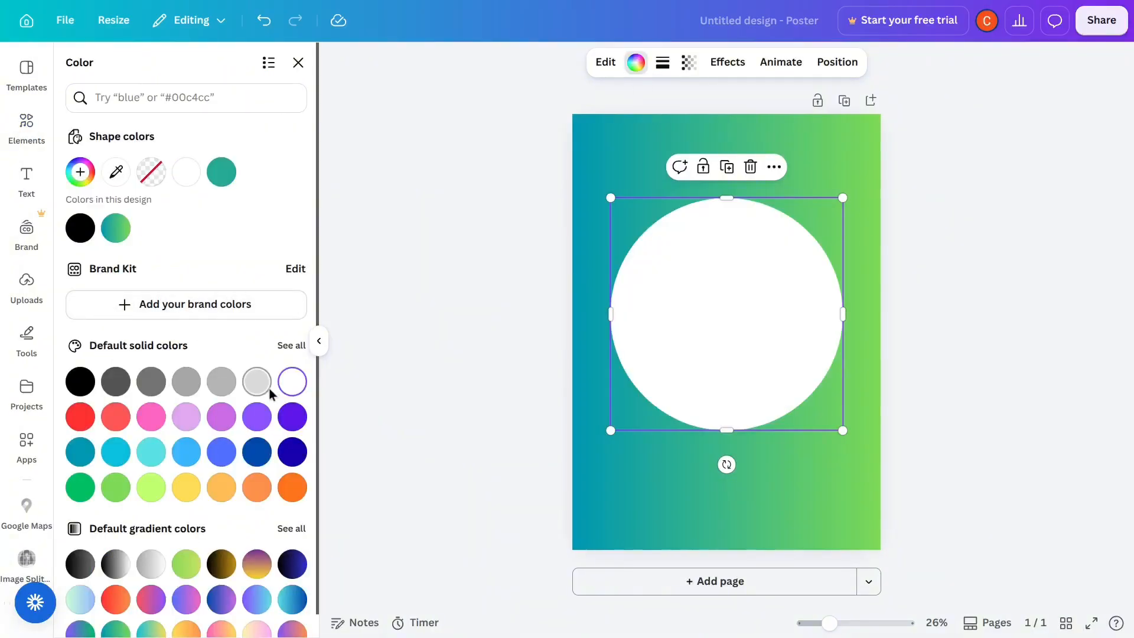
{"action": "left_click", "coordinate": [270, 394]}
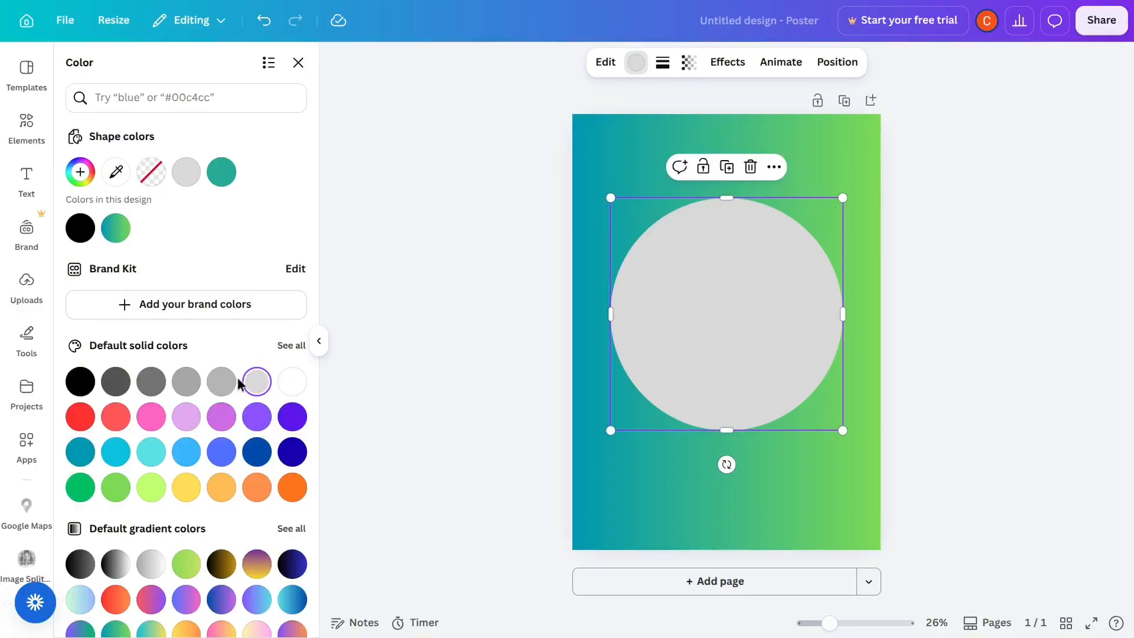
{"action": "left_click", "coordinate": [152, 566]}
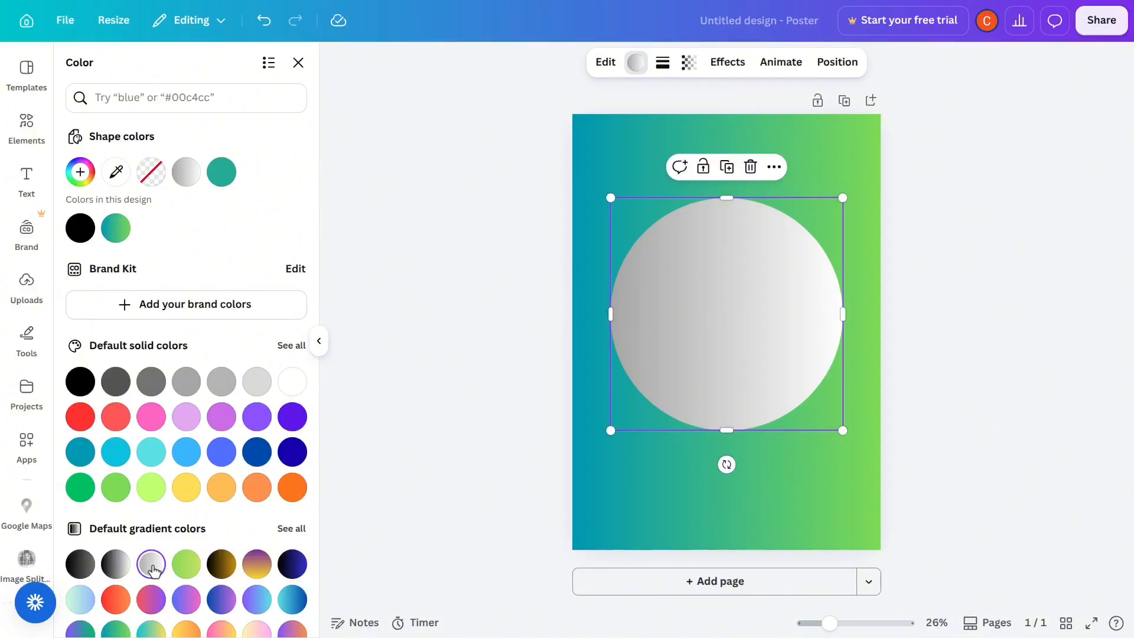
{"action": "left_click", "coordinate": [223, 384]}
{"action": "left_click", "coordinate": [260, 386]}
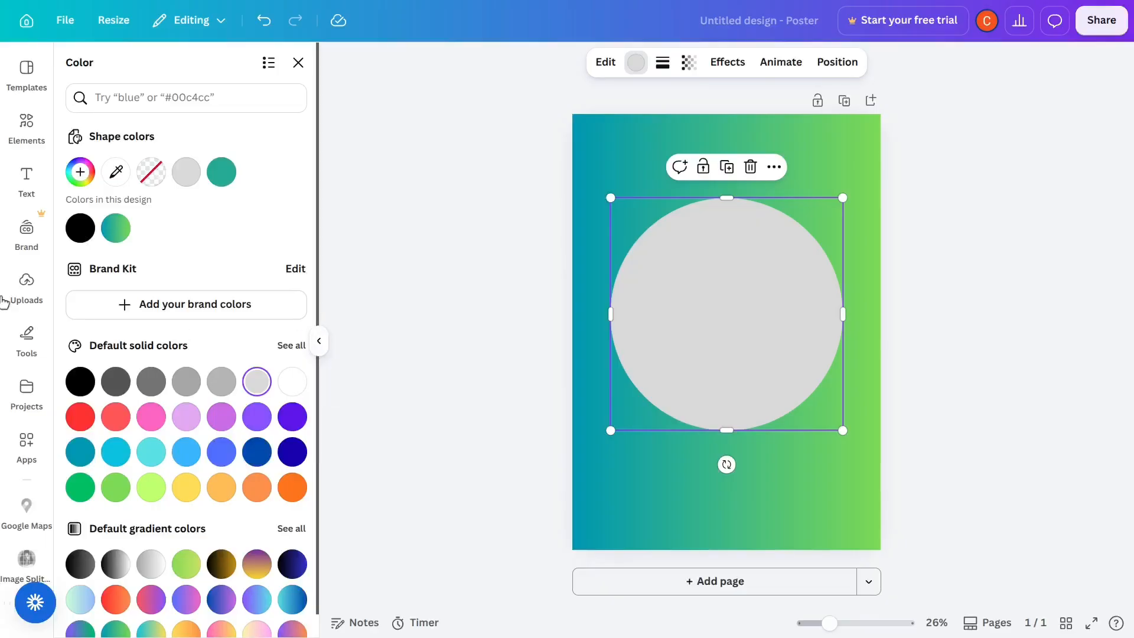
{"action": "left_click", "coordinate": [318, 342]}
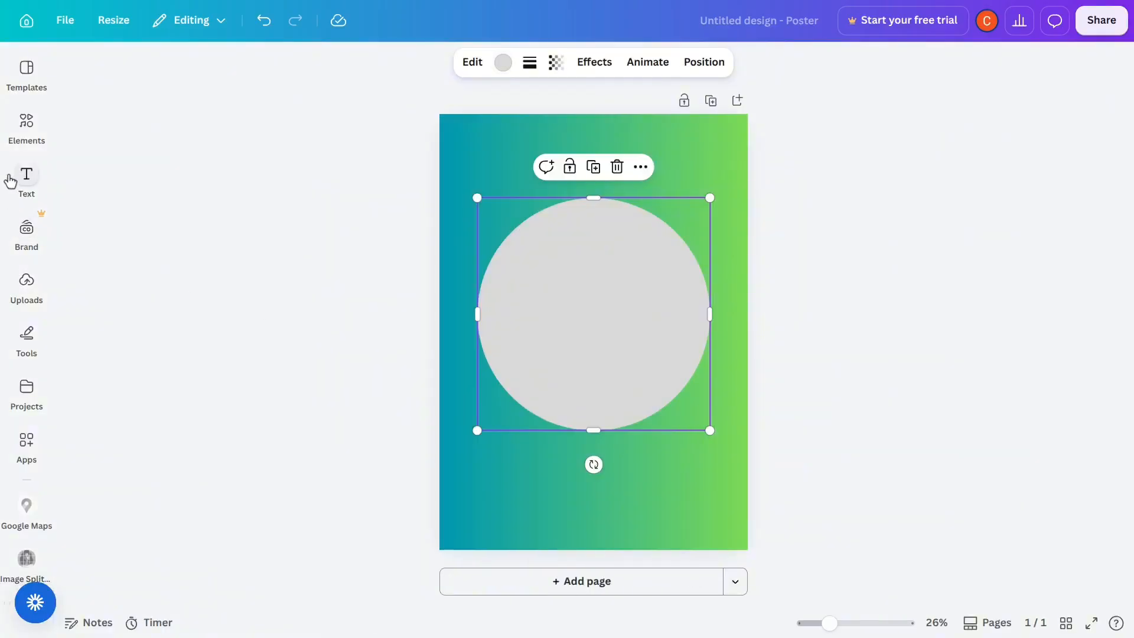
Step: Add a heading below the circle that reads "Get 25% off now", and leave text editing
{"action": "left_click", "coordinate": [29, 174]}
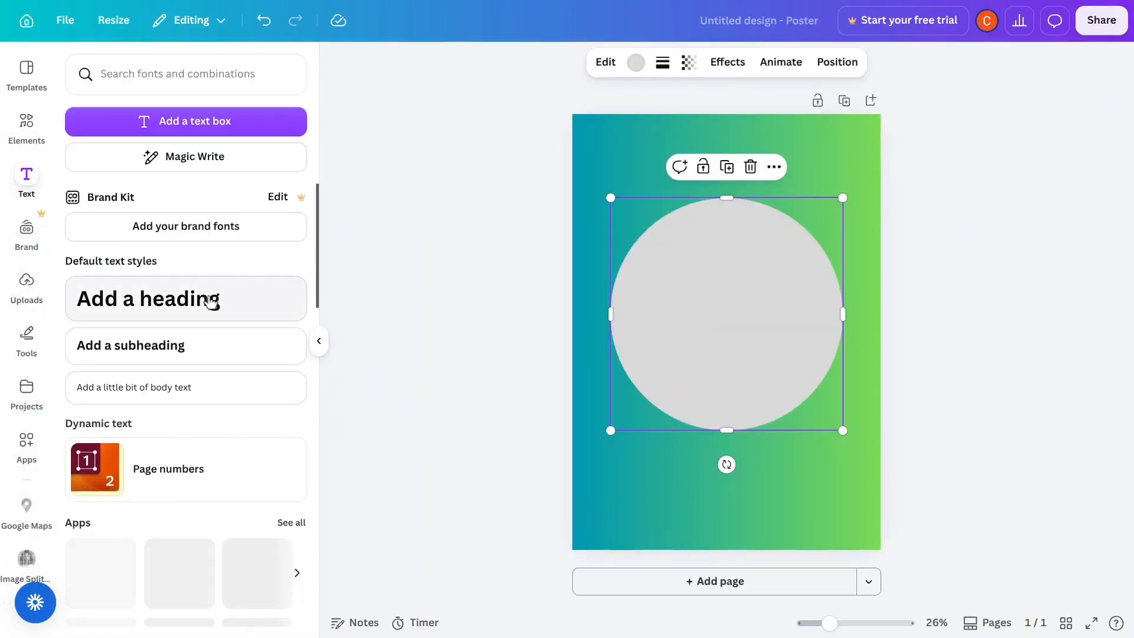
{"action": "left_click", "coordinate": [199, 307]}
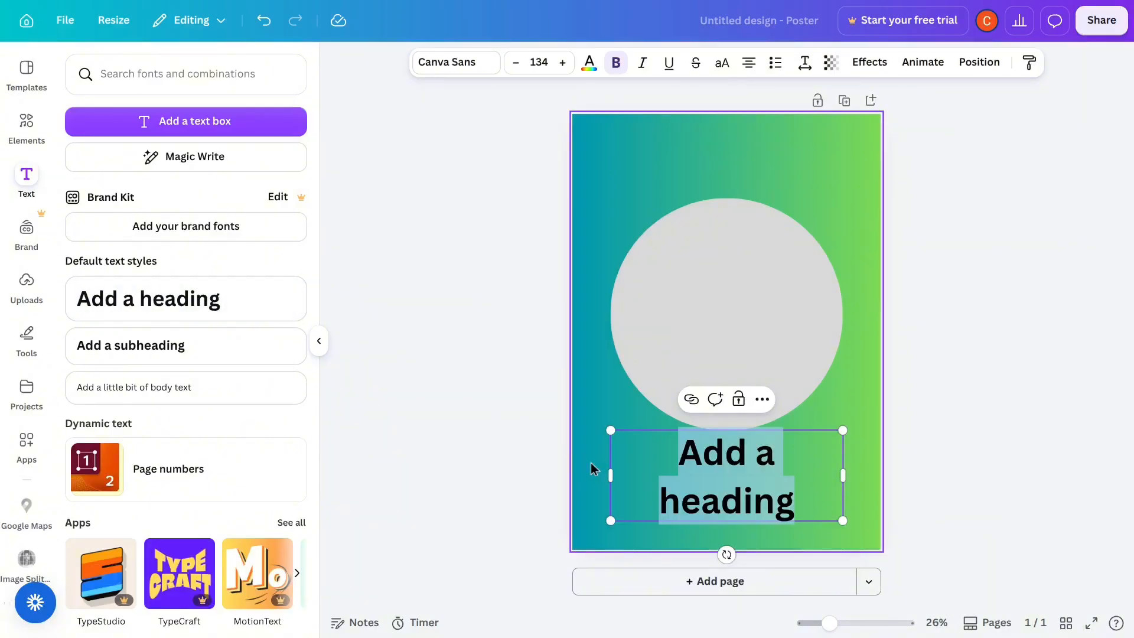
{"action": "type", "text": "Get"}
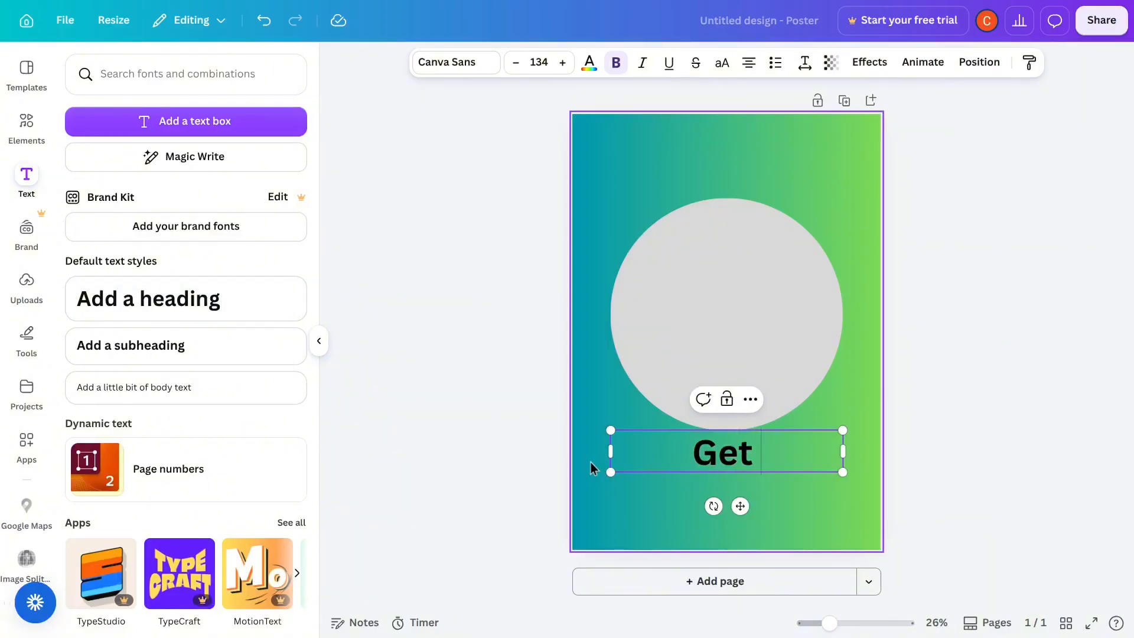
{"action": "type", "text": " 25"}
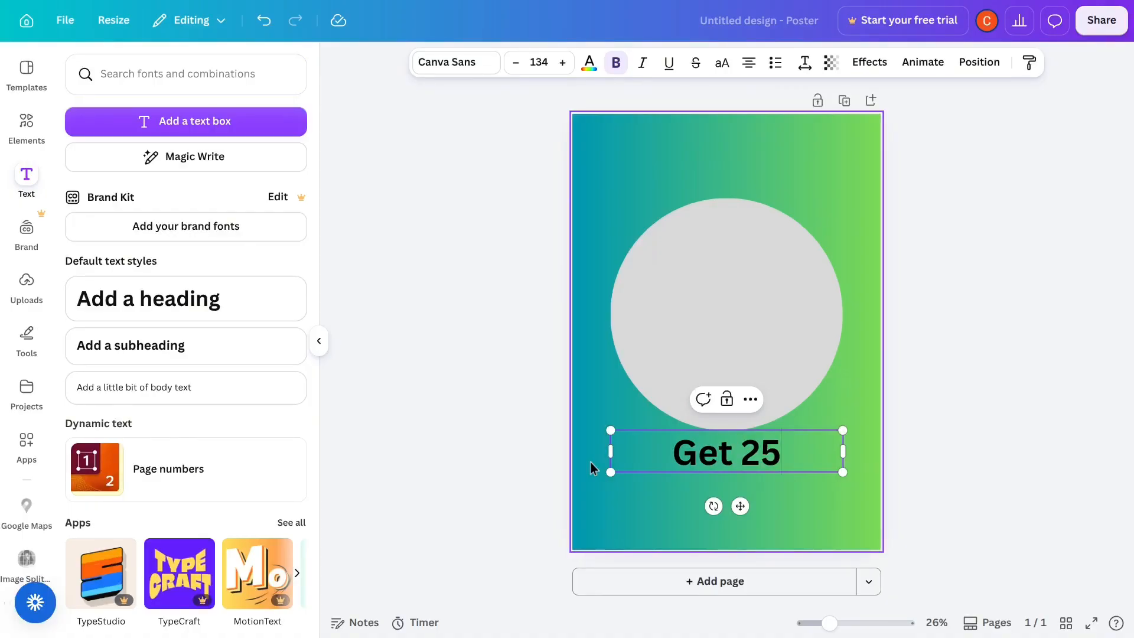
{"action": "type", "text": "%"}
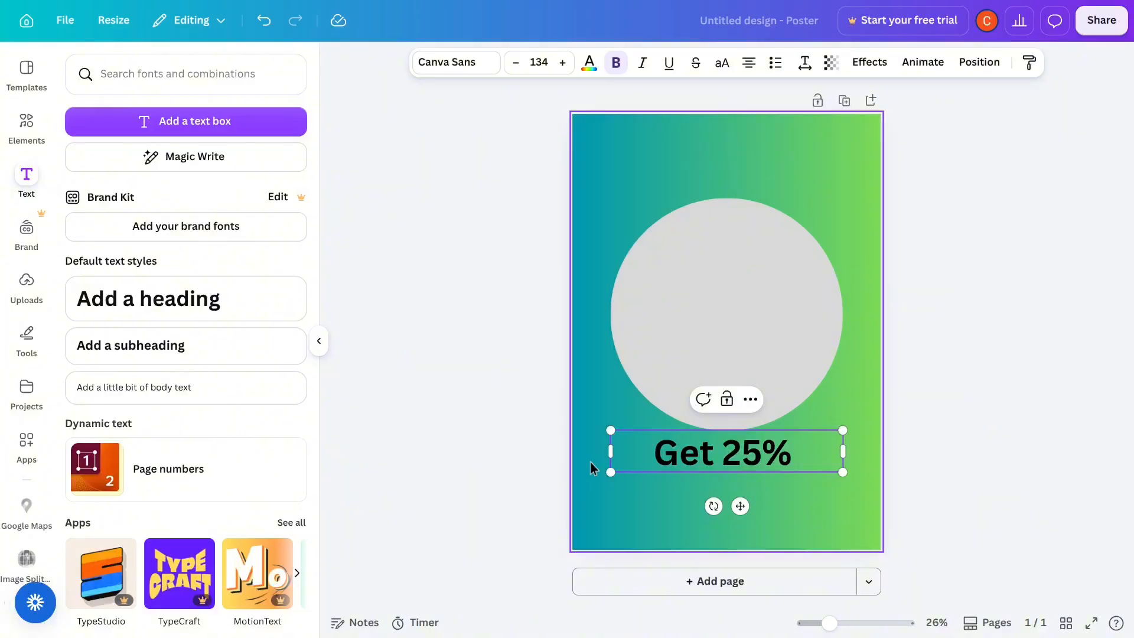
{"action": "type", "text": " off"}
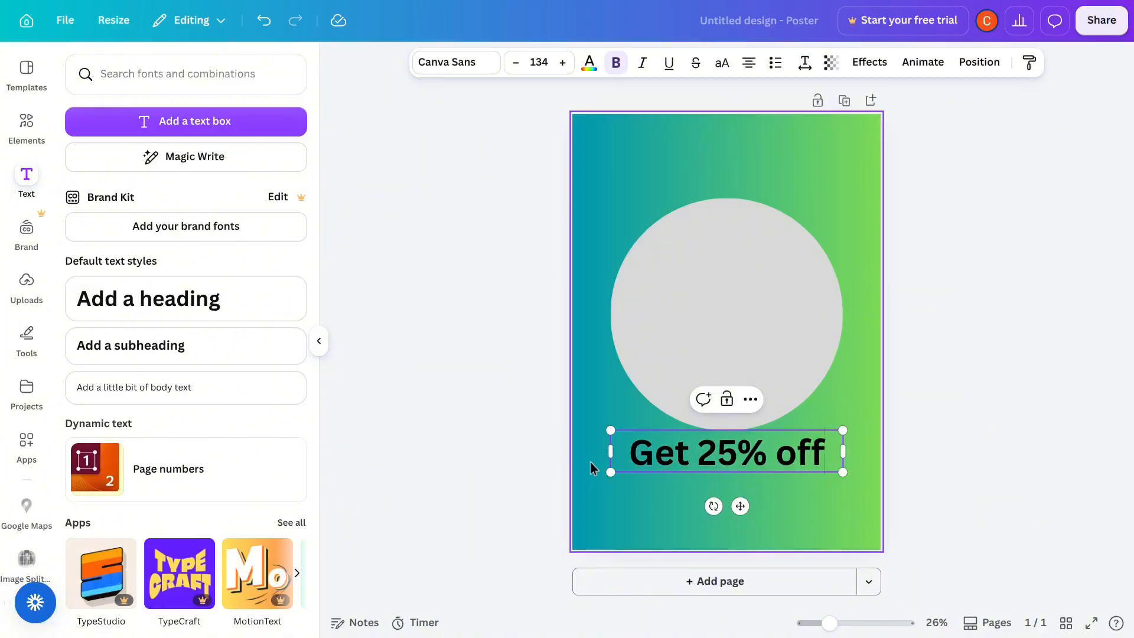
{"action": "type", "text": " now"}
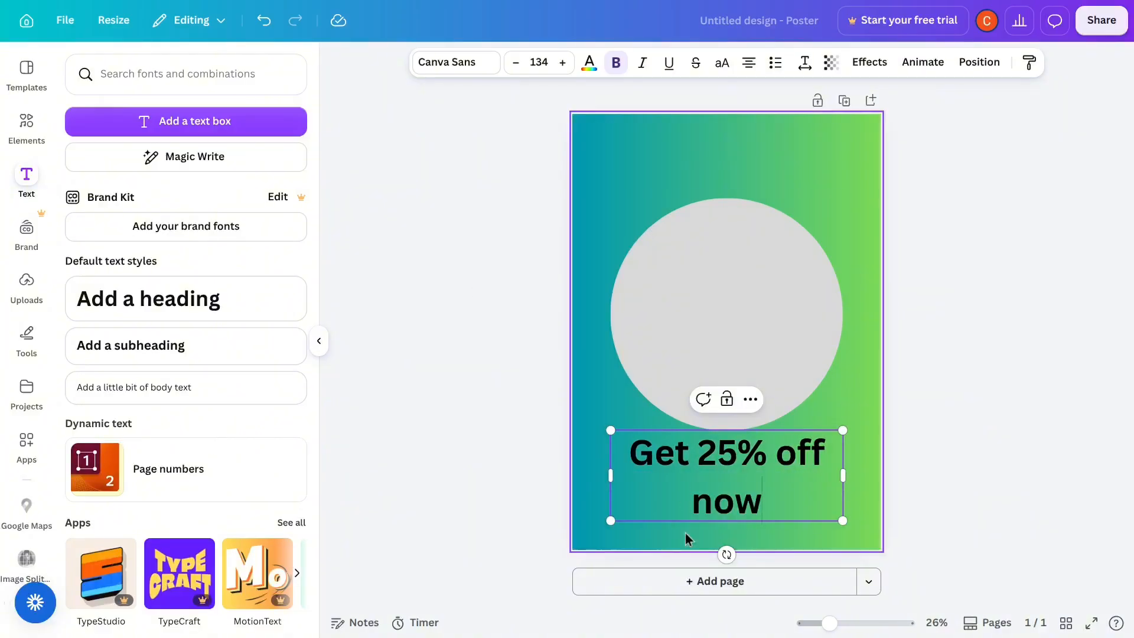
{"action": "double_click", "coordinate": [752, 453]}
{"action": "left_click", "coordinate": [841, 392]}
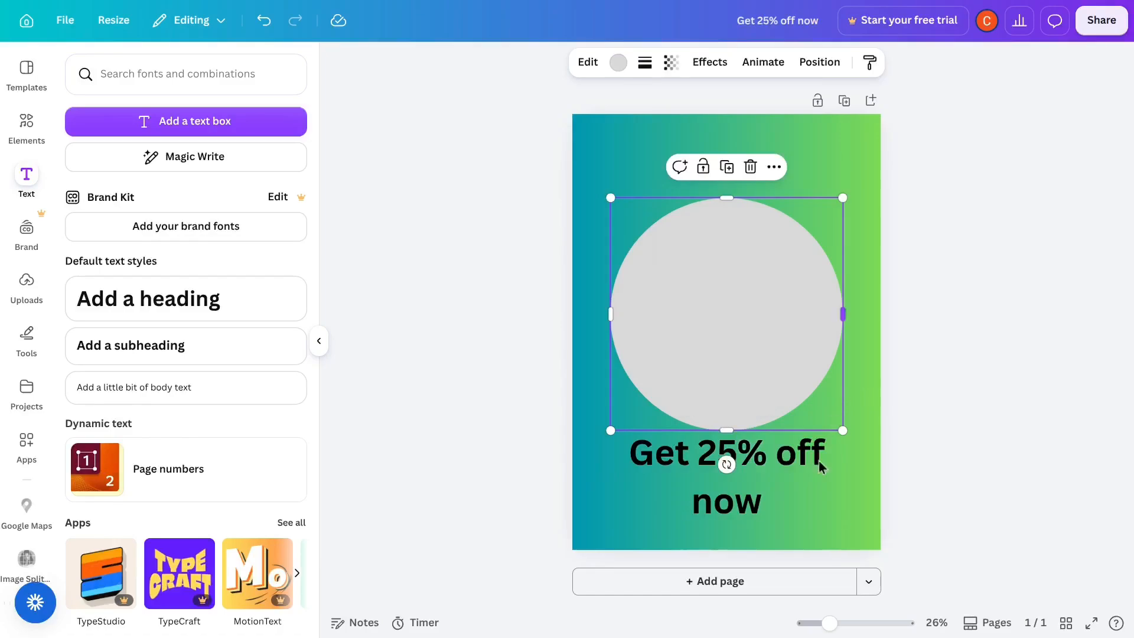
Step: Move the "Get 25% off now" heading up onto the middle of the grey circle
{"action": "left_click", "coordinate": [756, 486]}
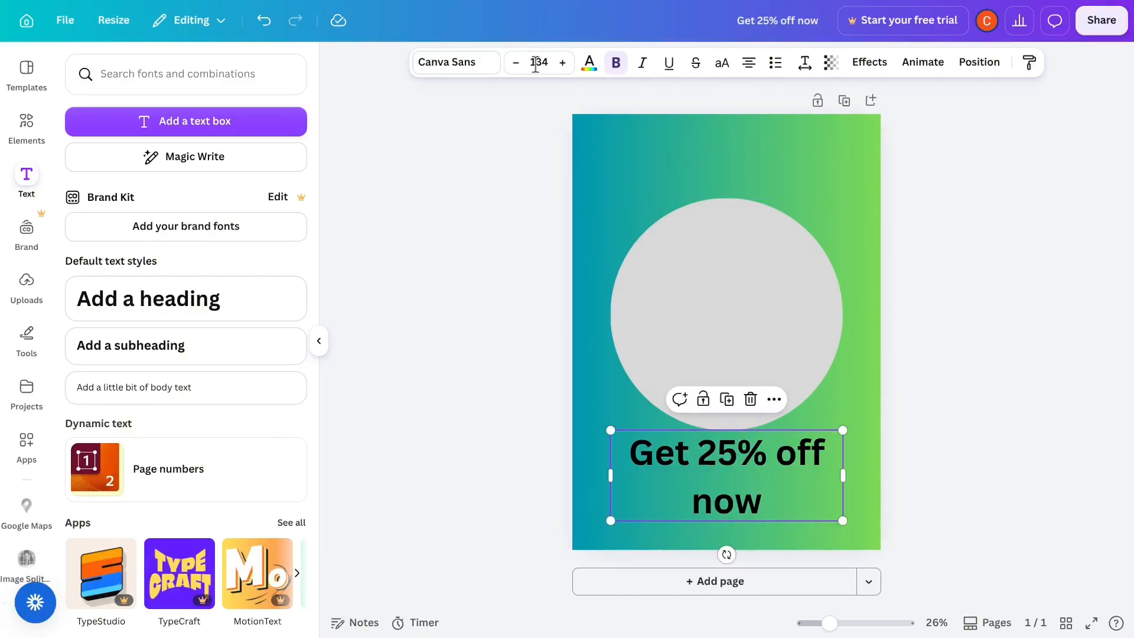
{"action": "left_click_drag", "start_coordinate": [696, 495], "coordinate": [707, 347]}
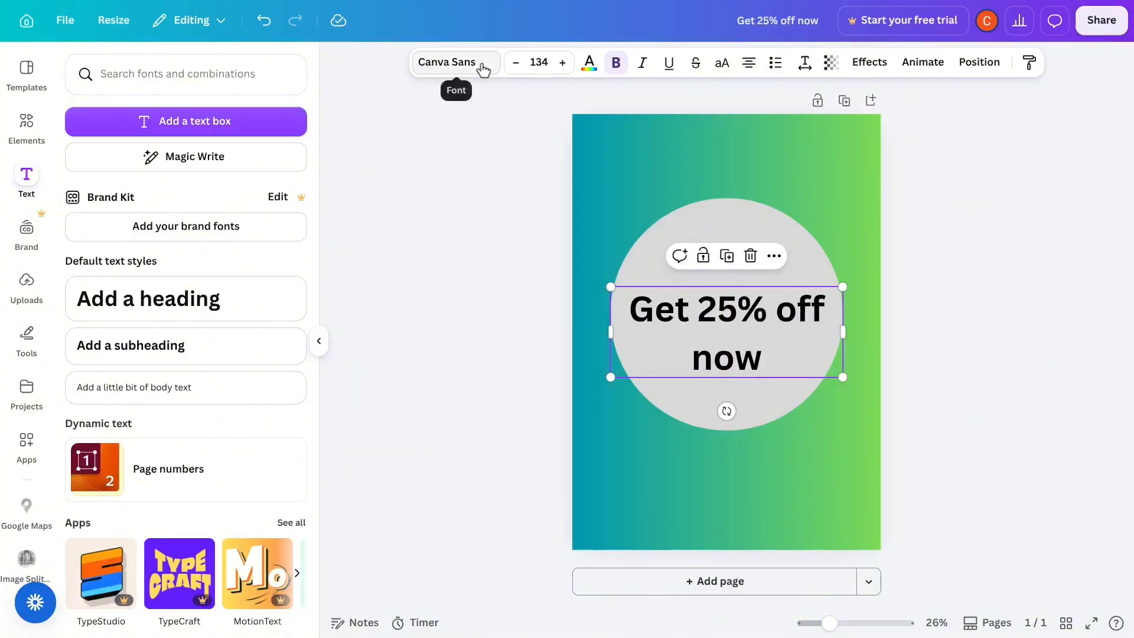
Step: Try the Bricolage Grotesque and Archivo Black fonts on the whole heading text
{"action": "left_click_drag", "start_coordinate": [737, 316], "coordinate": [627, 310]}
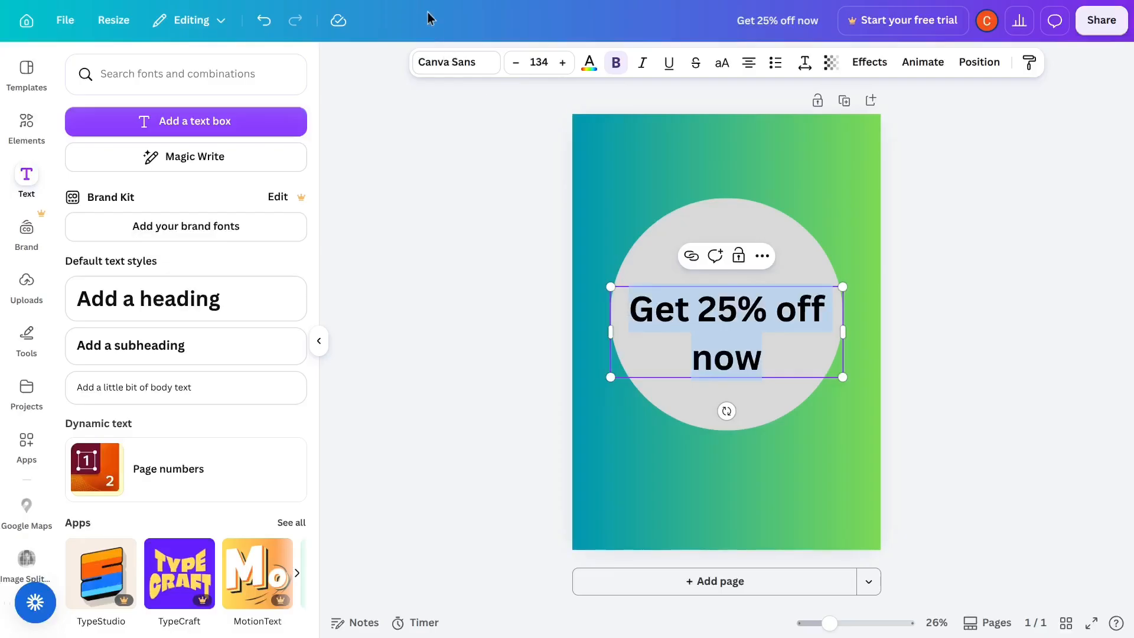
{"action": "left_click", "coordinate": [434, 61]}
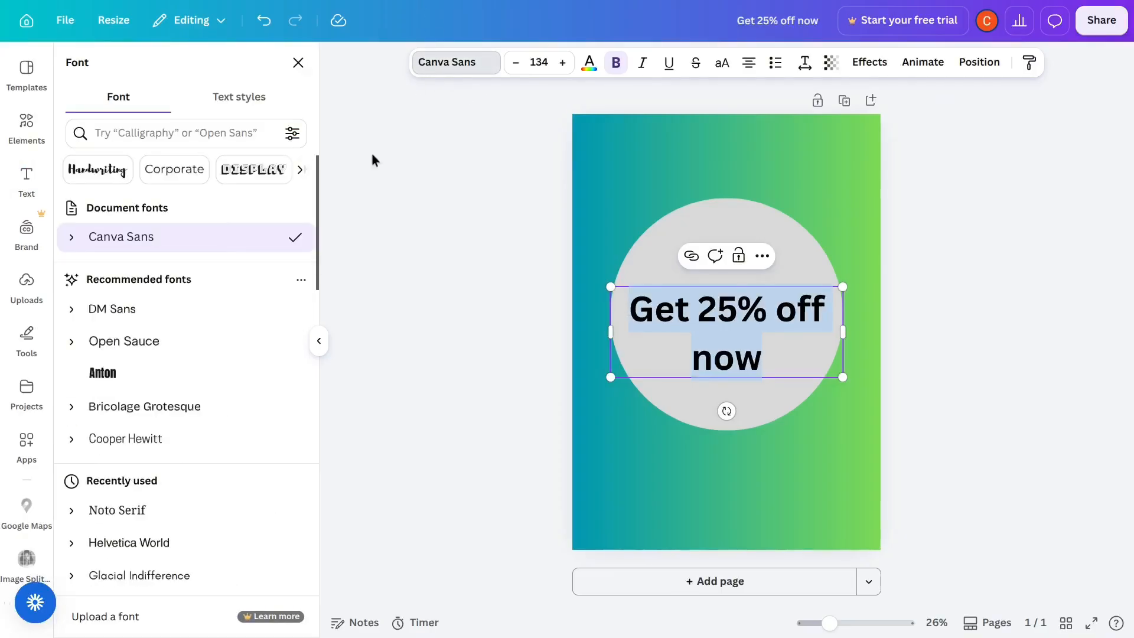
{"action": "left_click", "coordinate": [188, 409]}
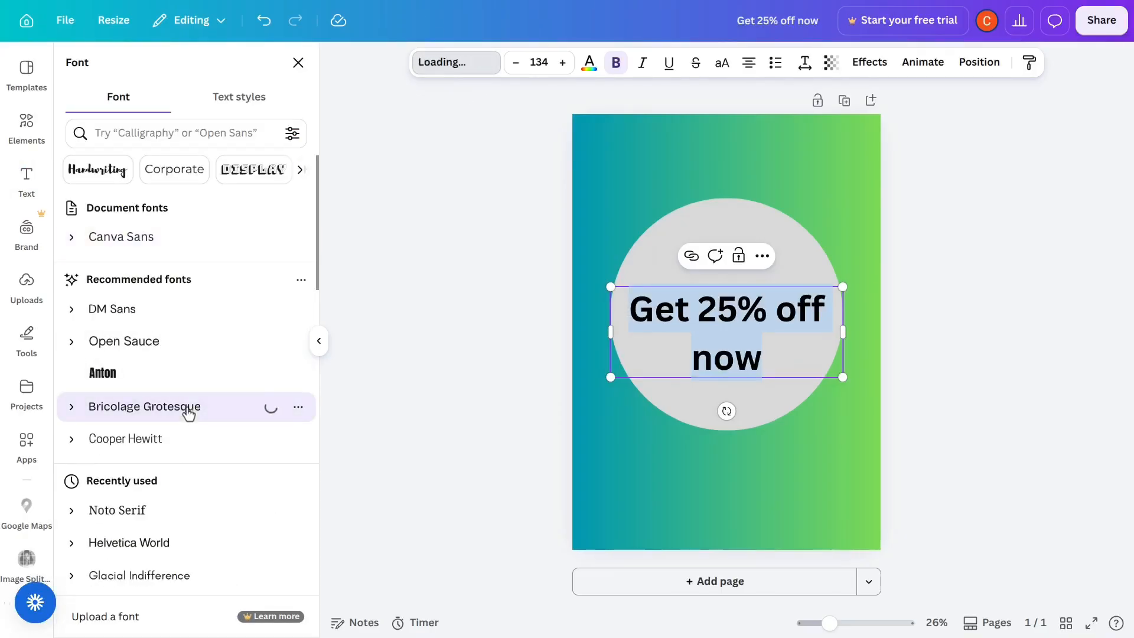
{"action": "scroll", "coordinate": [207, 399], "scroll_direction": "down", "scroll_amount": 3}
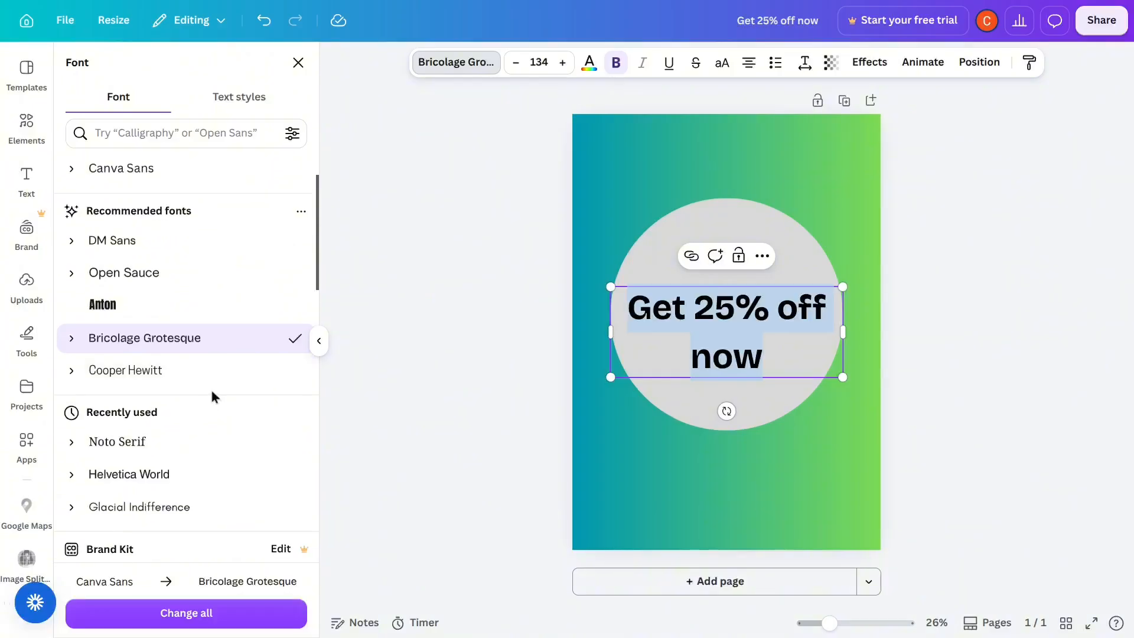
{"action": "scroll", "coordinate": [177, 449], "scroll_direction": "down", "scroll_amount": 6}
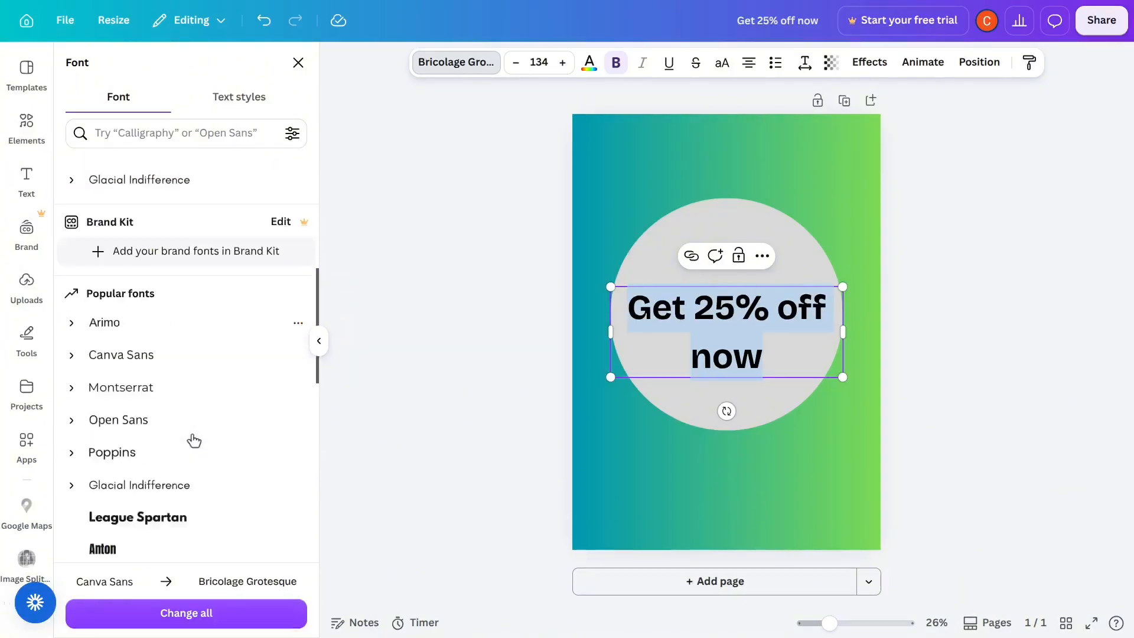
{"action": "scroll", "coordinate": [205, 434], "scroll_direction": "down", "scroll_amount": 2}
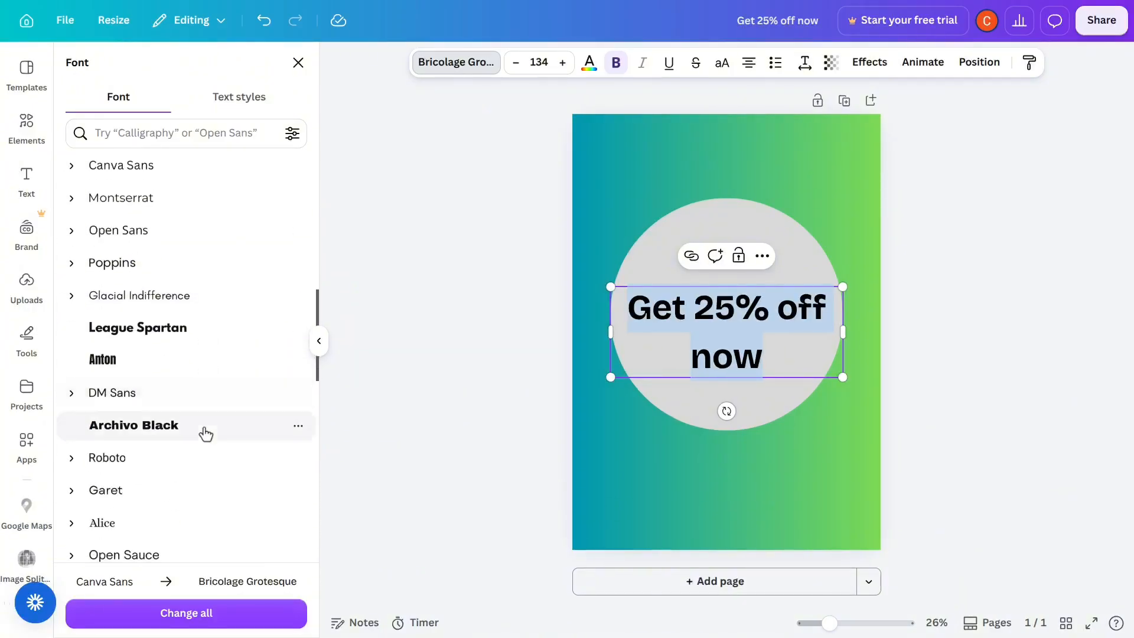
{"action": "left_click", "coordinate": [158, 426]}
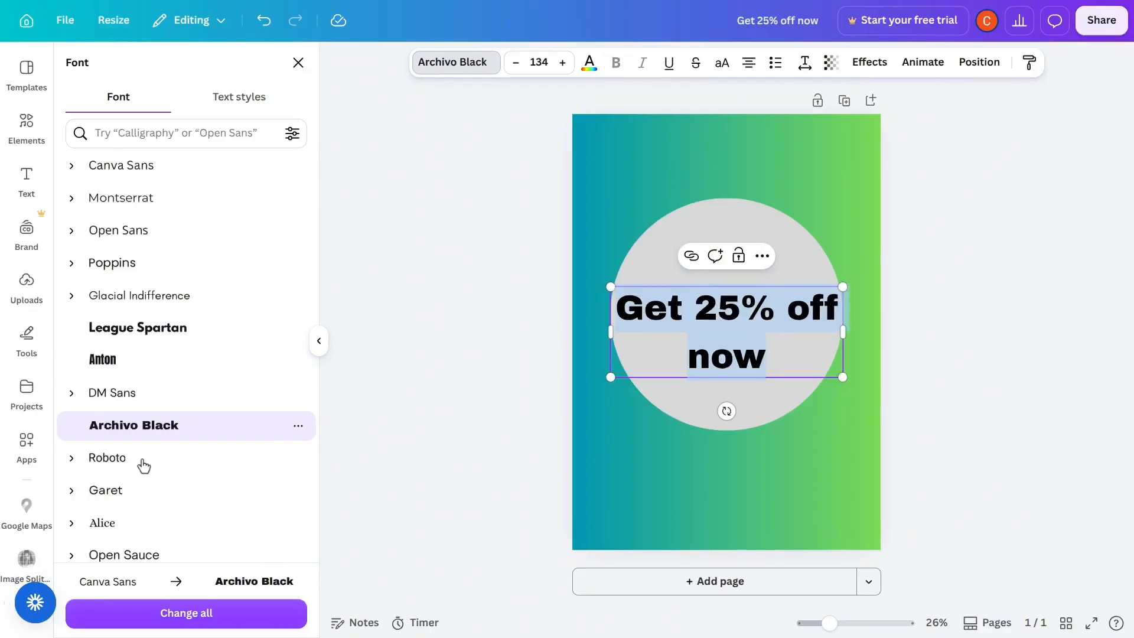
Step: Set the heading's font to Glacial Indifference and make the text bold
{"action": "left_click", "coordinate": [132, 307]}
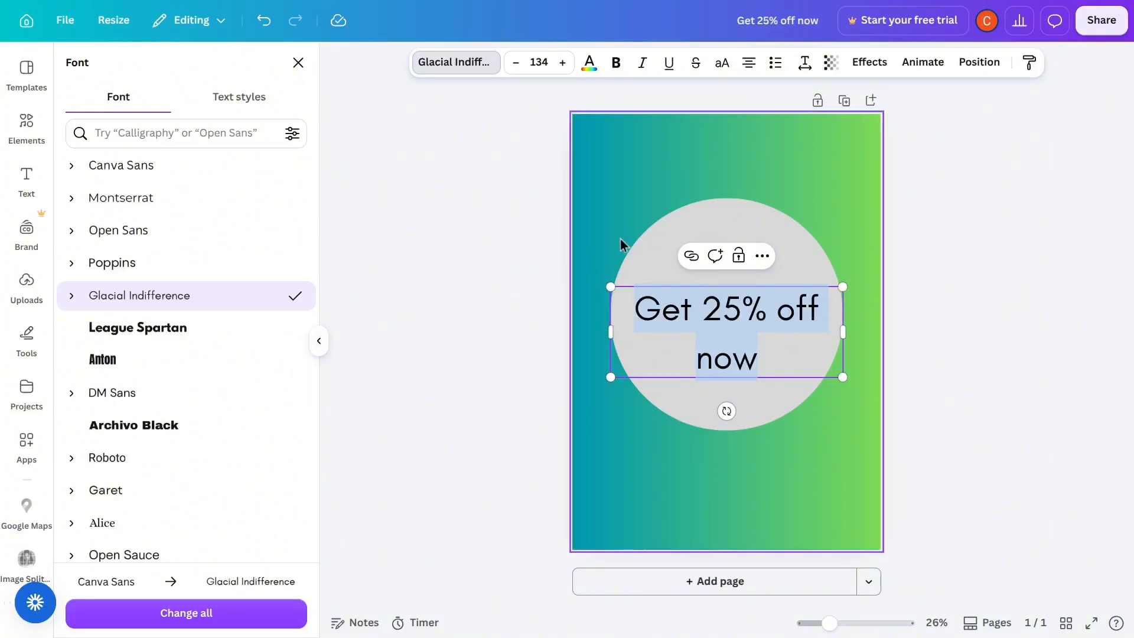
{"action": "left_click", "coordinate": [829, 148]}
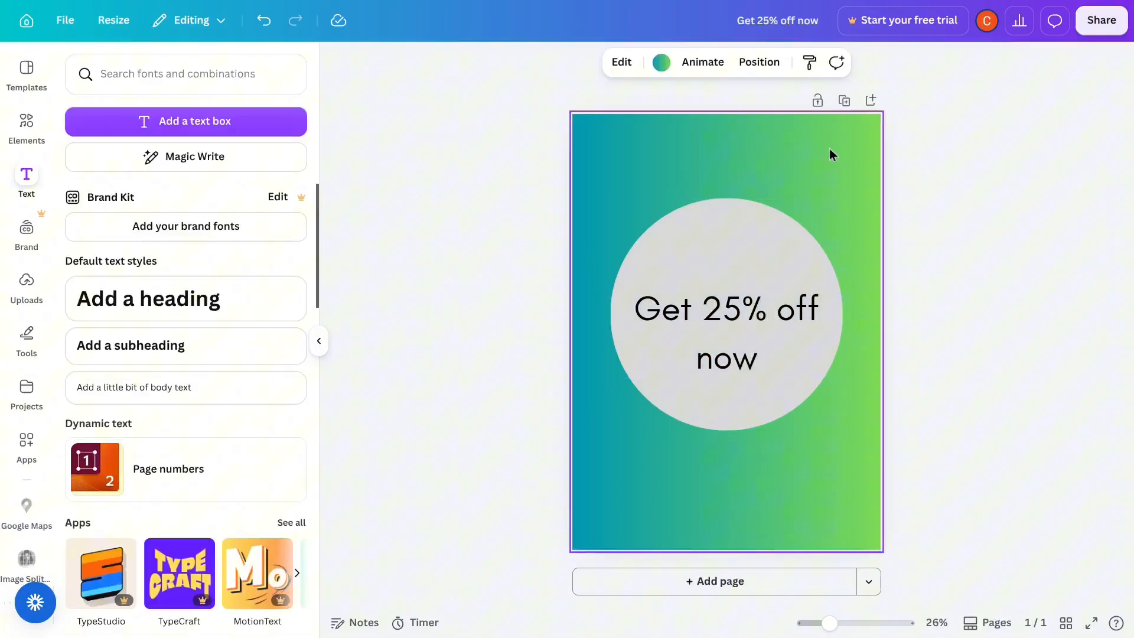
{"action": "left_click", "coordinate": [719, 332]}
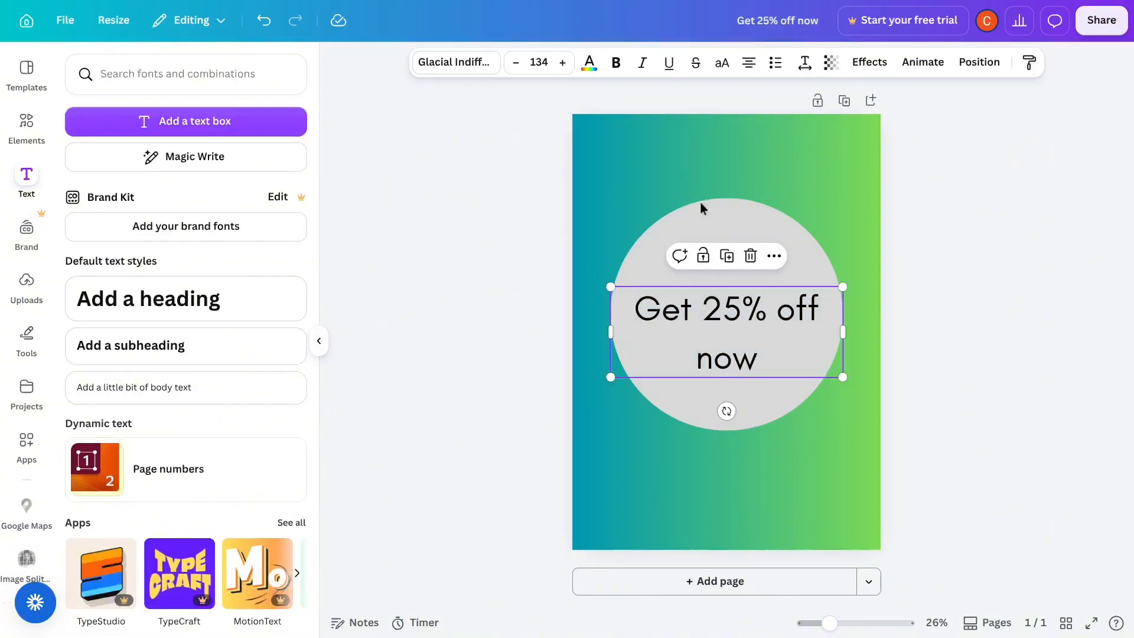
{"action": "left_click", "coordinate": [617, 61]}
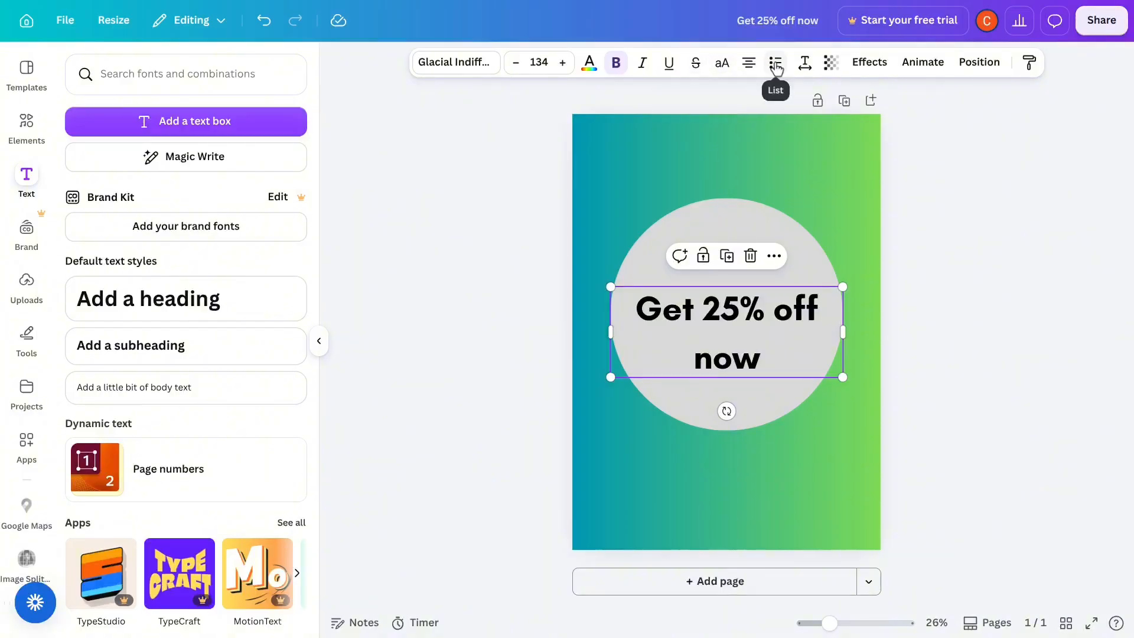
Step: Reduce the heading's line spacing to 1.12 and close the spacing settings
{"action": "left_click", "coordinate": [805, 62]}
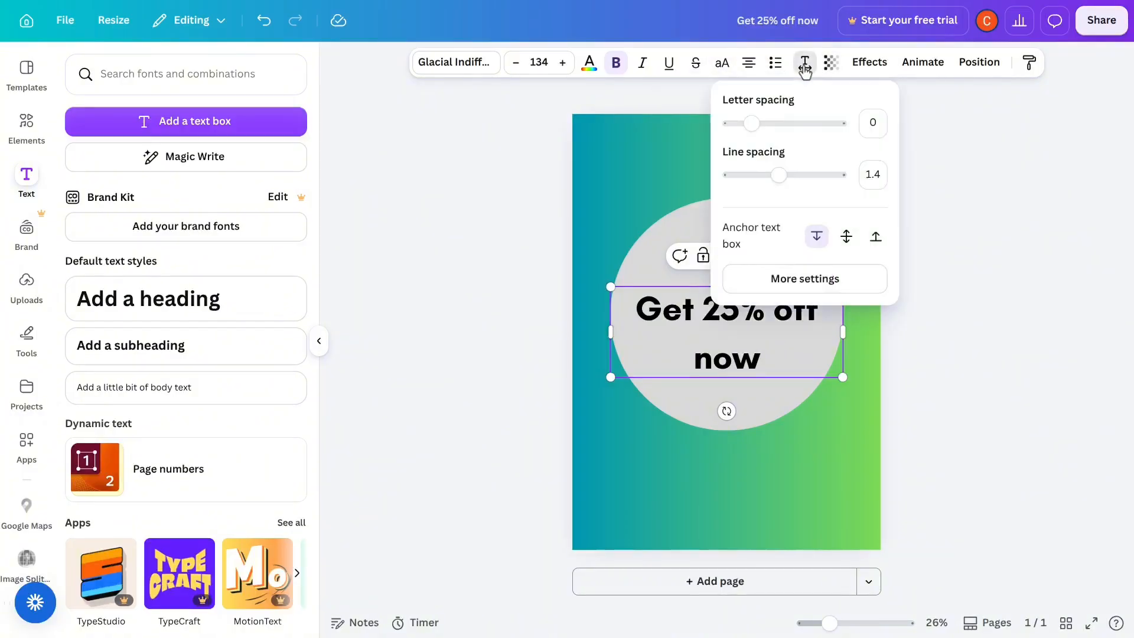
{"action": "left_click_drag", "start_coordinate": [788, 185], "coordinate": [766, 194]}
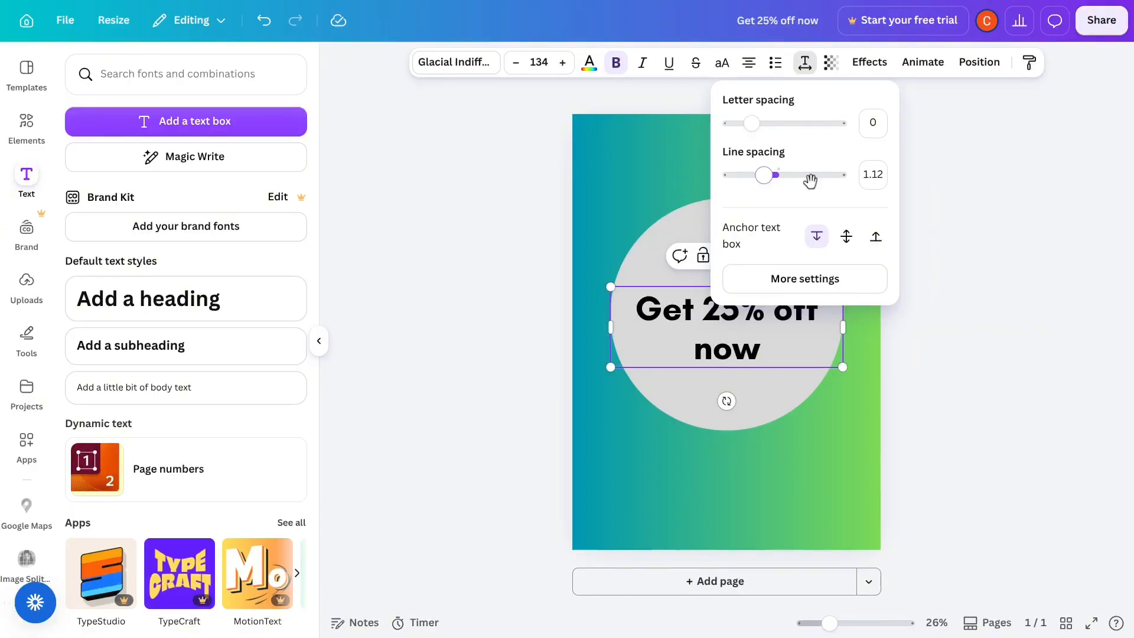
{"action": "left_click", "coordinate": [943, 158]}
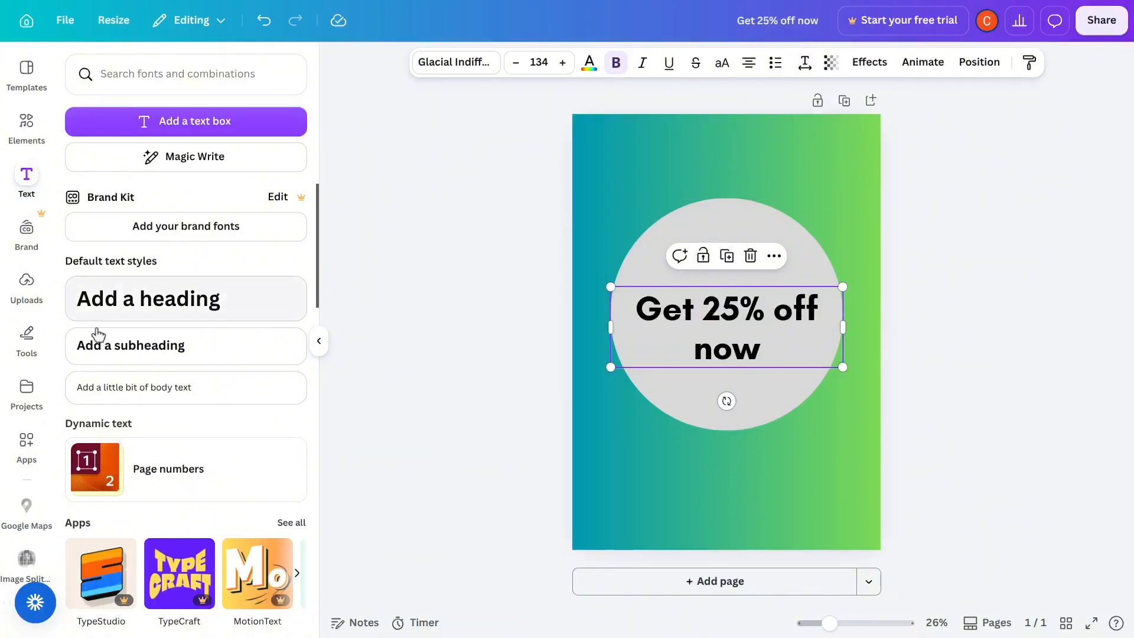
Step: Apply the Cosmic text effect to the heading
{"action": "left_click", "coordinate": [873, 65]}
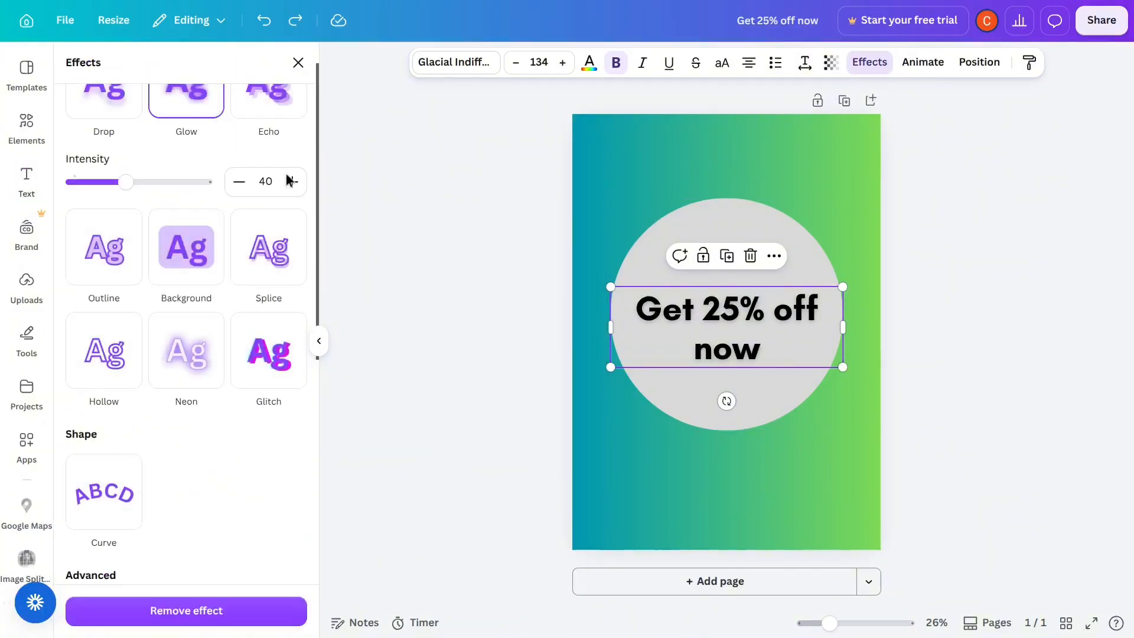
{"action": "scroll", "coordinate": [224, 296], "scroll_direction": "down", "scroll_amount": 10}
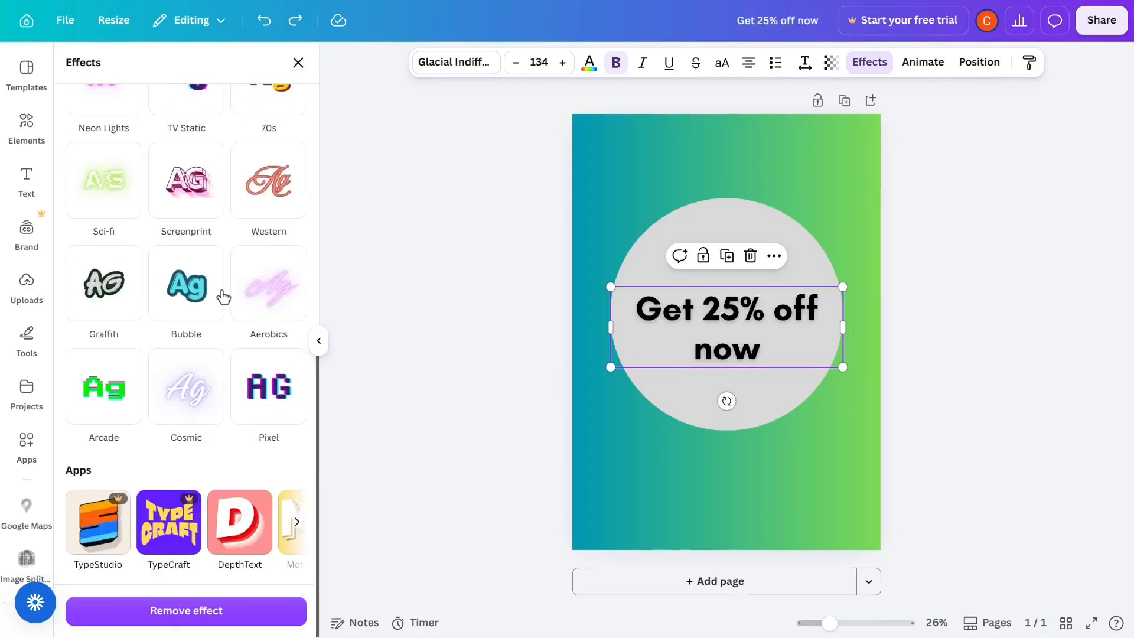
{"action": "left_click", "coordinate": [199, 385]}
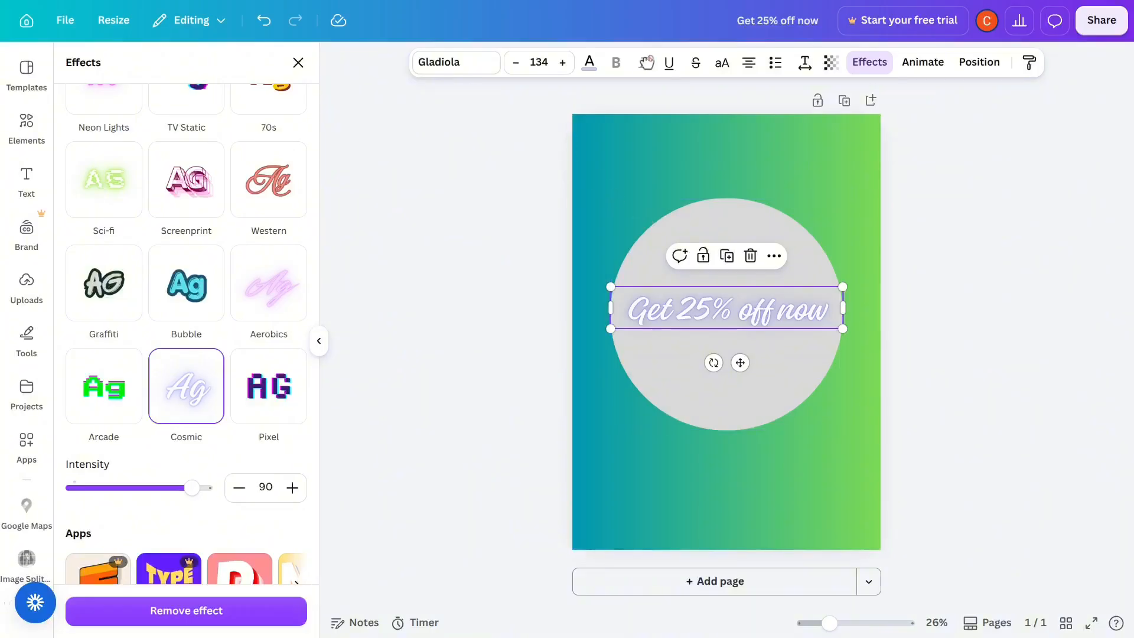
Step: Try several default greys and greens as the heading's colour, settle on black, and collapse the colour choices
{"action": "left_click", "coordinate": [589, 66]}
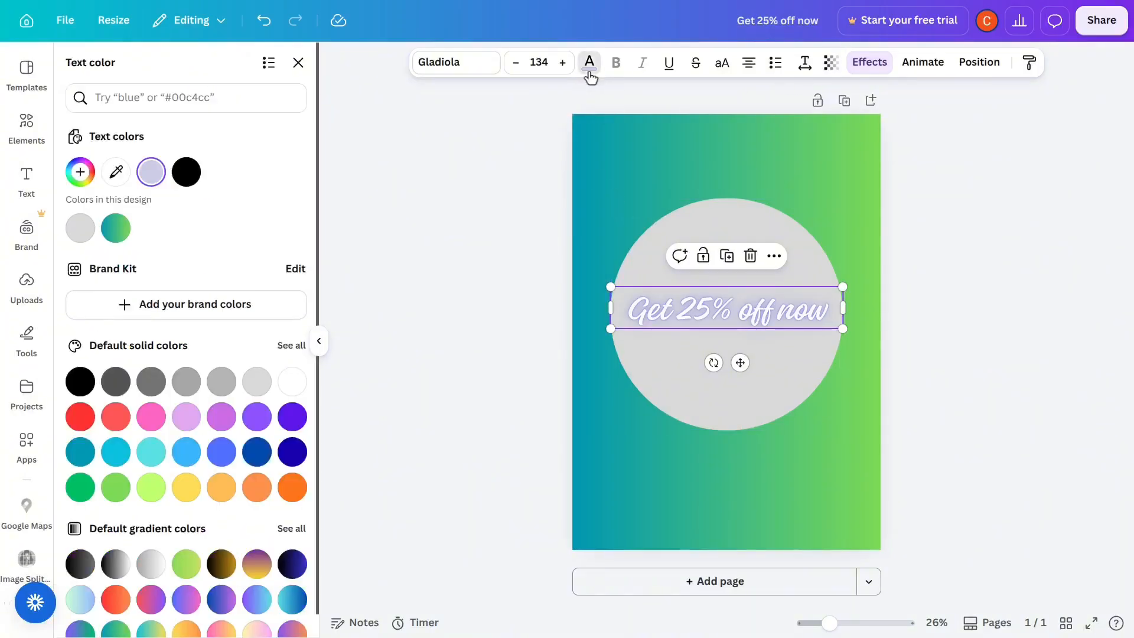
{"action": "left_click", "coordinate": [179, 171]}
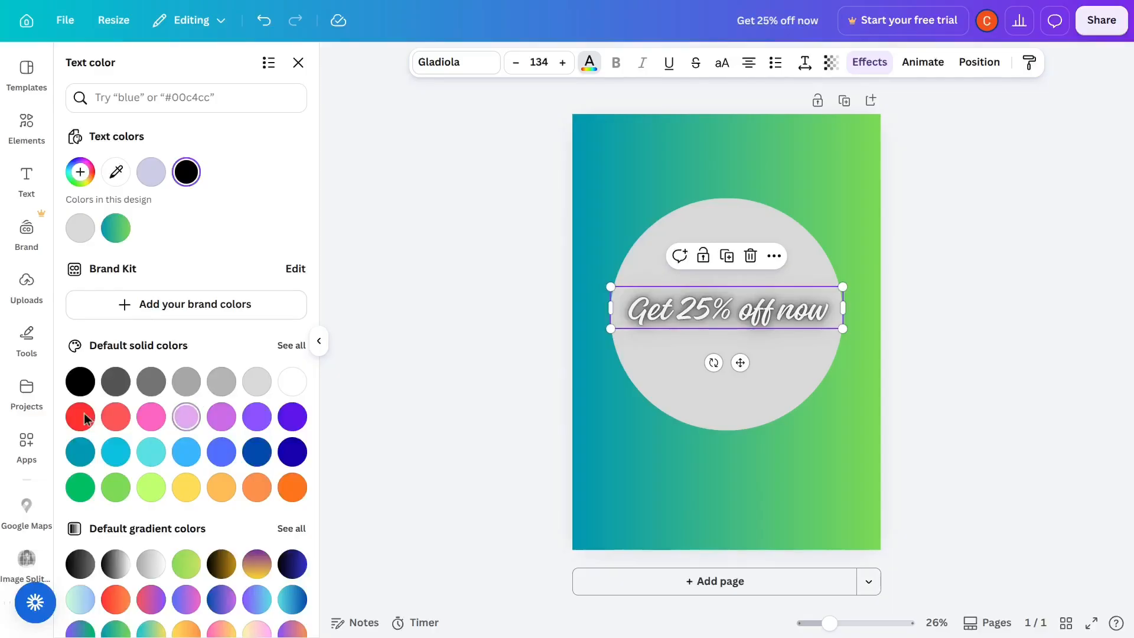
{"action": "left_click", "coordinate": [292, 381]}
{"action": "left_click", "coordinate": [219, 383]}
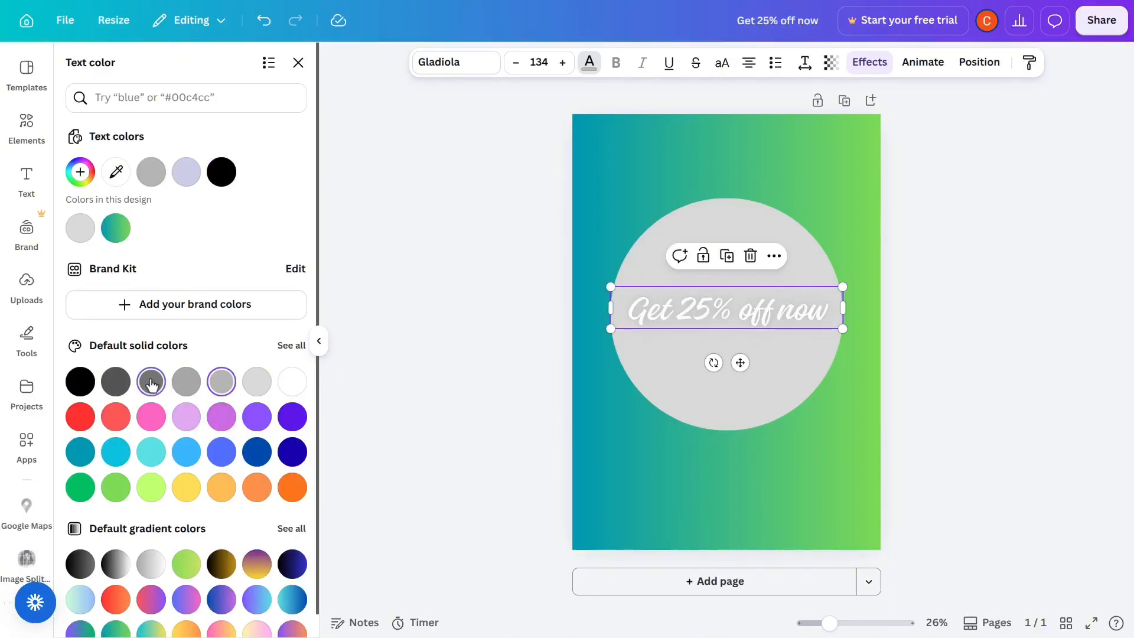
{"action": "left_click", "coordinate": [152, 385]}
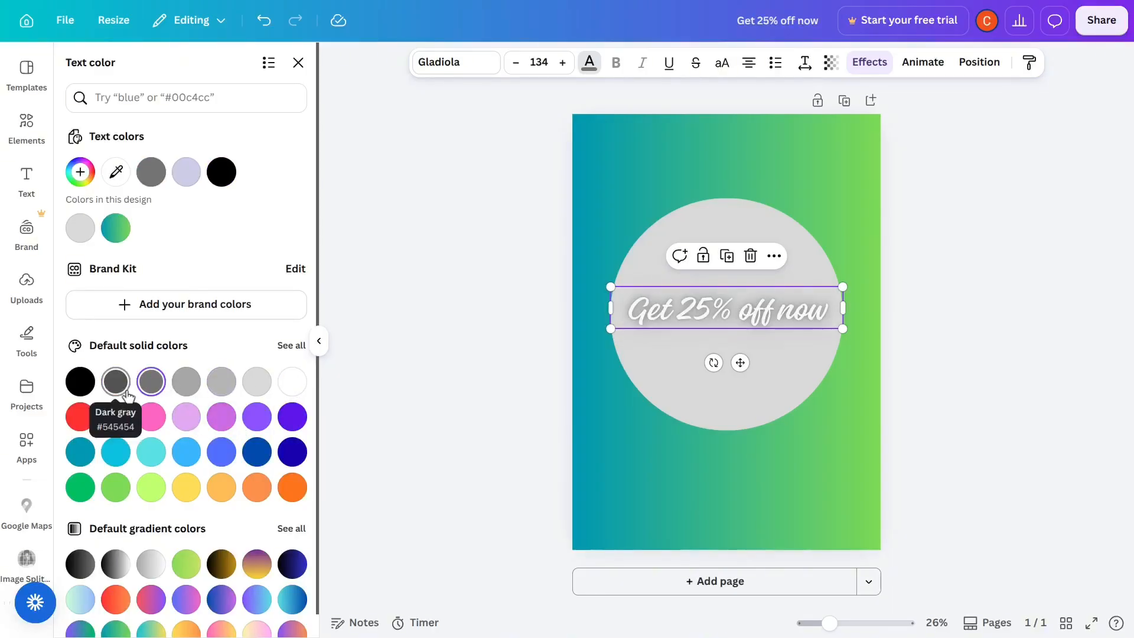
{"action": "left_click", "coordinate": [107, 491]}
{"action": "left_click", "coordinate": [81, 490]}
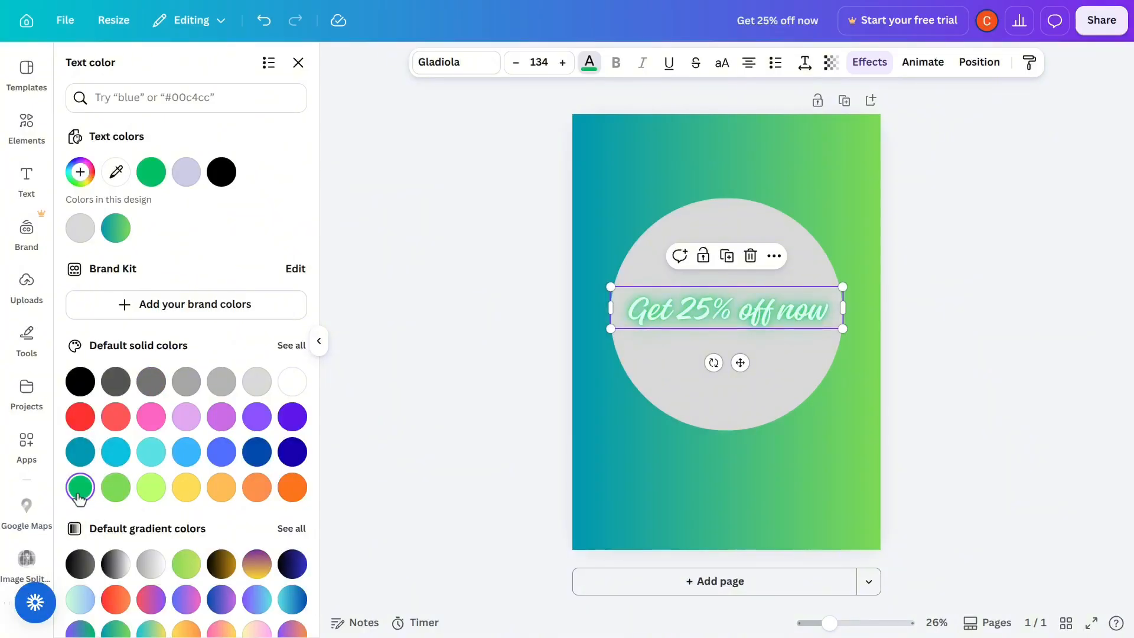
{"action": "left_click", "coordinate": [75, 374]}
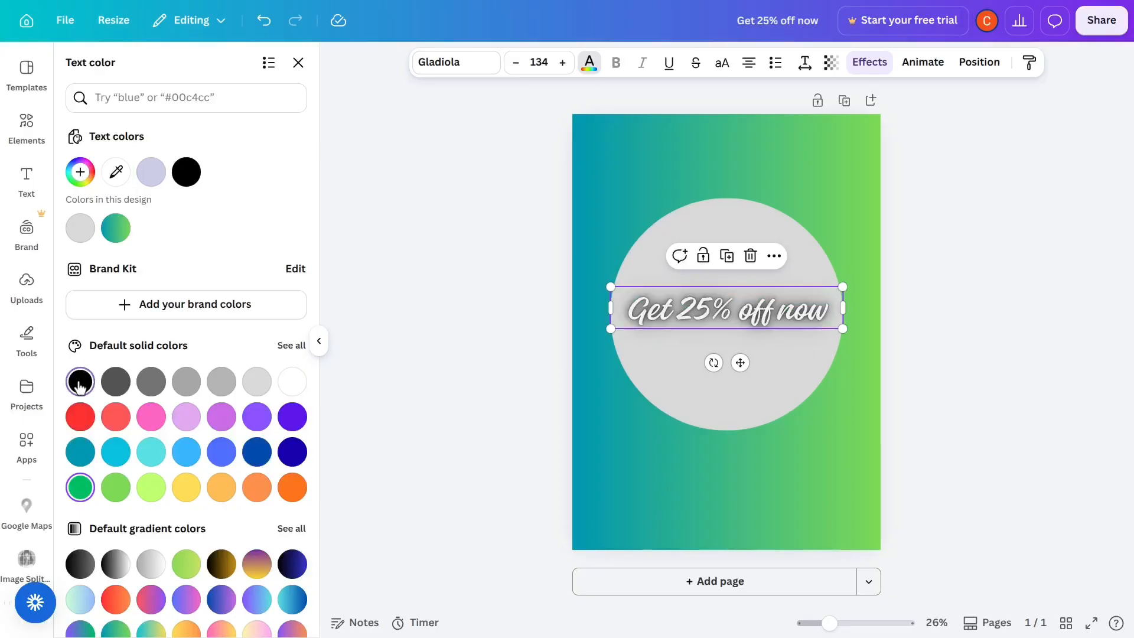
{"action": "left_click", "coordinate": [319, 343]}
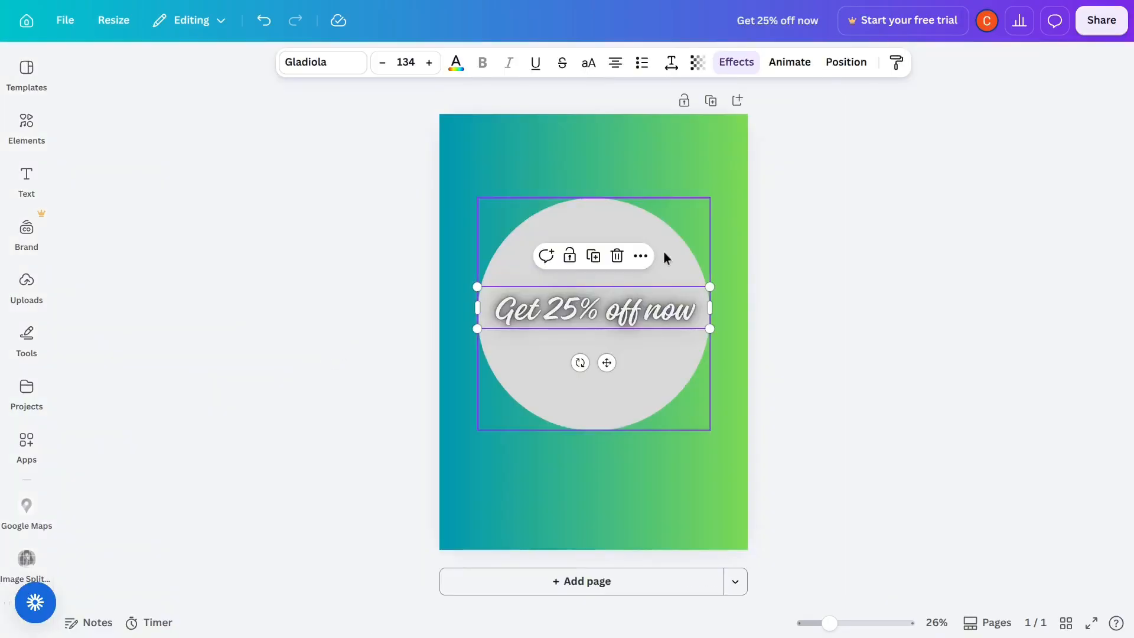
{"action": "left_click", "coordinate": [730, 200]}
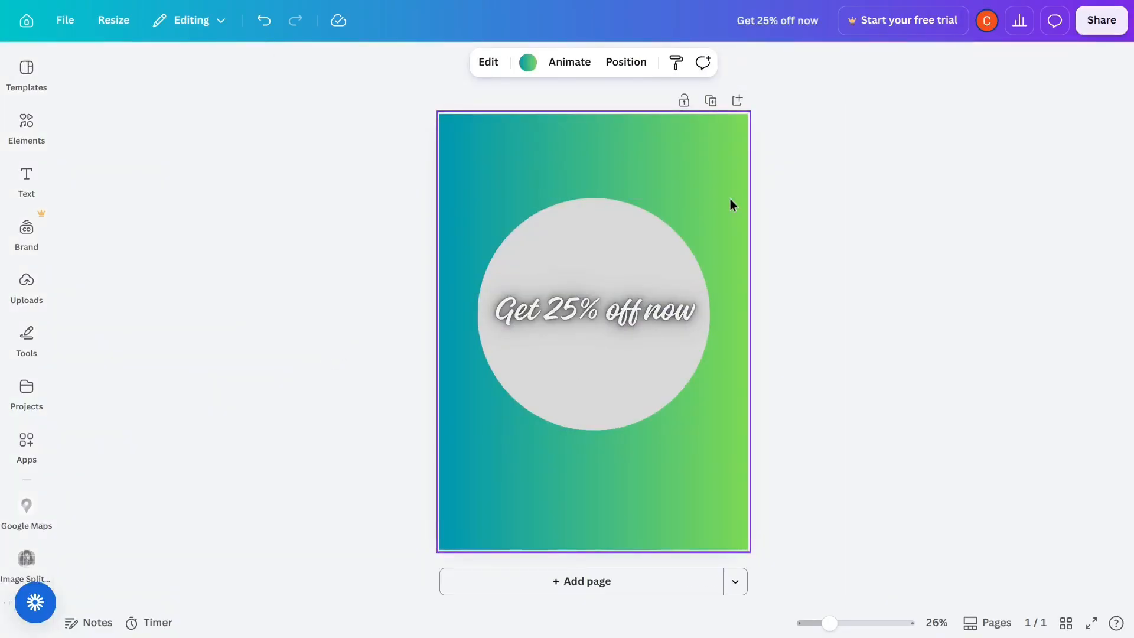
Step: Shrink the circle slightly to just over 70% of the page width, and centre it horizontally behind the heading
{"action": "left_click", "coordinate": [28, 177]}
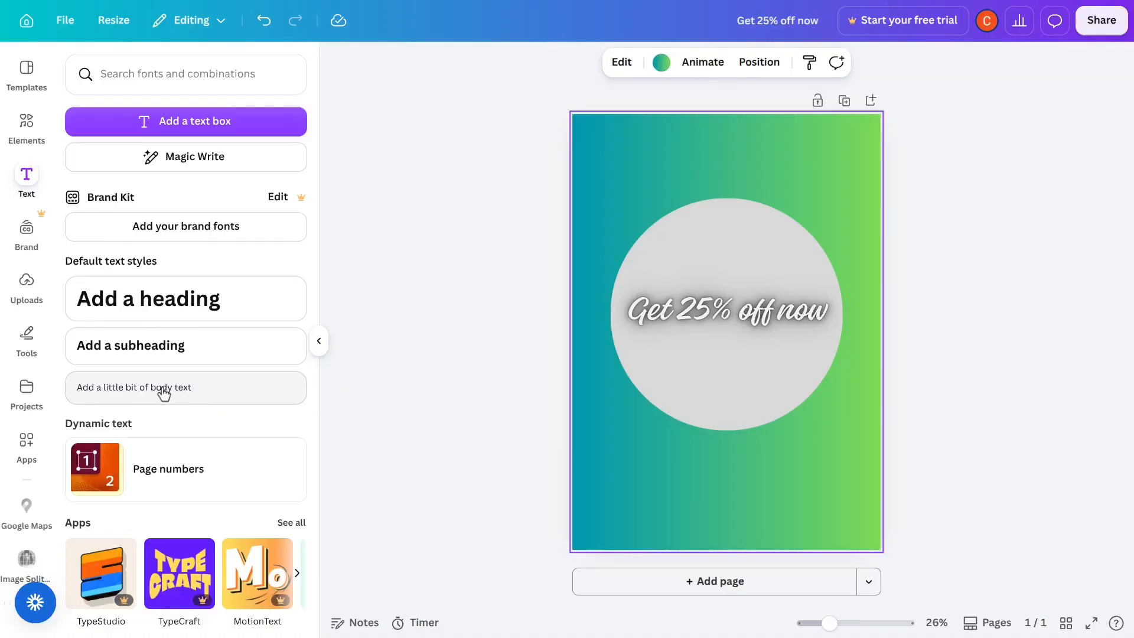
{"action": "left_click", "coordinate": [737, 392]}
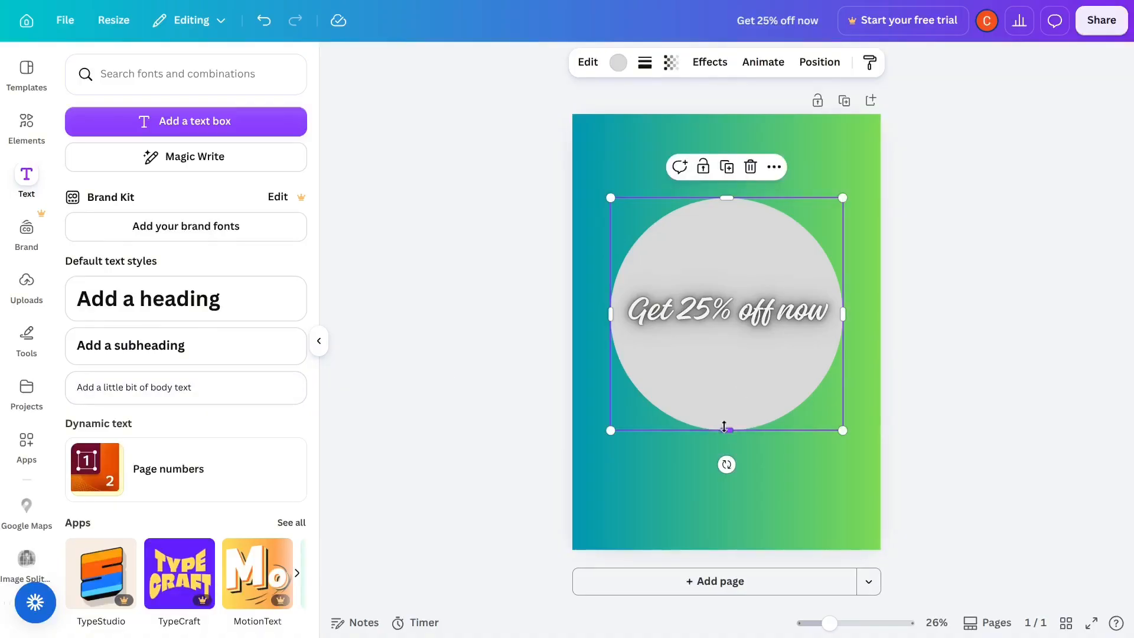
{"action": "mouse_move", "coordinate": [726, 426]}
{"action": "left_mouse_down"}
{"action": "mouse_move", "coordinate": [724, 402]}
{"action": "mouse_move", "coordinate": [726, 424]}
{"action": "left_mouse_up"}
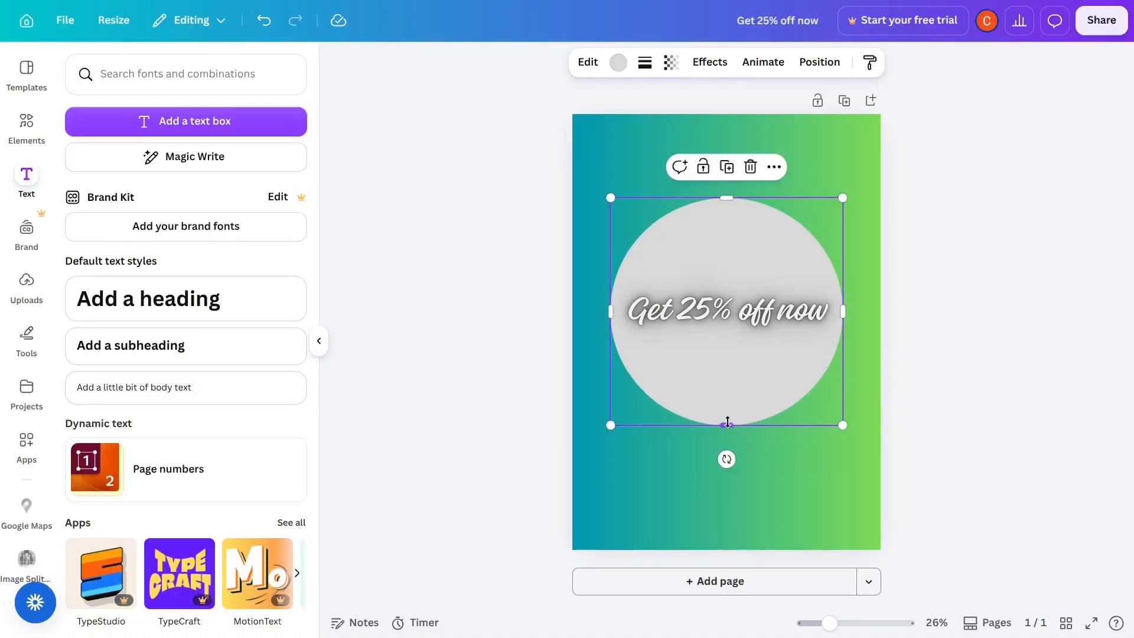
{"action": "left_click_drag", "start_coordinate": [843, 425], "coordinate": [833, 417]}
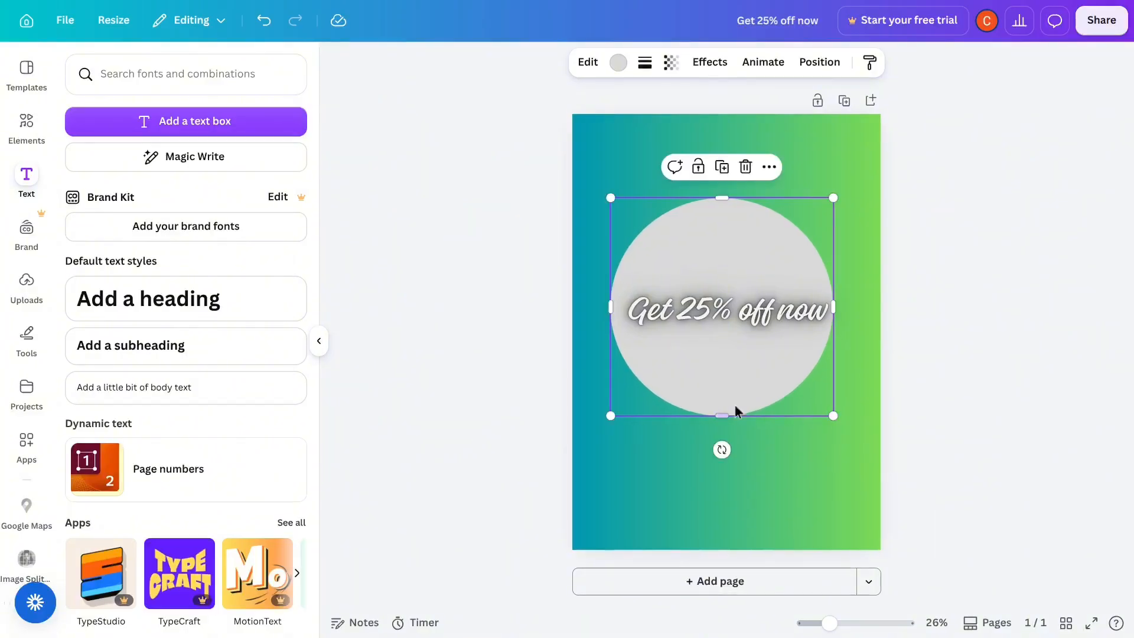
{"action": "left_click_drag", "start_coordinate": [736, 408], "coordinate": [719, 402]}
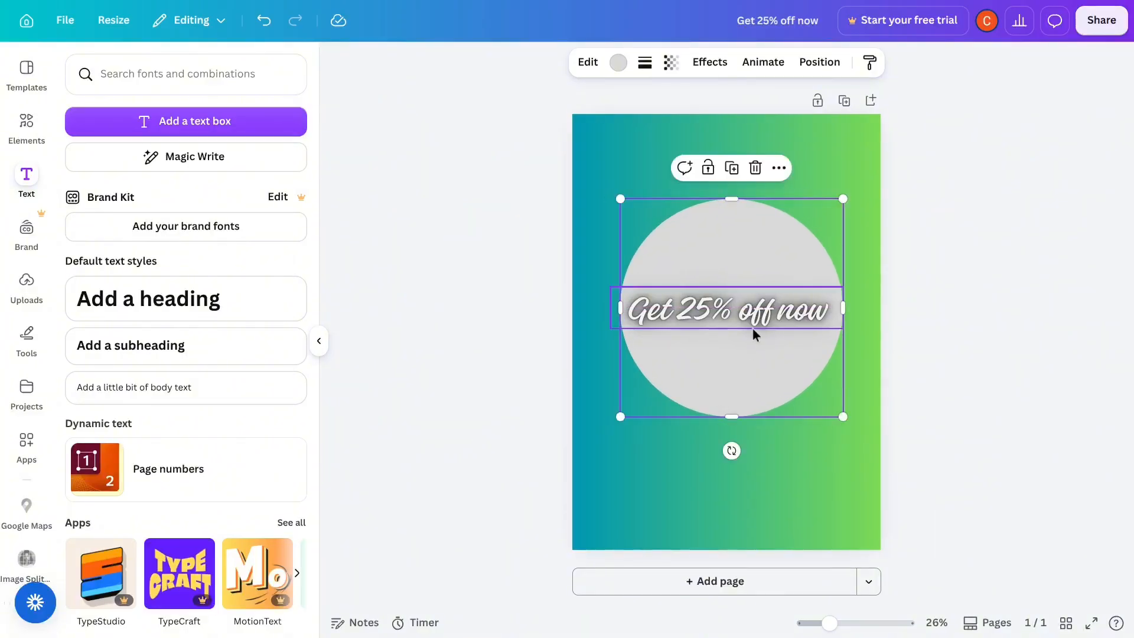
{"action": "left_click_drag", "start_coordinate": [765, 313], "coordinate": [758, 309]}
{"action": "left_click", "coordinate": [785, 494]}
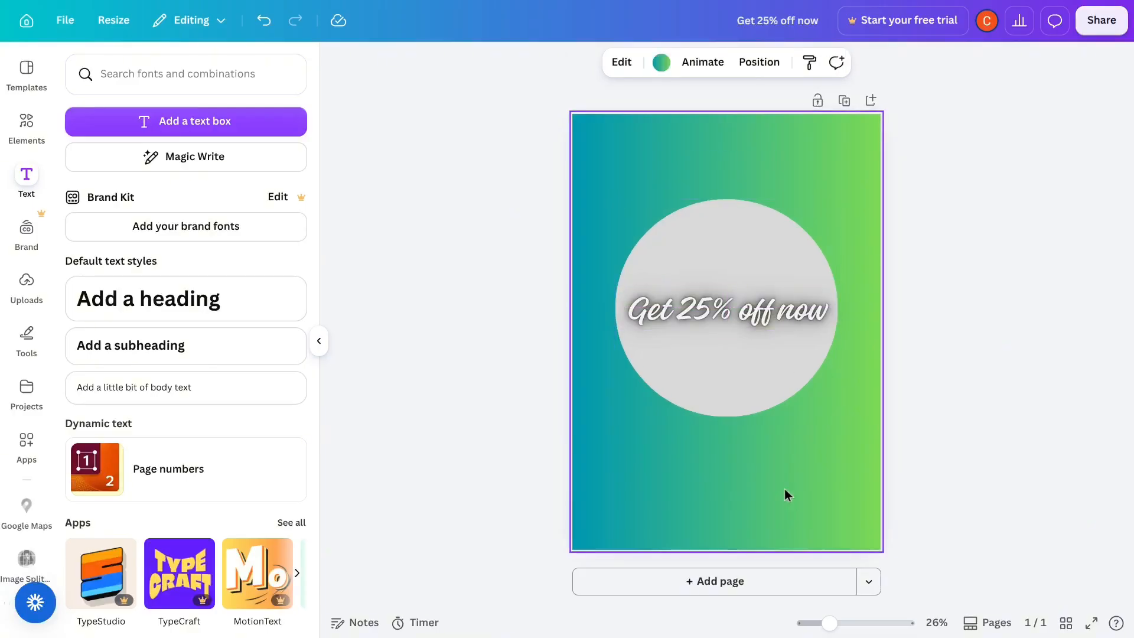
Step: Add a subheading to the poster with the text "Shopmaster.com"
{"action": "left_click", "coordinate": [155, 364]}
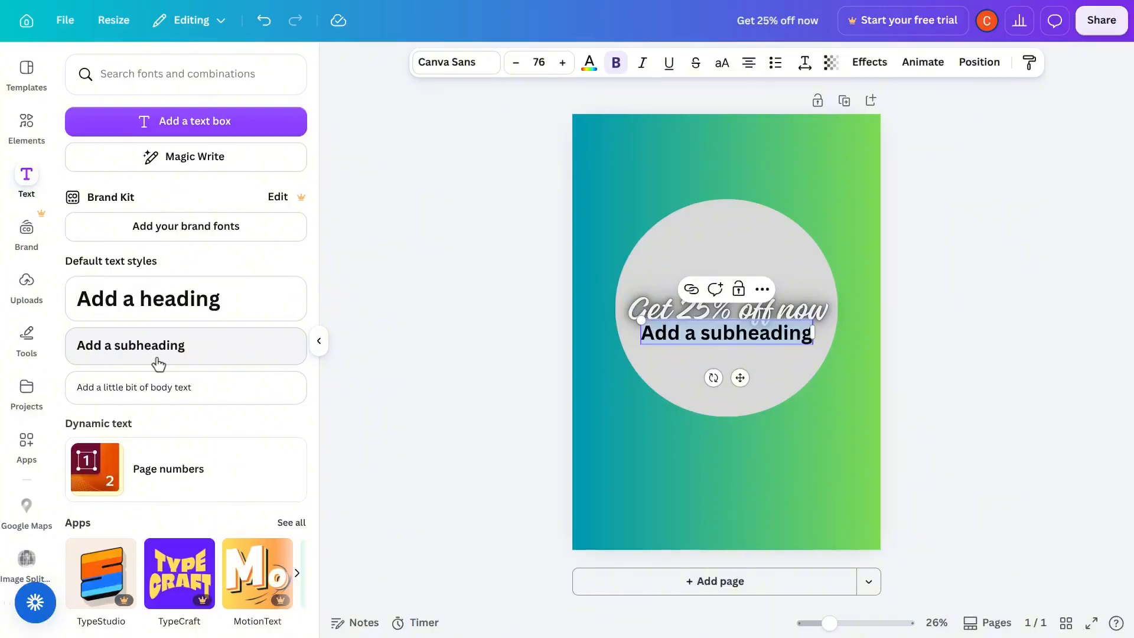
{"action": "type", "text": "Shi"}
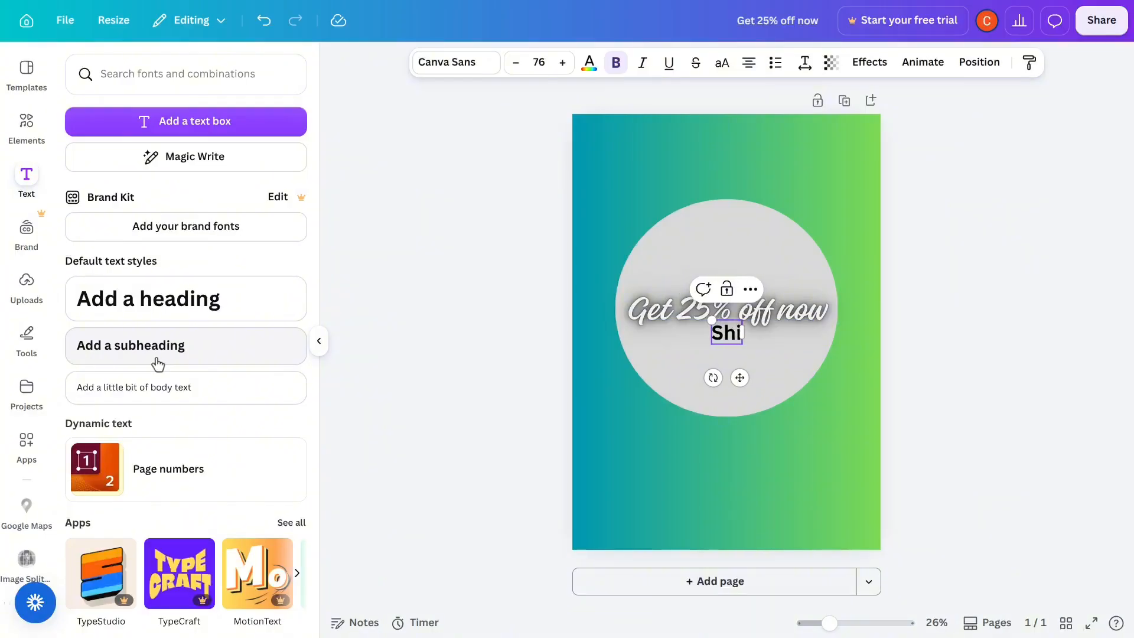
{"action": "key", "text": "BackSpace"}
{"action": "type", "text": "opmaste"}
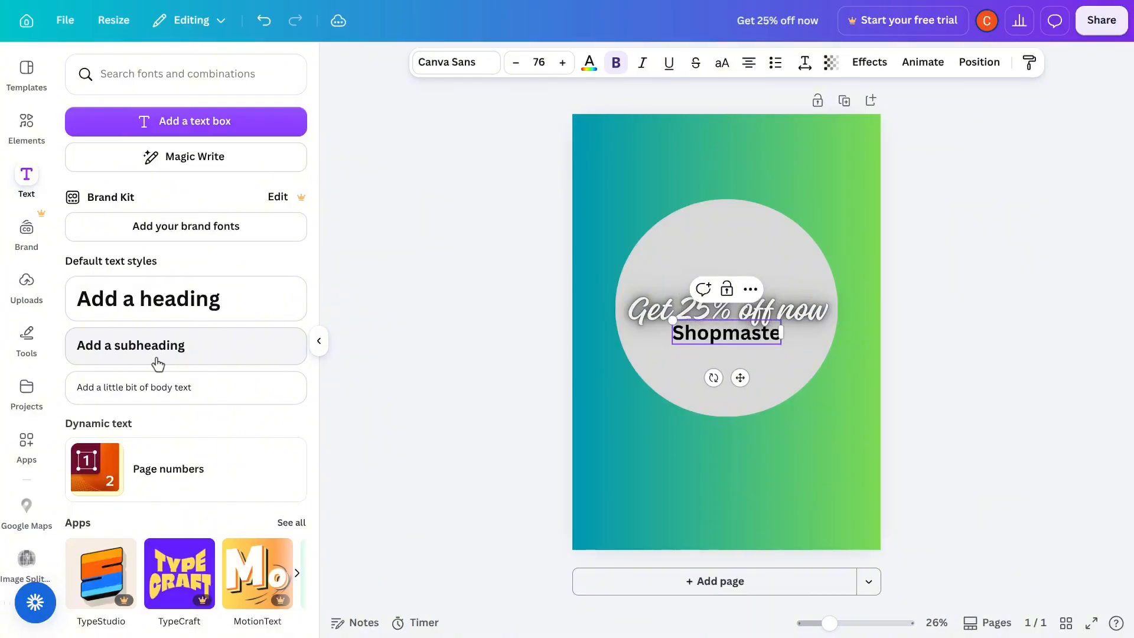
{"action": "type", "text": "r.com"}
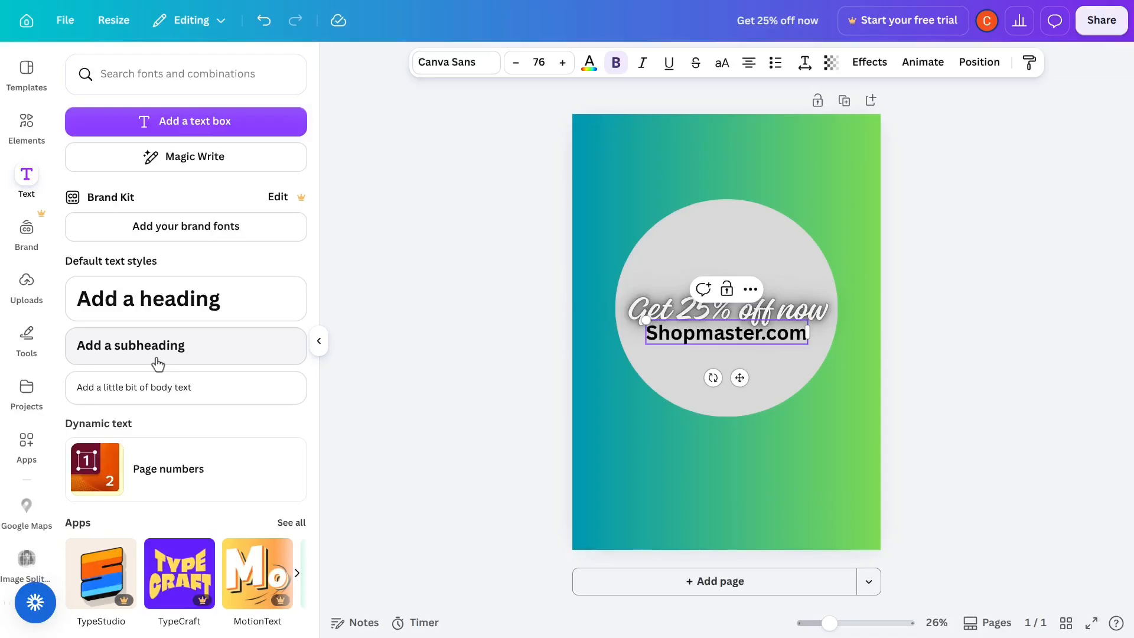
Step: Move the Shopmaster.com subheading below the grey circle, roughly centred across the page
{"action": "left_click", "coordinate": [726, 485]}
{"action": "left_click", "coordinate": [726, 338]}
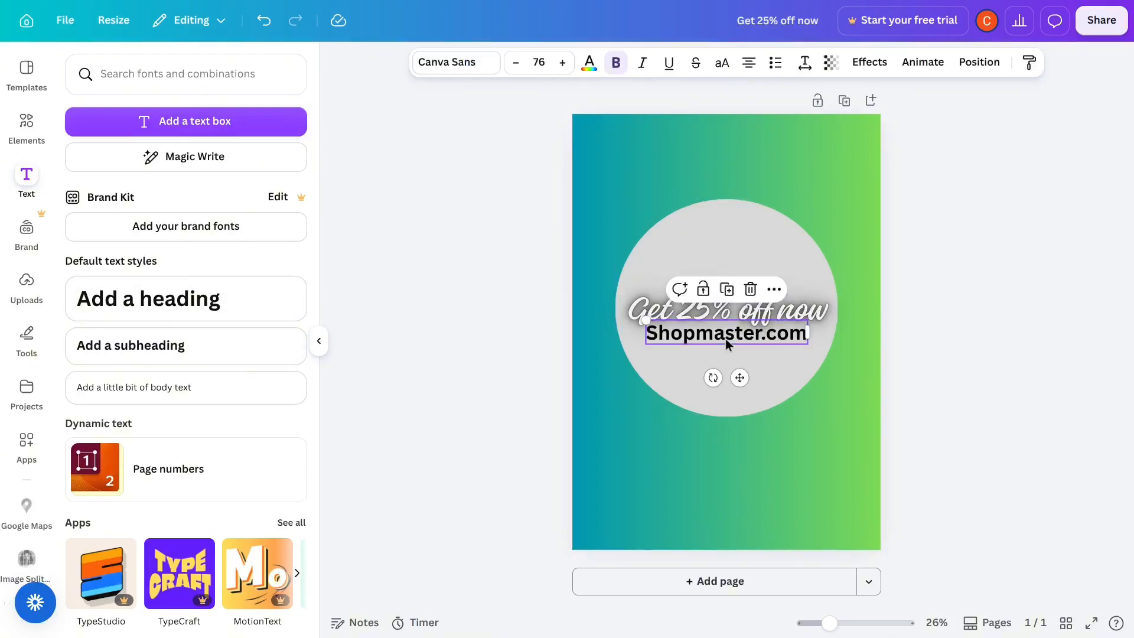
{"action": "left_click_drag", "start_coordinate": [725, 338], "coordinate": [725, 466]}
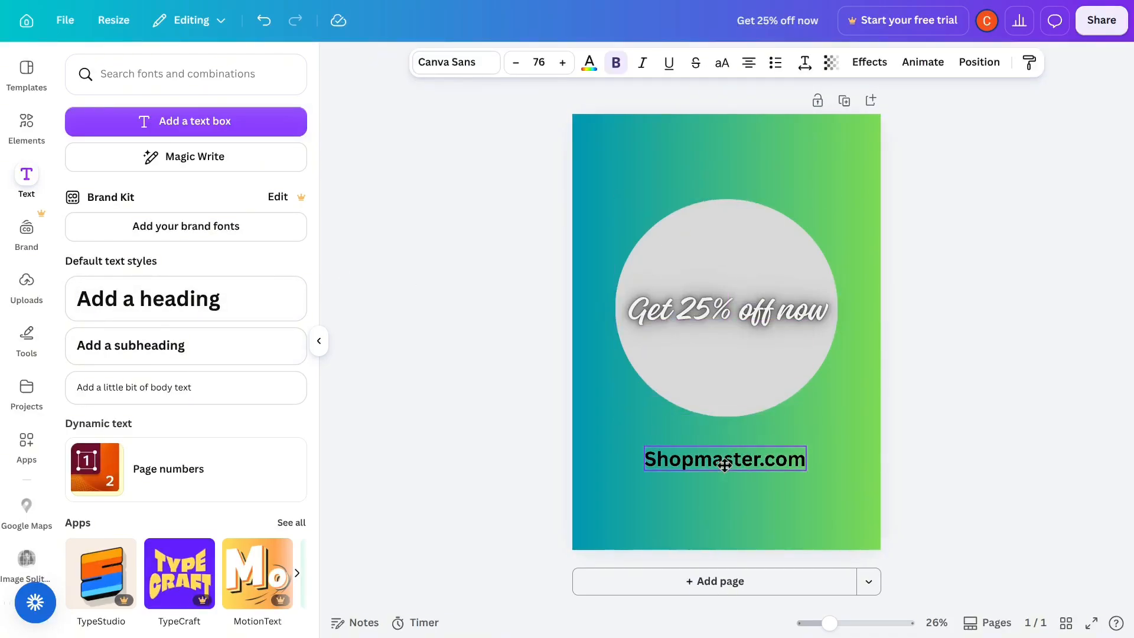
Step: Check which font the heading uses and apply the same Gladiola font to the Shopmaster.com subheading
{"action": "left_click", "coordinate": [759, 312]}
{"action": "key", "text": "Tab"}
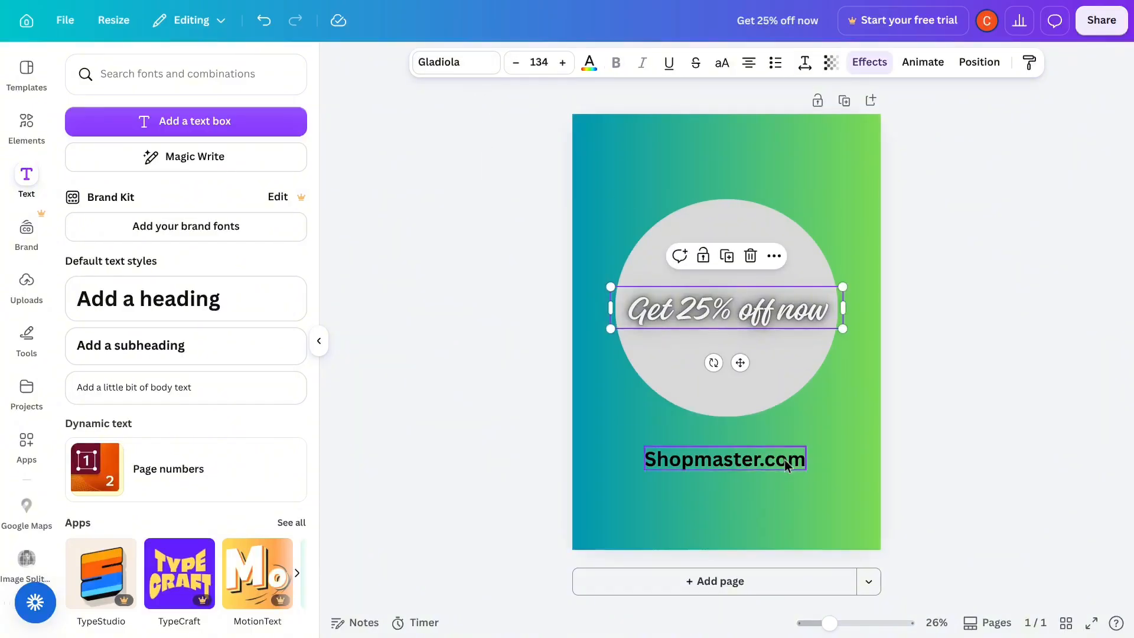
{"action": "left_click", "coordinate": [476, 68]}
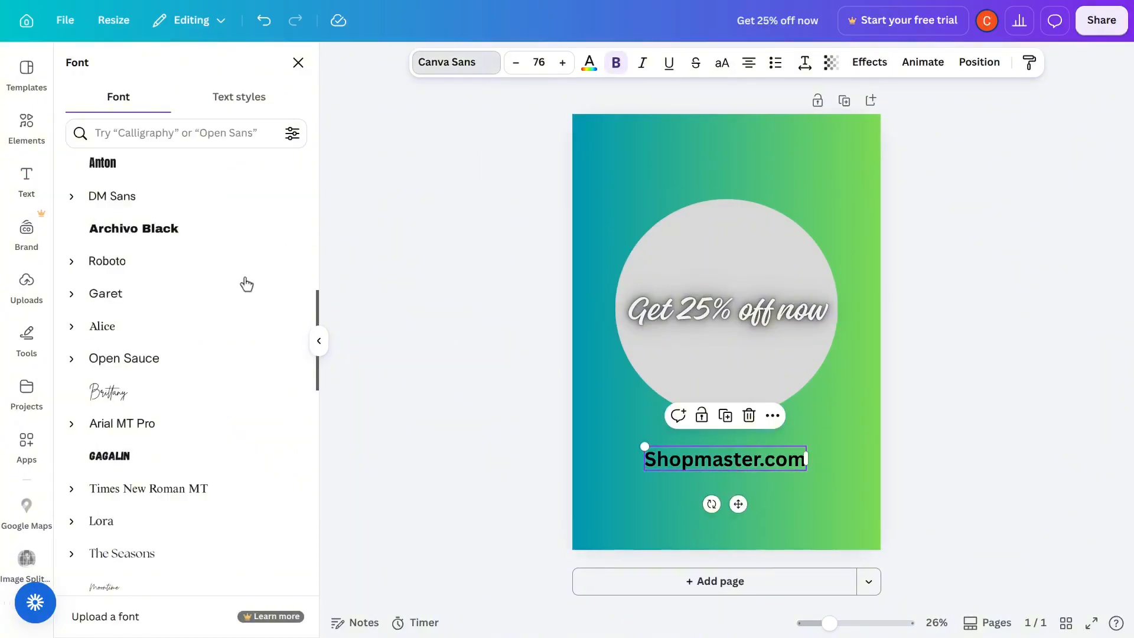
{"action": "left_click", "coordinate": [164, 133]}
{"action": "type", "text": "g"}
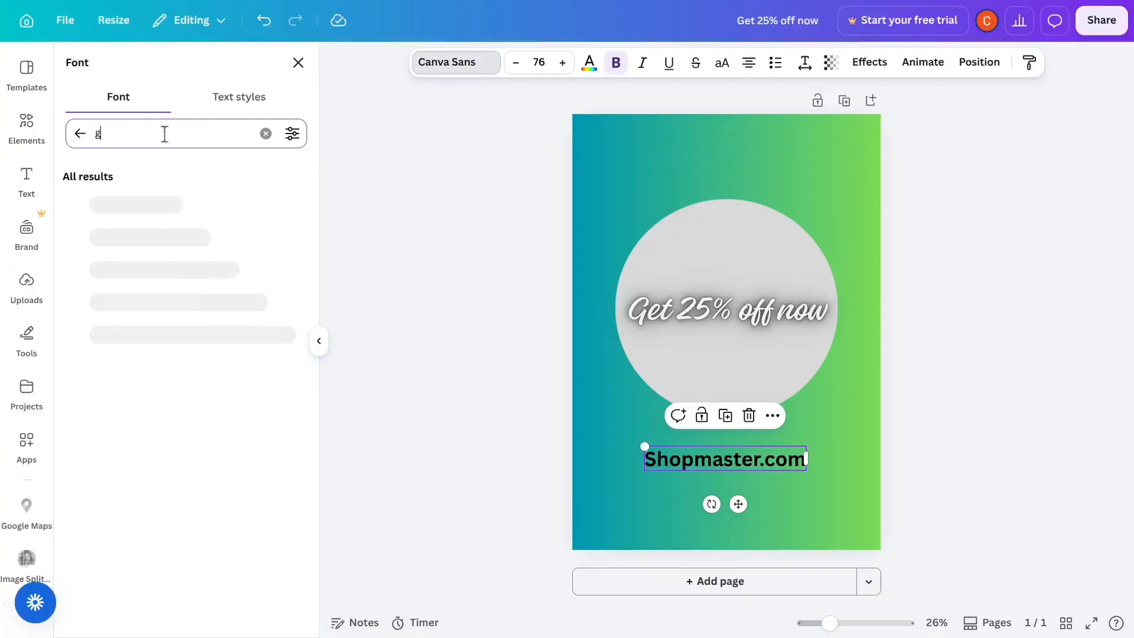
{"action": "type", "text": "ladiola"}
{"action": "left_click", "coordinate": [97, 206]}
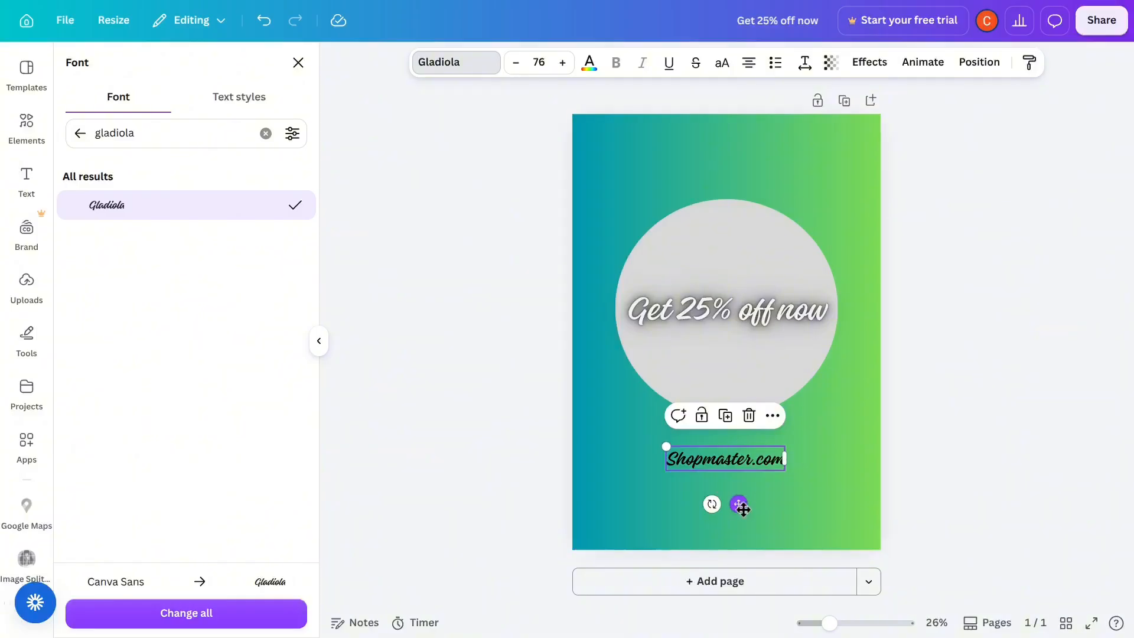
Step: Increase the Shopmaster.com subheading's font size to 86
{"action": "left_click", "coordinate": [562, 70]}
{"action": "left_click", "coordinate": [561, 69]}
{"action": "left_click", "coordinate": [563, 63]}
{"action": "left_click", "coordinate": [563, 63]}
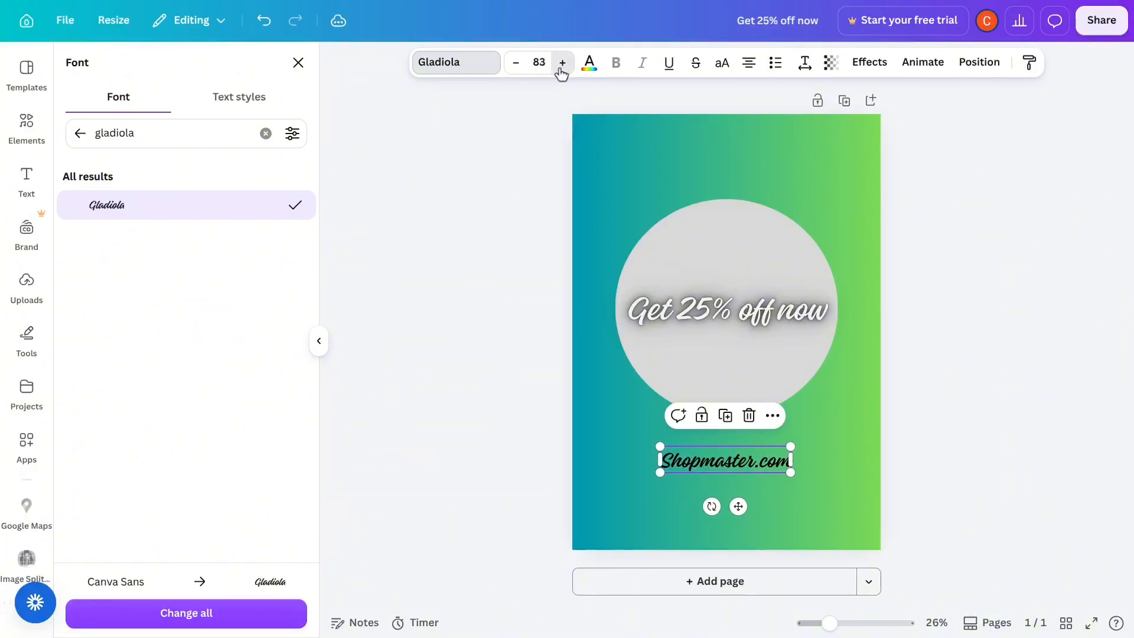
{"action": "left_click", "coordinate": [563, 63]}
{"action": "left_click", "coordinate": [562, 63]}
{"action": "left_click", "coordinate": [562, 63]}
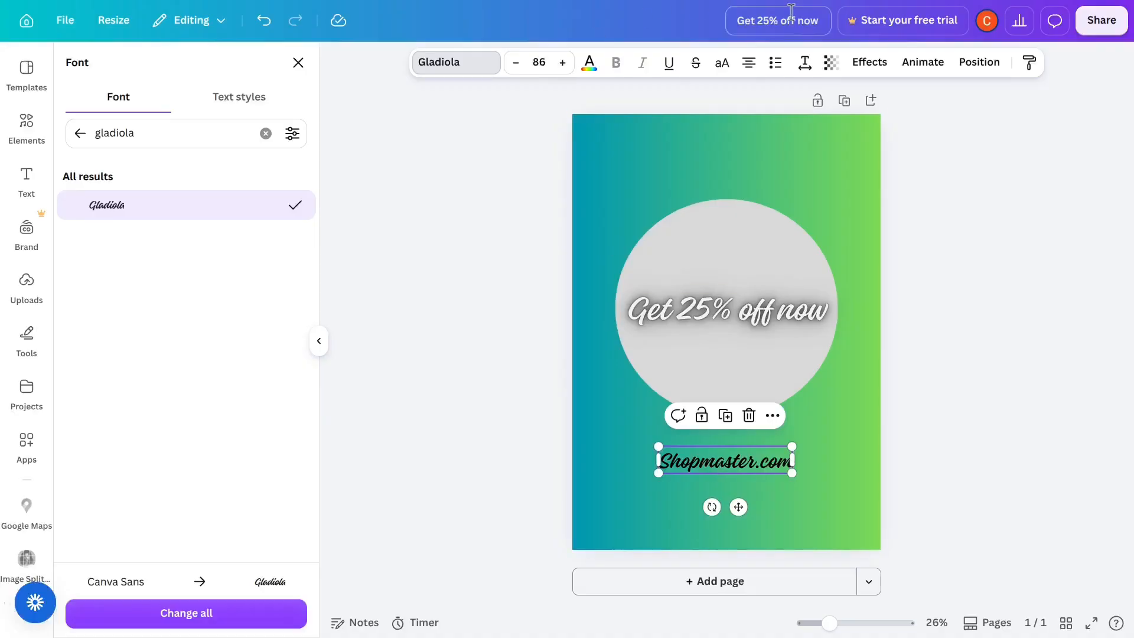
Step: Colour the Shopmaster.com subheading with the design's light gray (#d9d9d9) and deselect it
{"action": "left_click", "coordinate": [586, 63]}
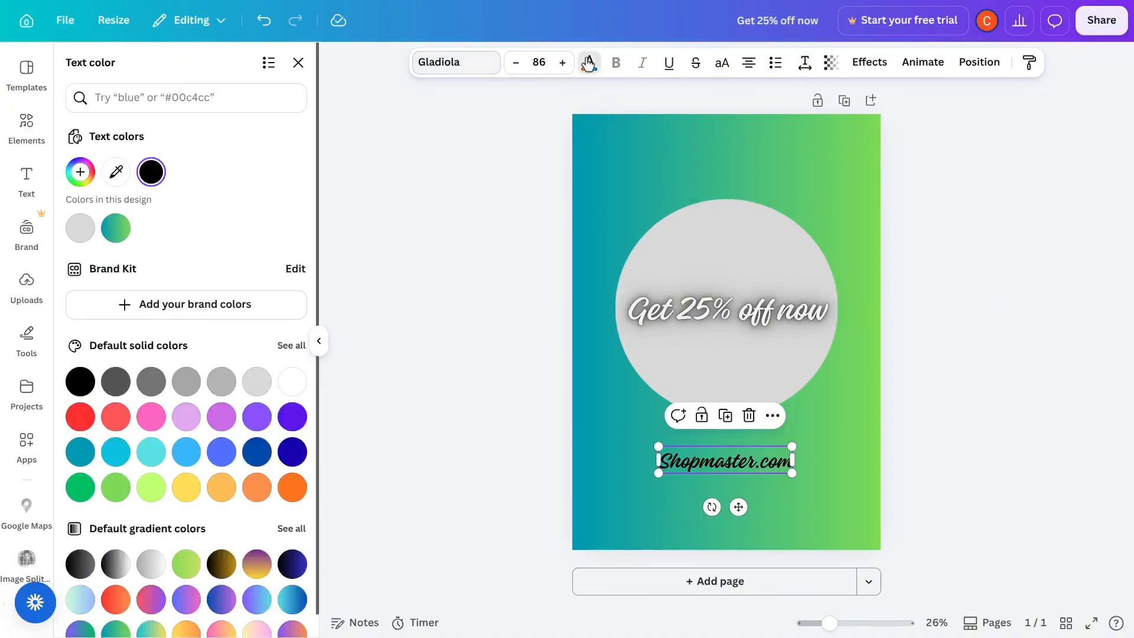
{"action": "left_click", "coordinate": [74, 238]}
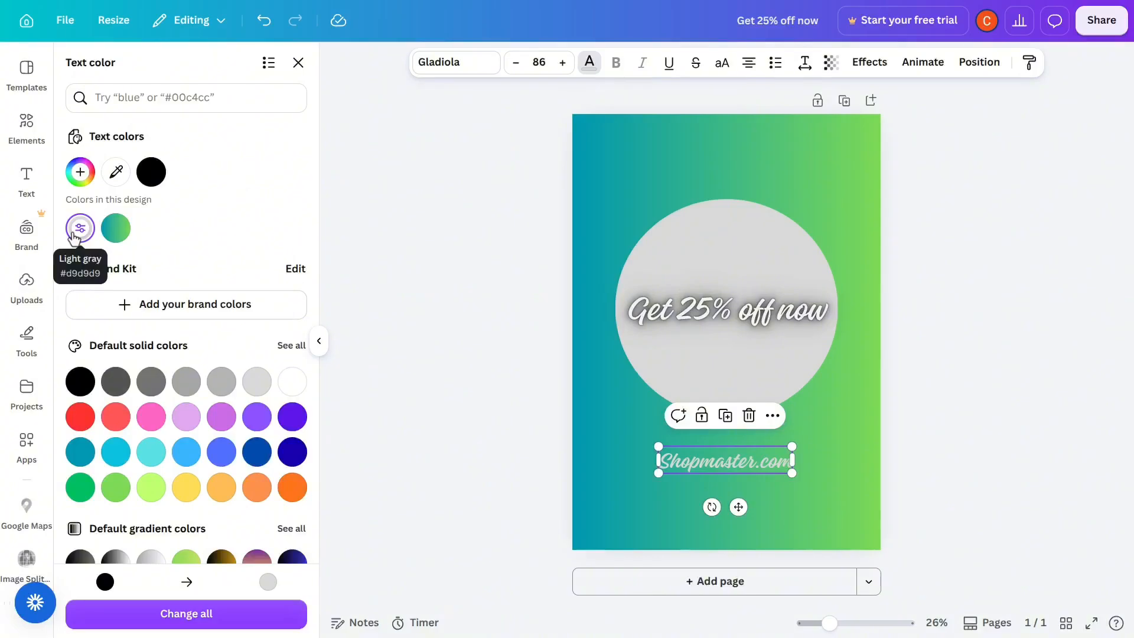
{"action": "left_click", "coordinate": [393, 336]}
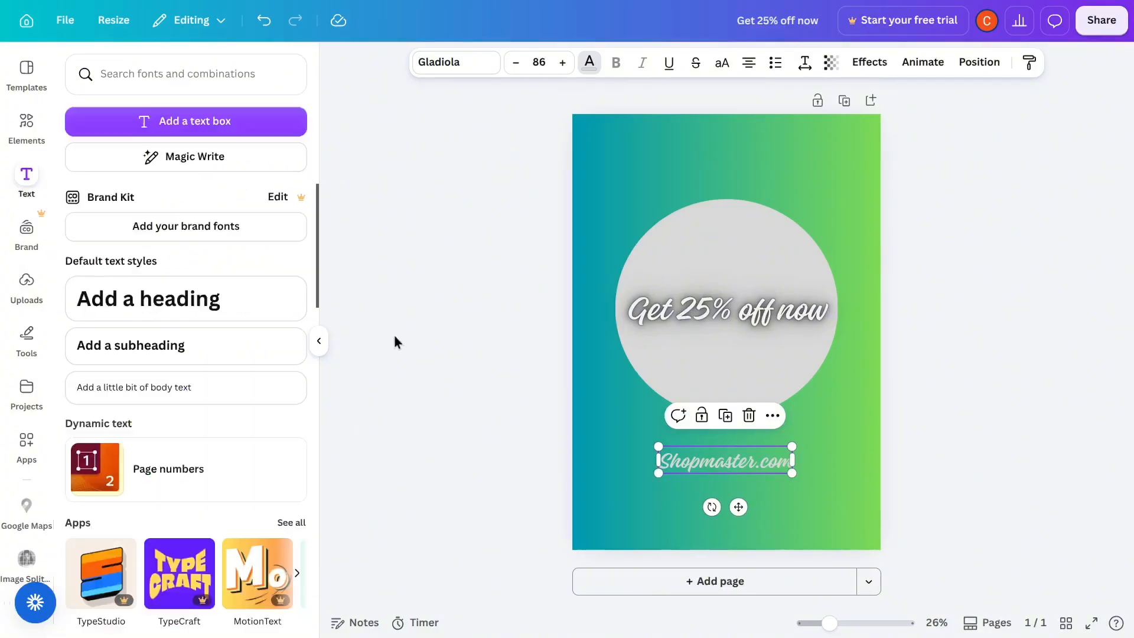
{"action": "left_click", "coordinate": [1011, 337]}
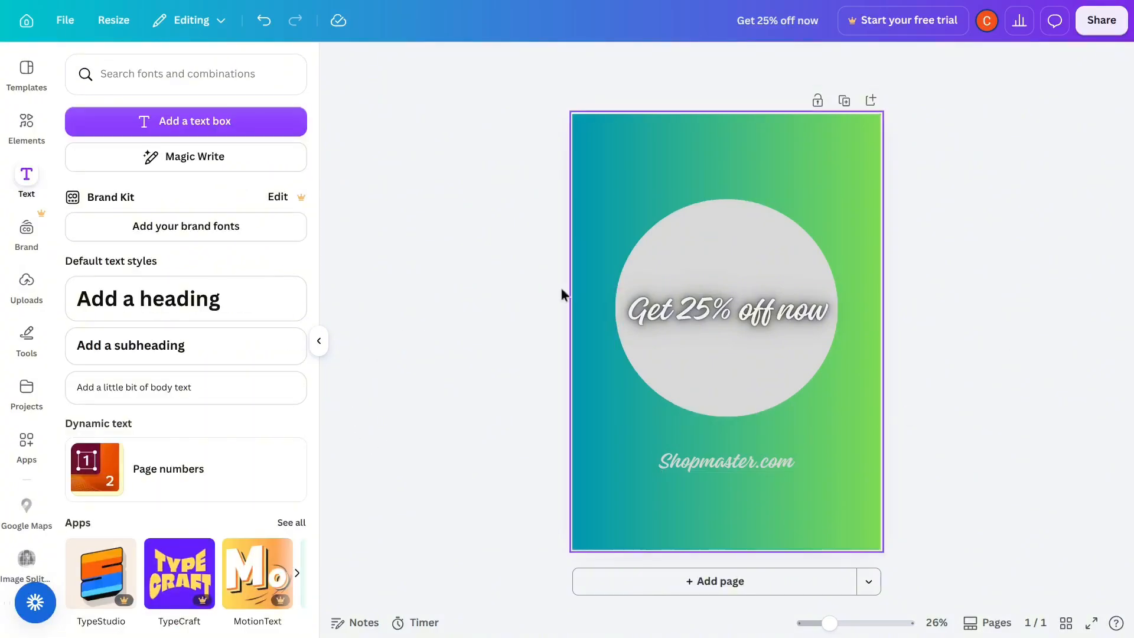
Step: Search the design elements for "sparkle" and show all graphics among the results
{"action": "left_click", "coordinate": [12, 127]}
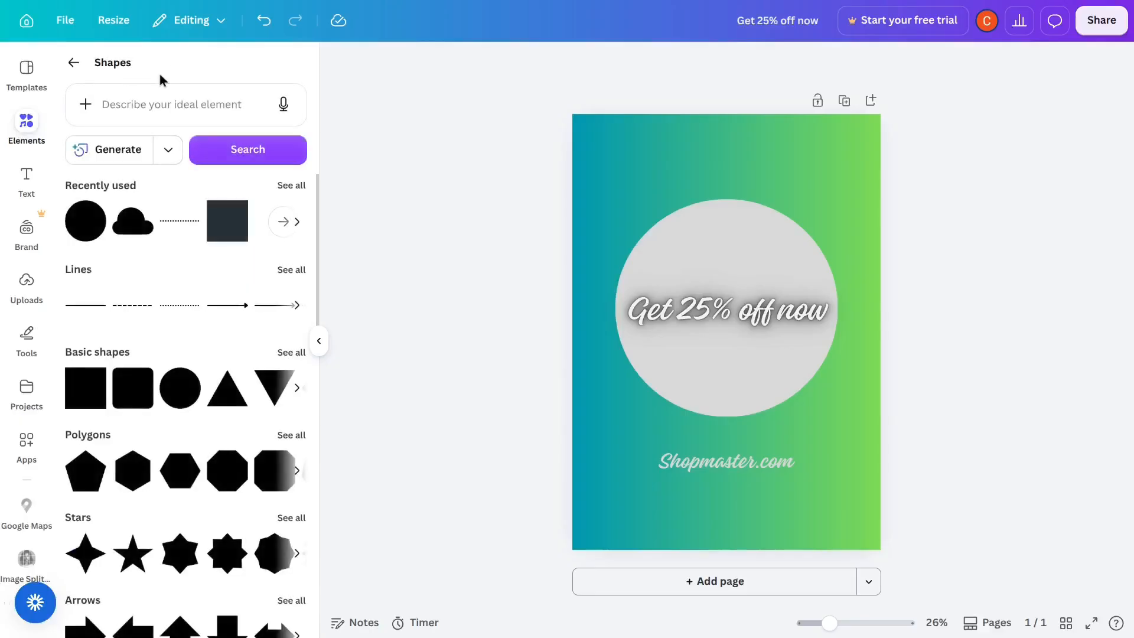
{"action": "left_click", "coordinate": [67, 66]}
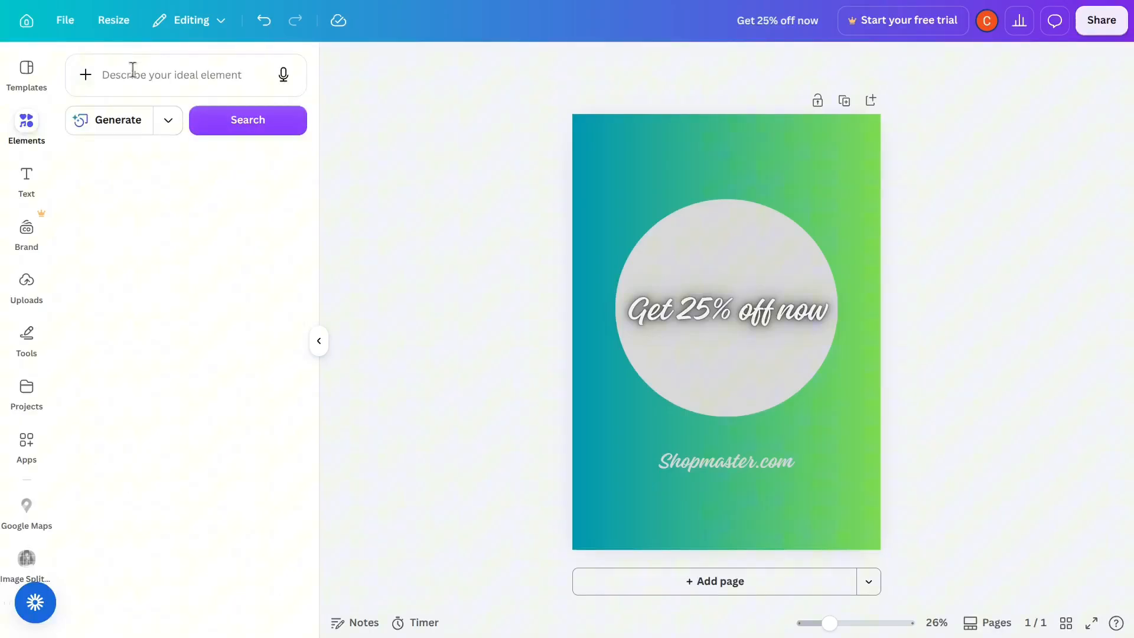
{"action": "left_click", "coordinate": [172, 77]}
{"action": "type", "text": "spark"}
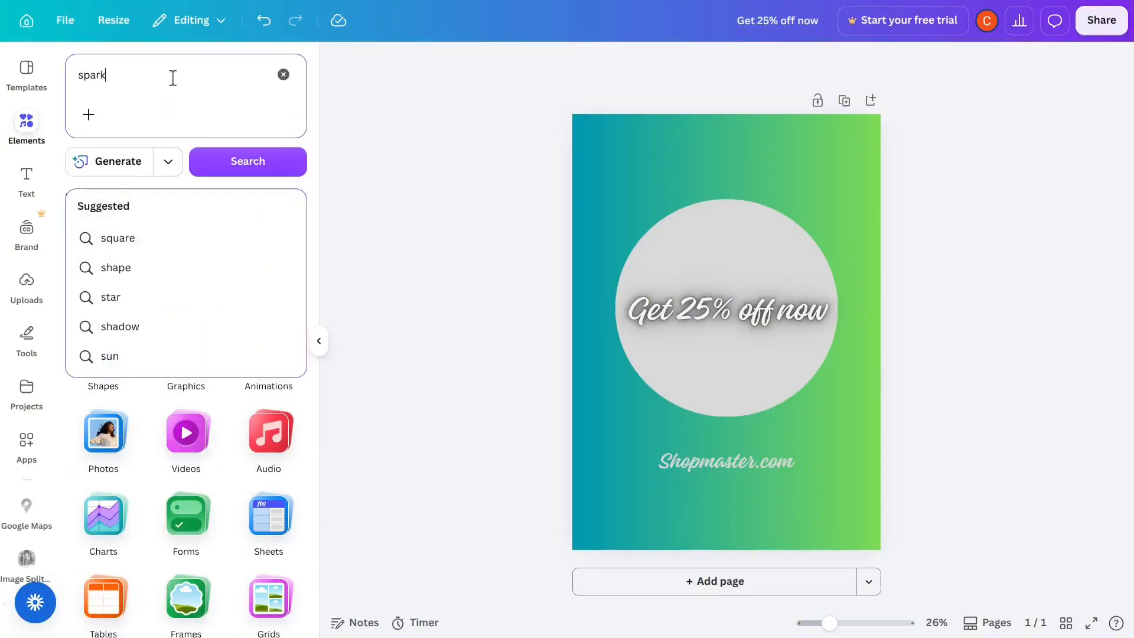
{"action": "type", "text": "el"}
{"action": "key", "text": "BackSpace"}
{"action": "key", "text": "BackSpace"}
{"action": "type", "text": "le"}
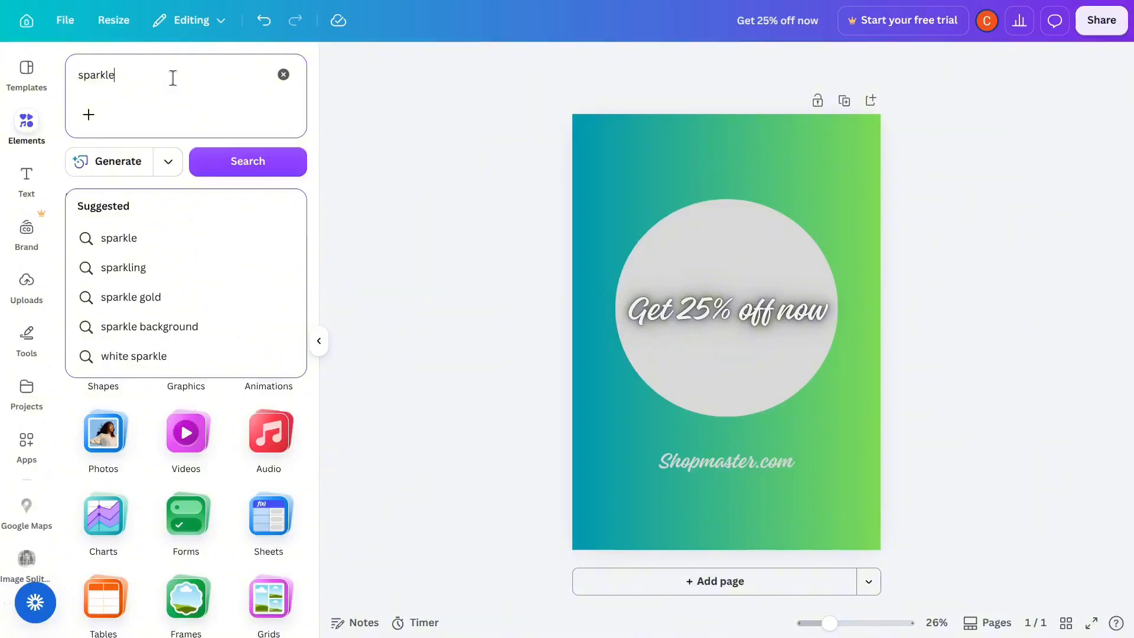
{"action": "key", "text": "Return"}
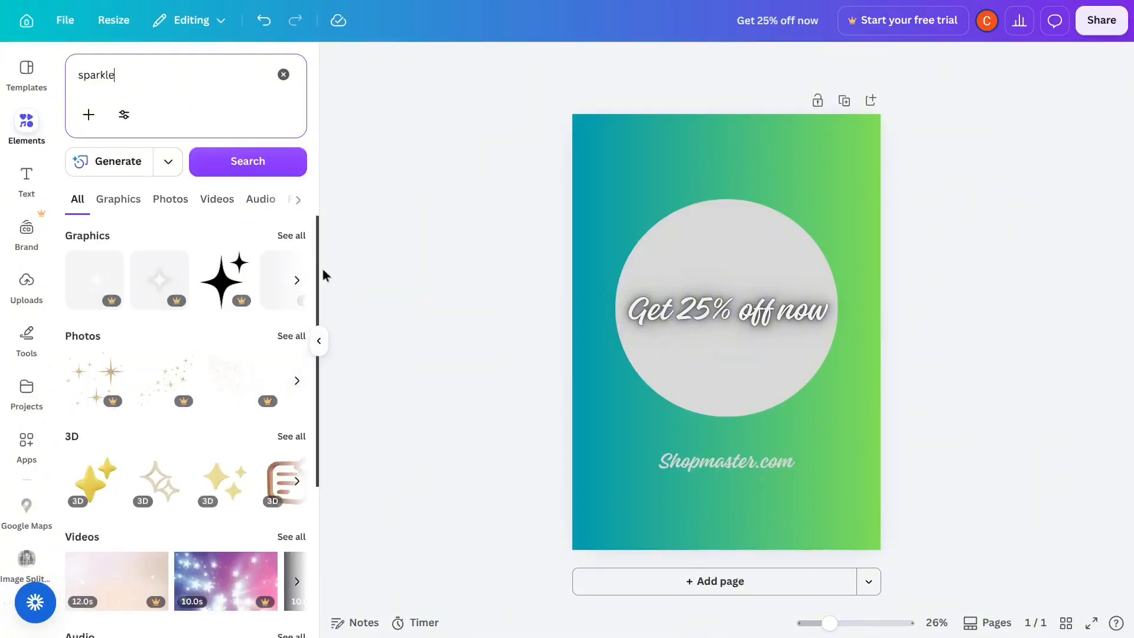
{"action": "left_click", "coordinate": [295, 235]}
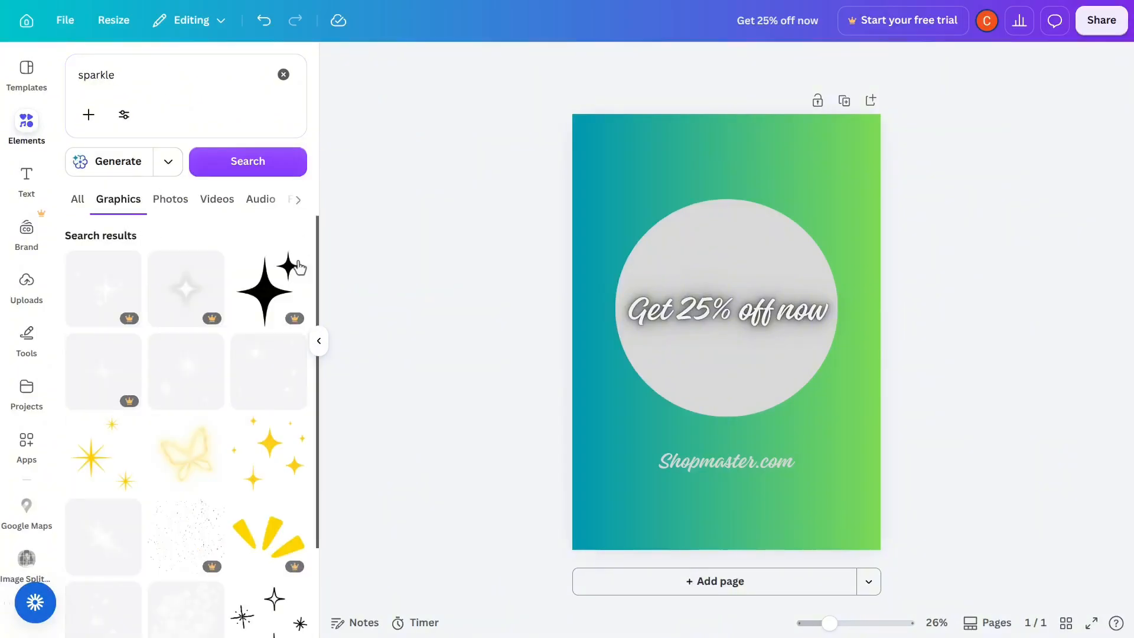
Step: Add the yellow four-pointed sparkles graphic and place one copy at each upper corner of the poster
{"action": "scroll", "coordinate": [203, 365], "scroll_direction": "down", "scroll_amount": 3}
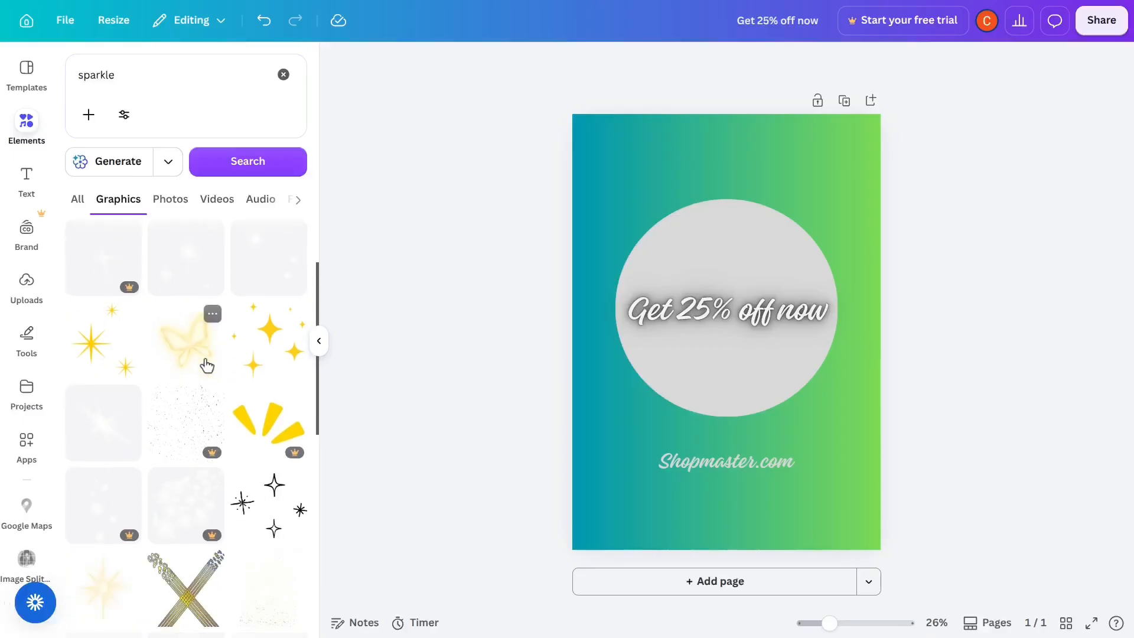
{"action": "left_click", "coordinate": [269, 349]}
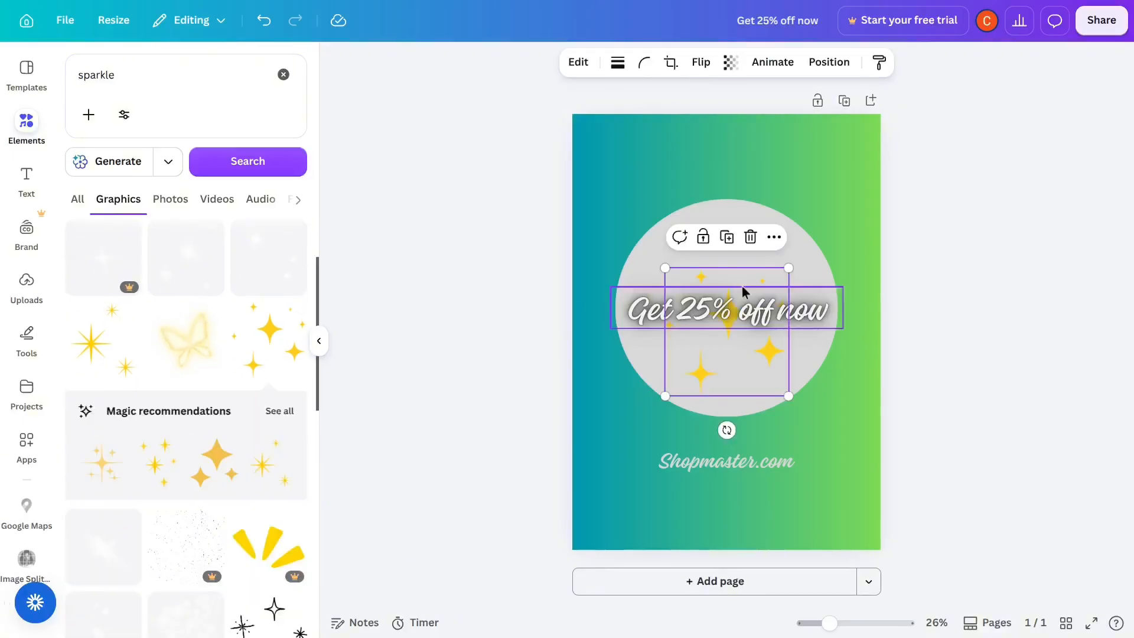
{"action": "left_click_drag", "start_coordinate": [703, 360], "coordinate": [861, 180]}
{"action": "left_click", "coordinate": [616, 264]}
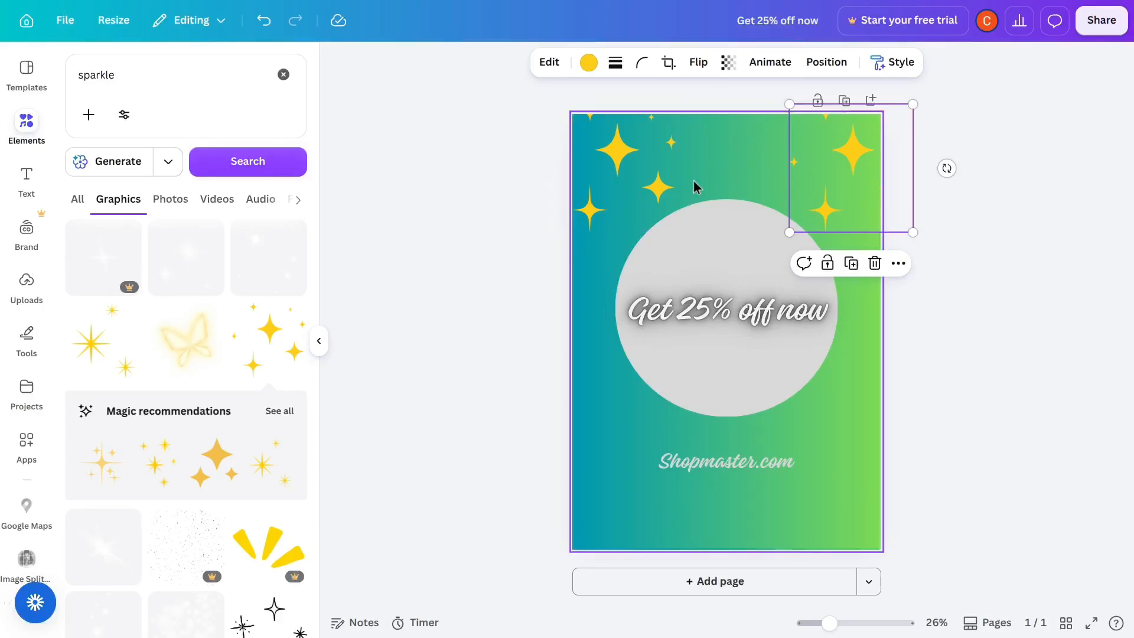
Step: Duplicate the sparkles to the poster's lower-right corner, left edge and lower-left corner, then deselect them and collapse the element results
{"action": "left_click", "coordinate": [851, 263]}
{"action": "left_click_drag", "start_coordinate": [821, 190], "coordinate": [522, 382]}
{"action": "left_click", "coordinate": [843, 386]}
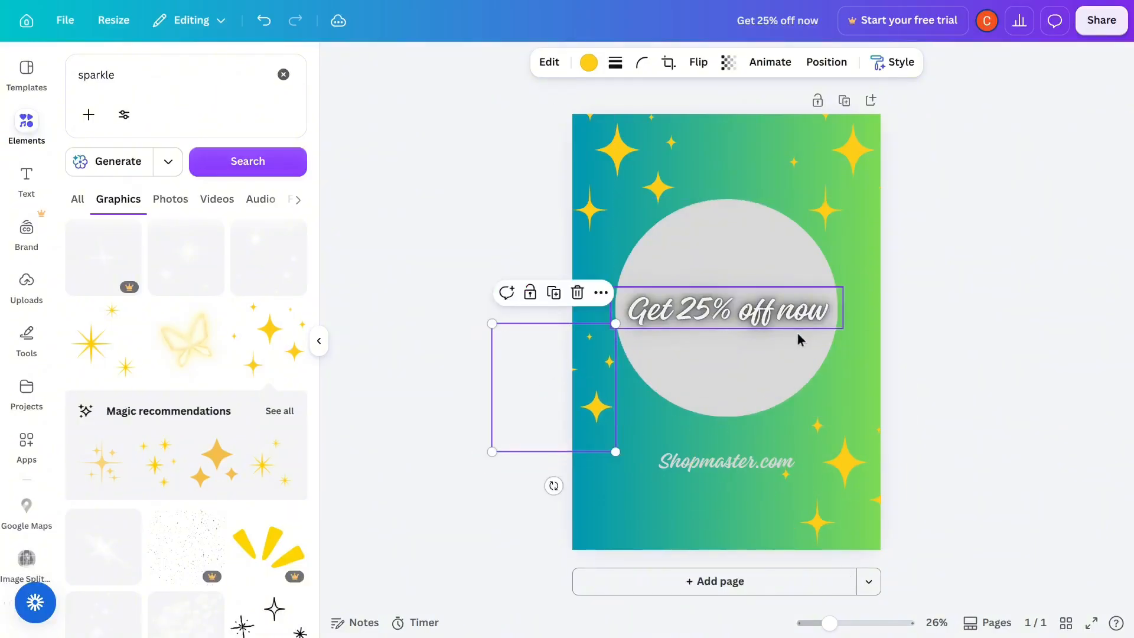
{"action": "left_click", "coordinate": [554, 293]}
{"action": "left_click_drag", "start_coordinate": [604, 385], "coordinate": [637, 490]}
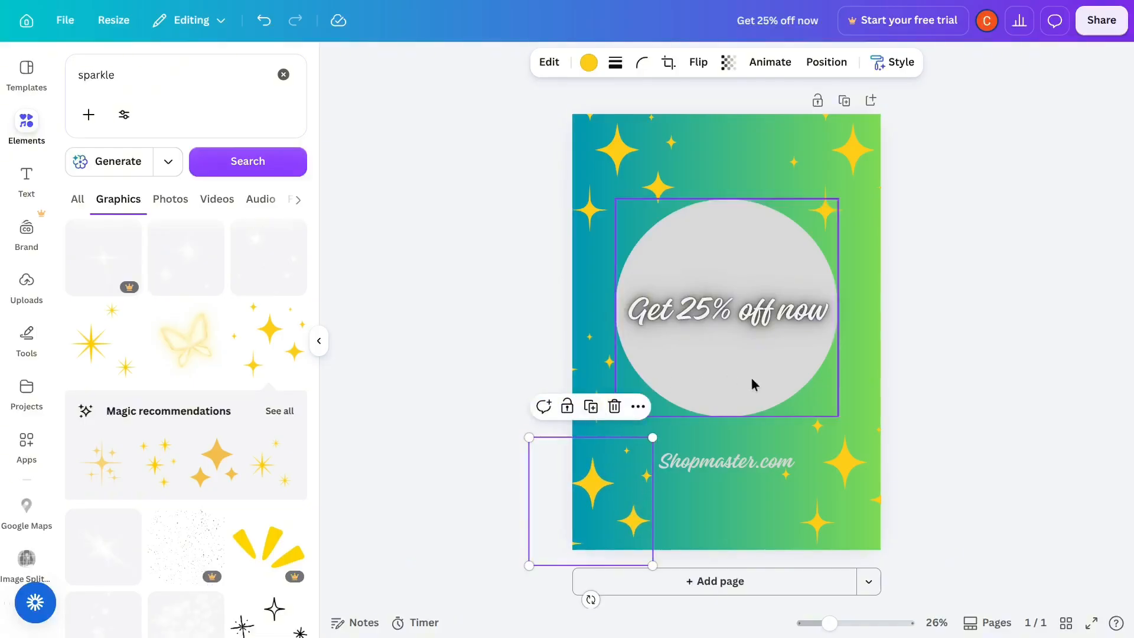
{"action": "left_click", "coordinate": [1004, 346]}
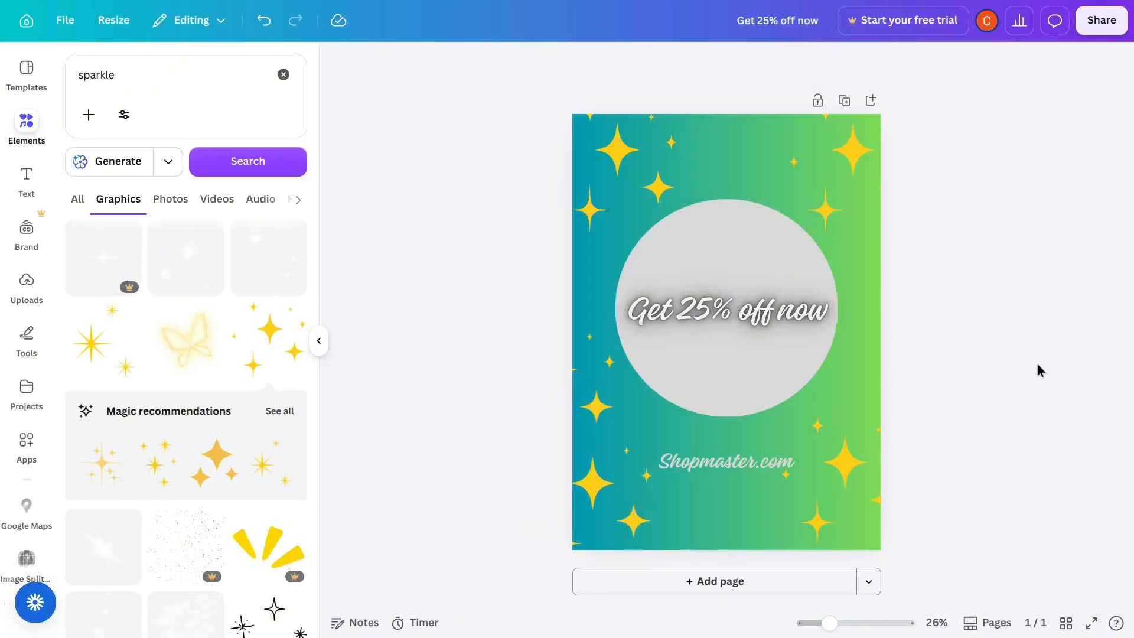
{"action": "left_click", "coordinate": [322, 346]}
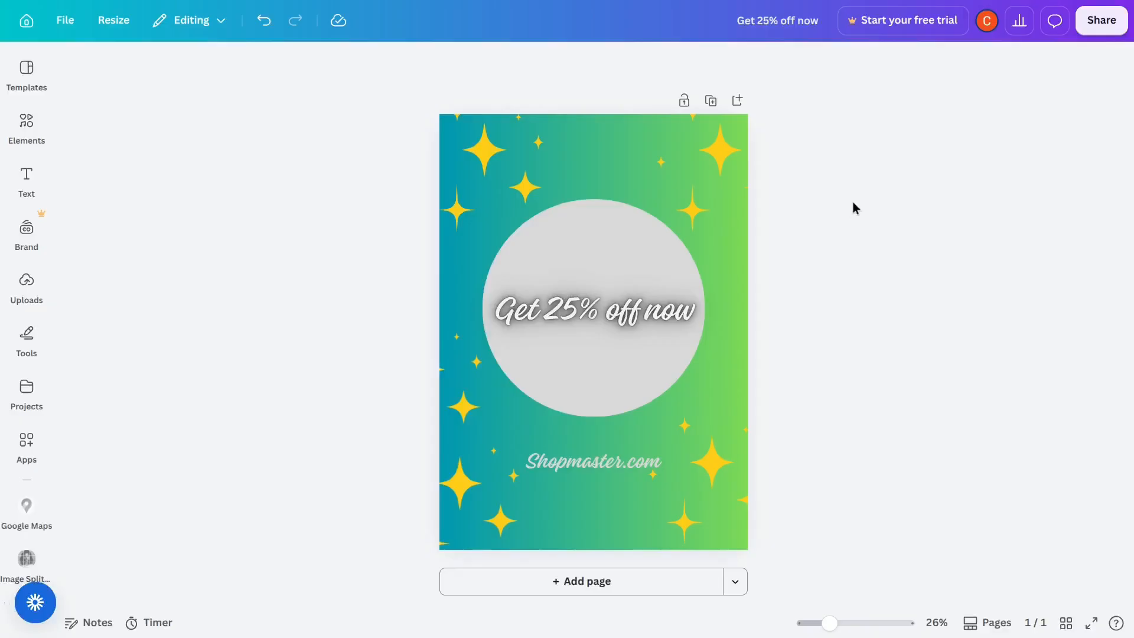
Step: Set up the poster's download as a PDF with the Print preset
{"action": "left_click", "coordinate": [1102, 21]}
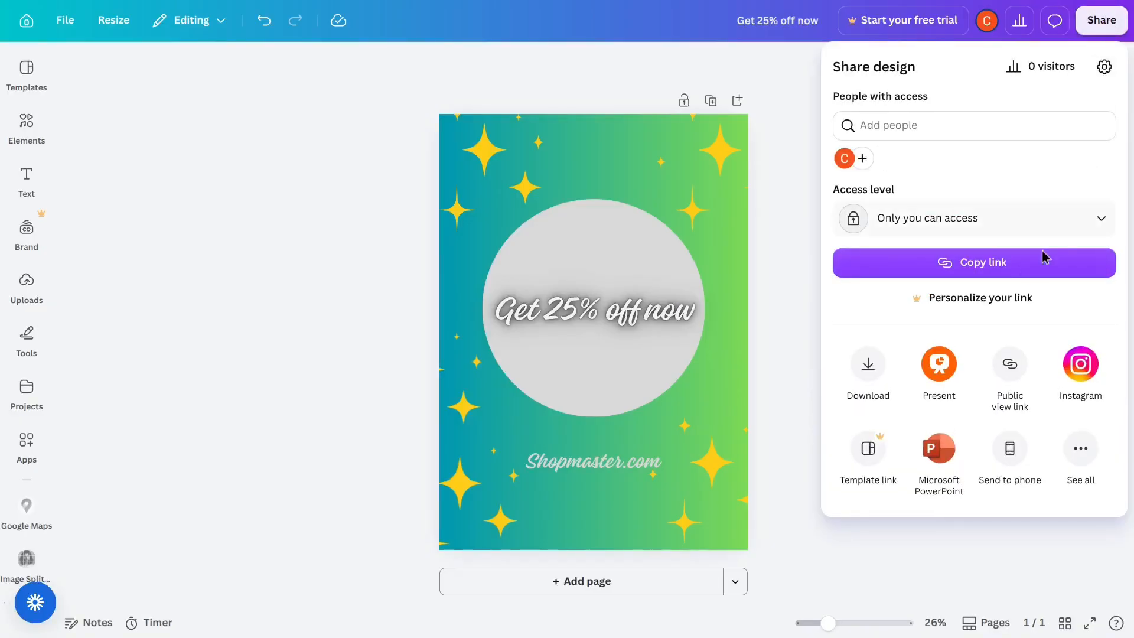
{"action": "left_click", "coordinate": [859, 381]}
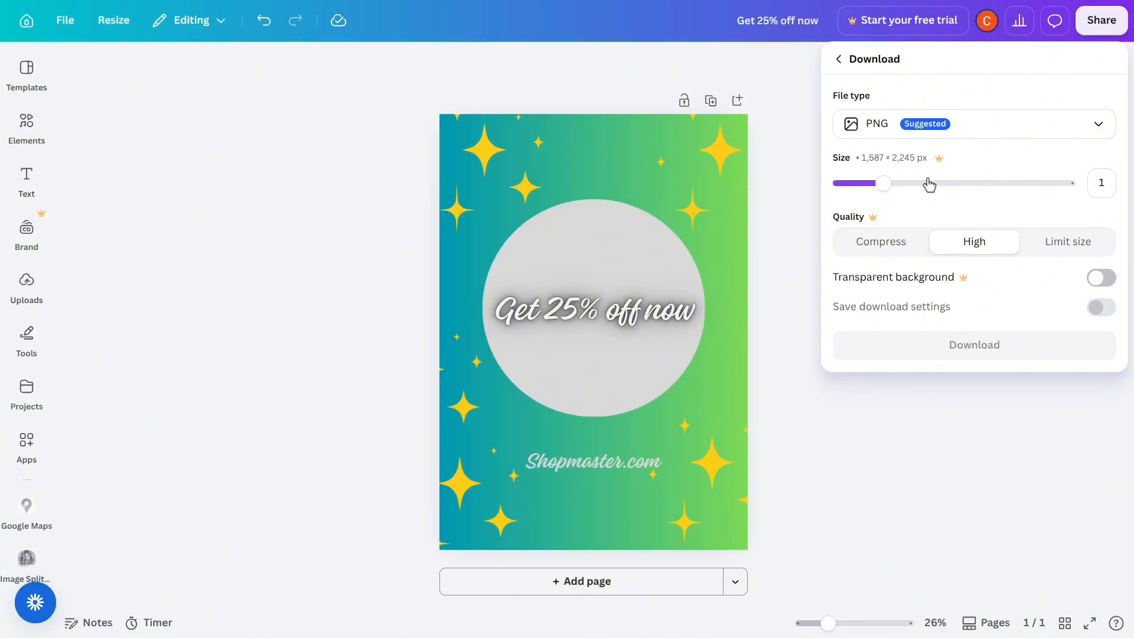
{"action": "left_click", "coordinate": [1068, 131]}
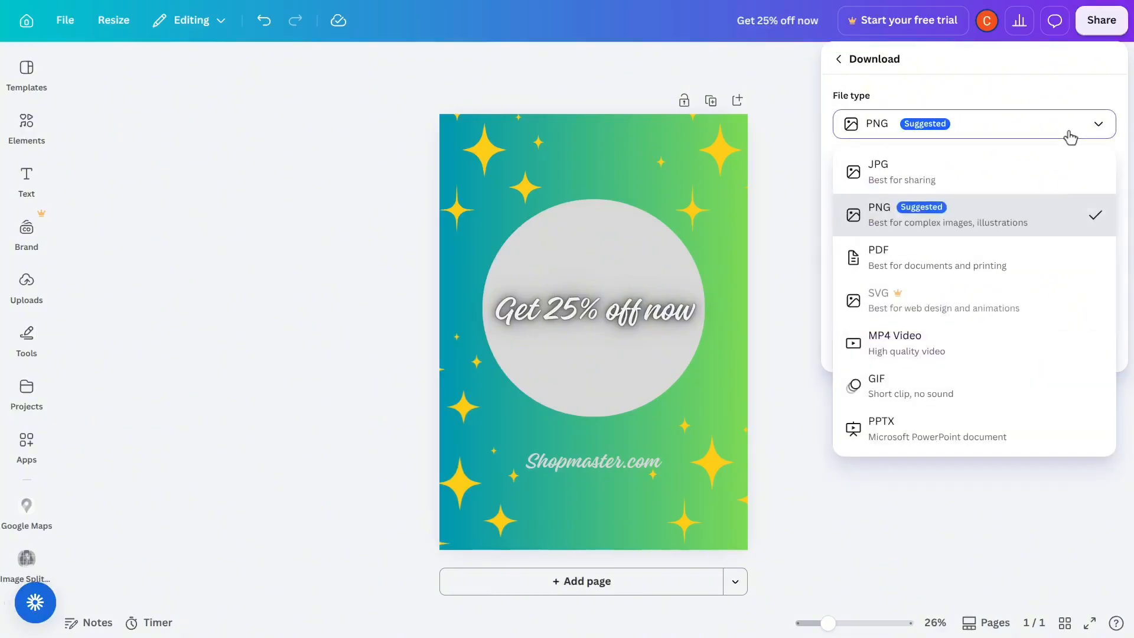
{"action": "left_click", "coordinate": [992, 273]}
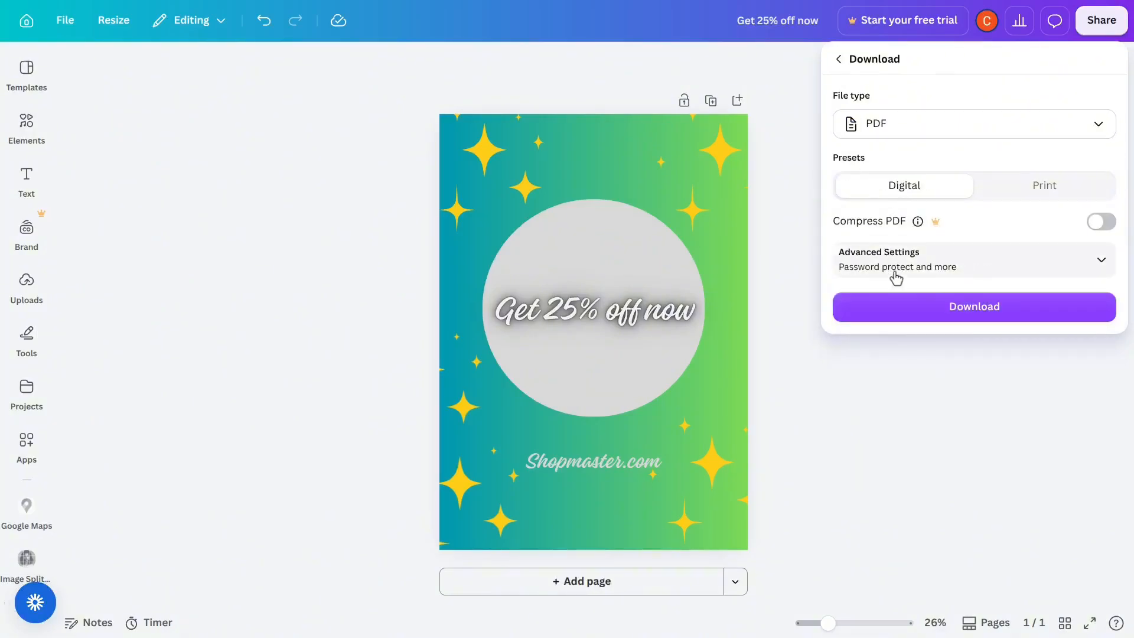
{"action": "left_click", "coordinate": [1020, 188]}
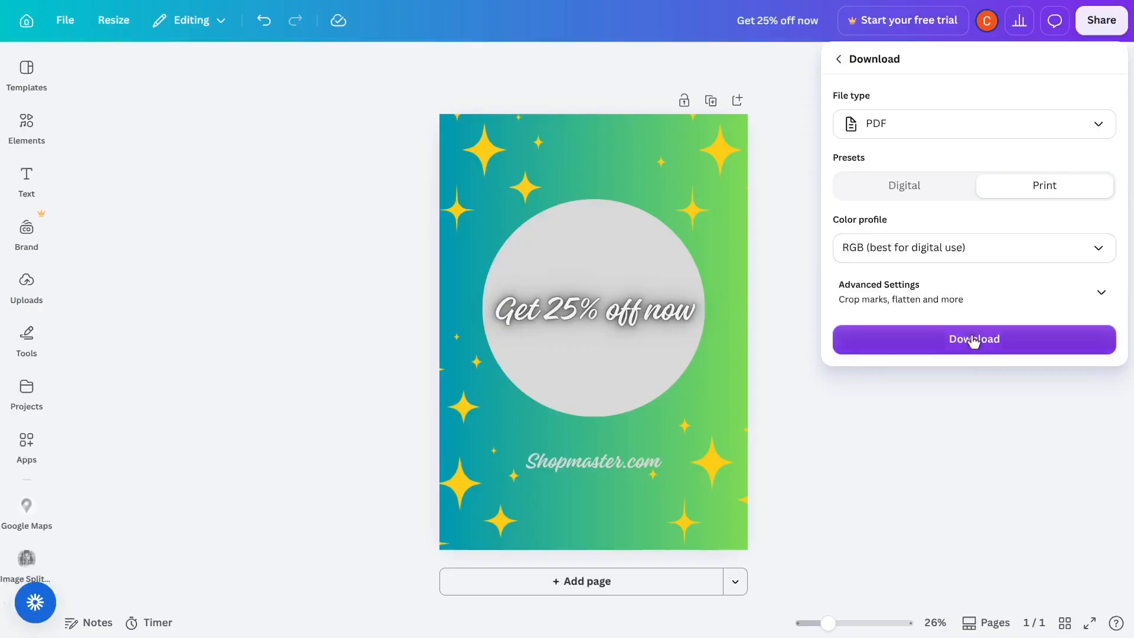